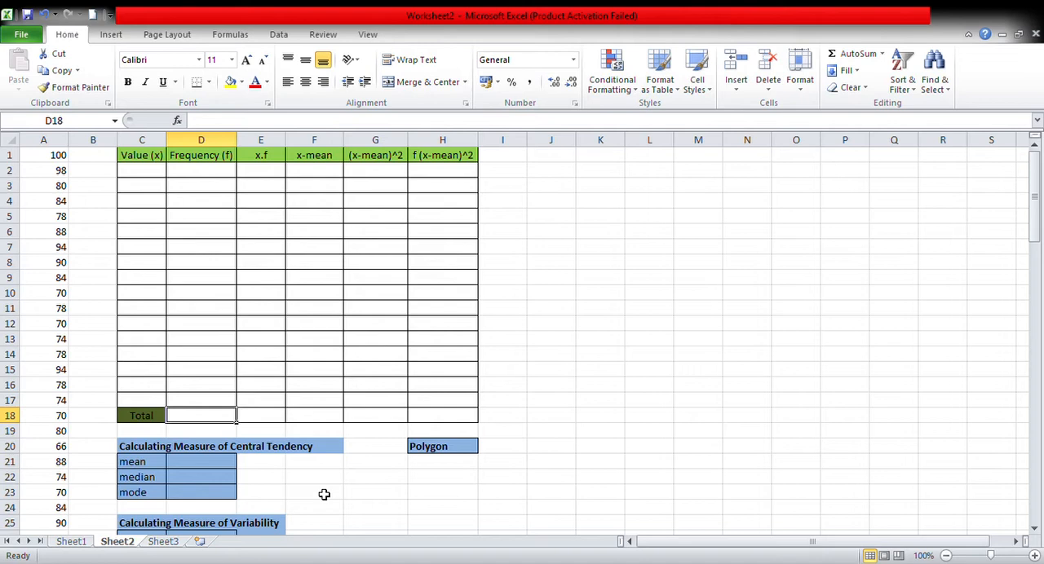
{"action": "scroll", "coordinate": [224, 400], "scroll_direction": "down", "scroll_amount": 3}
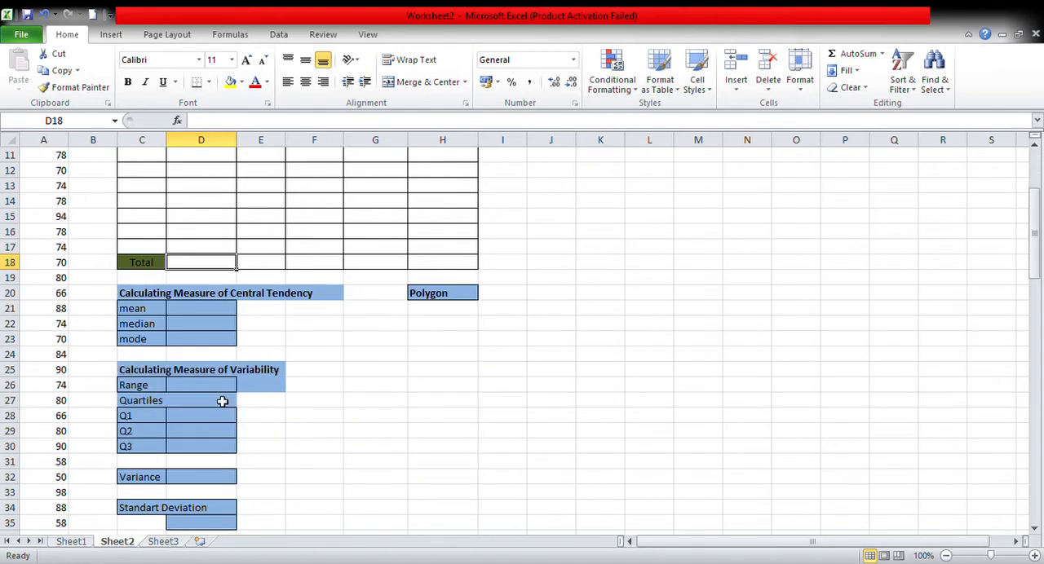
{"action": "left_click", "coordinate": [226, 297]}
{"action": "left_click_drag", "start_coordinate": [228, 299], "coordinate": [303, 296]}
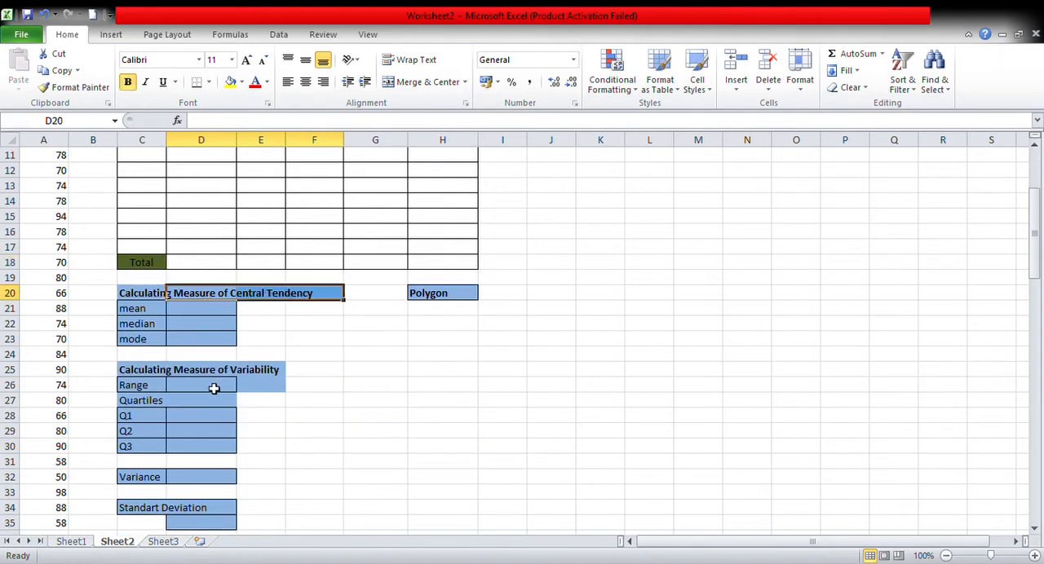
{"action": "left_click_drag", "start_coordinate": [202, 377], "coordinate": [266, 375]}
{"action": "left_click", "coordinate": [366, 382]}
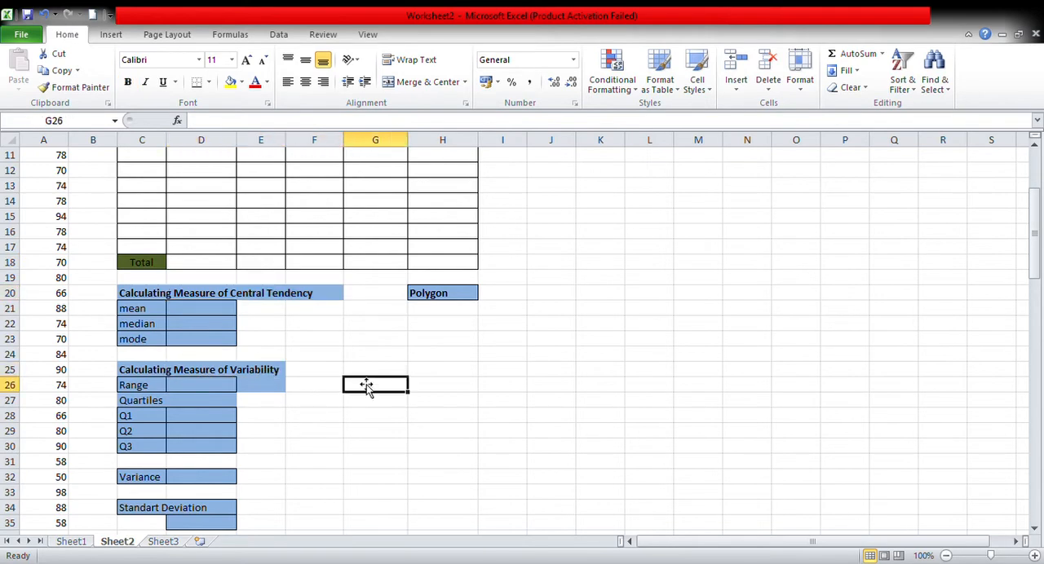
{"action": "scroll", "coordinate": [155, 203], "scroll_direction": "up", "scroll_amount": 3}
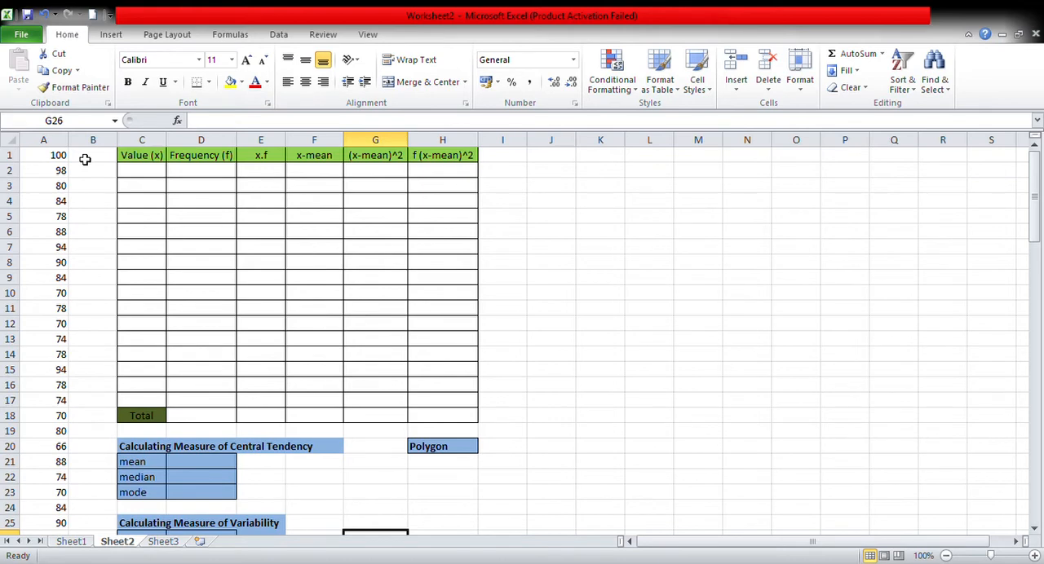
Sort the values in column A from smallest to largest.
{"action": "left_click", "coordinate": [47, 140]}
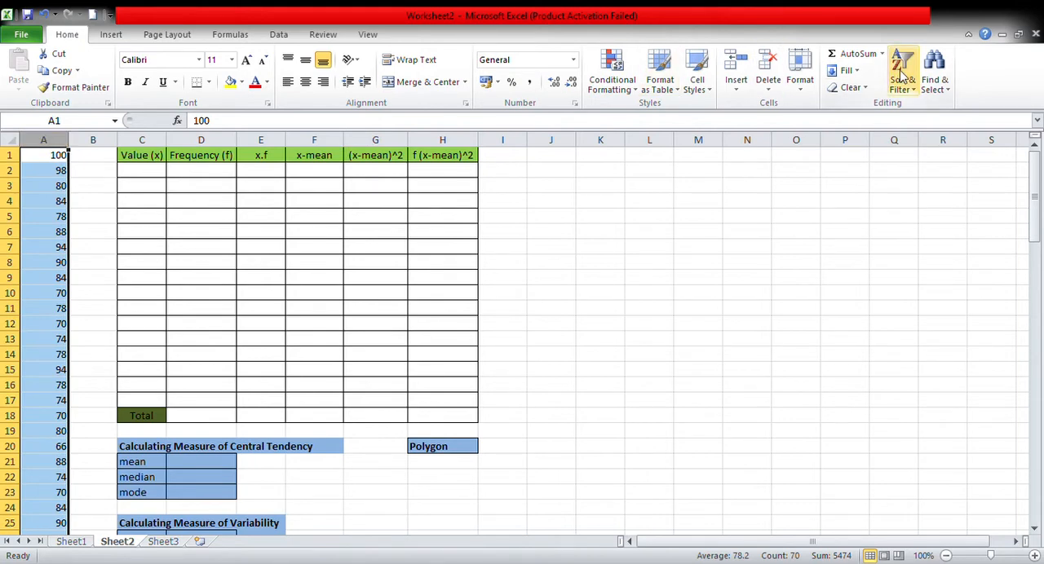
{"action": "left_click", "coordinate": [1023, 110]}
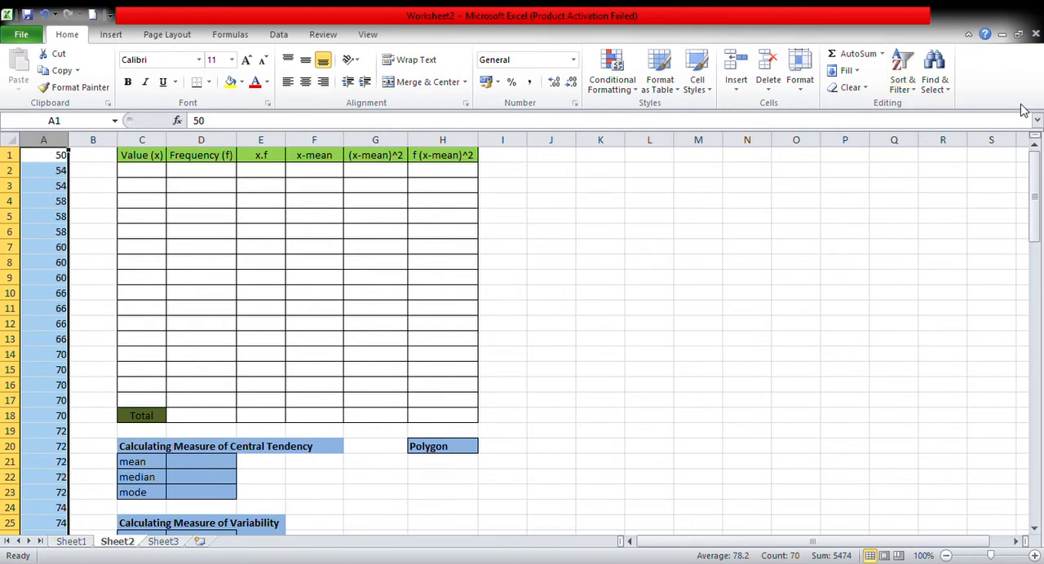
{"action": "left_click", "coordinate": [92, 156]}
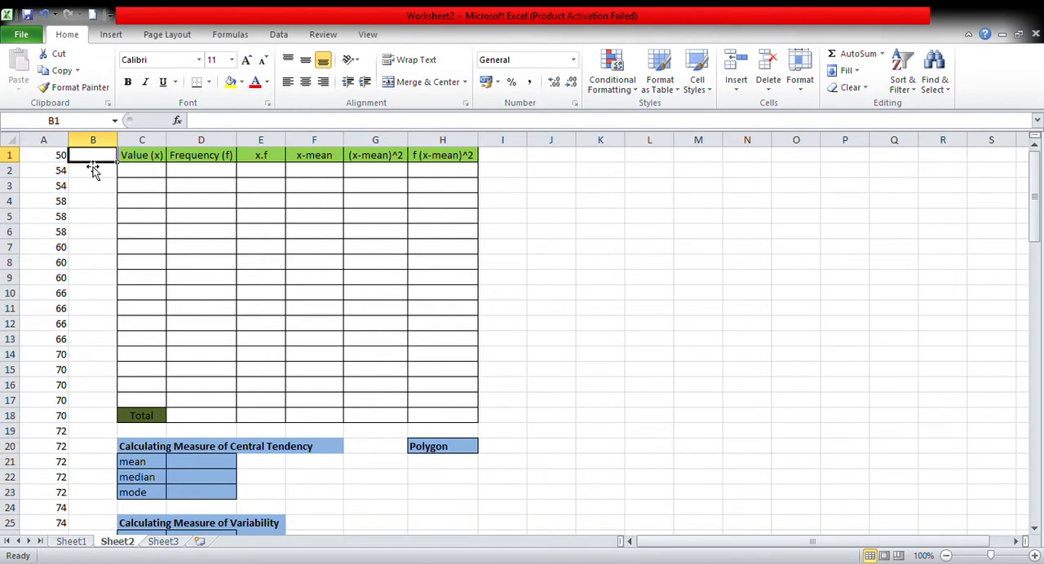
{"action": "left_click", "coordinate": [142, 163]}
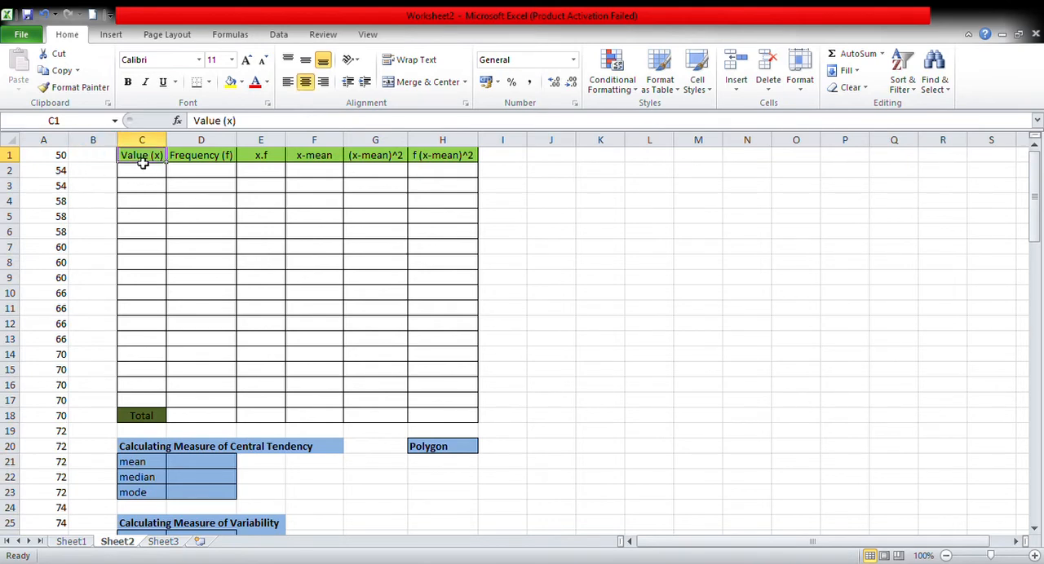
{"action": "left_click_drag", "start_coordinate": [142, 163], "coordinate": [474, 418]}
{"action": "scroll", "coordinate": [424, 332], "scroll_direction": "down", "scroll_amount": 3}
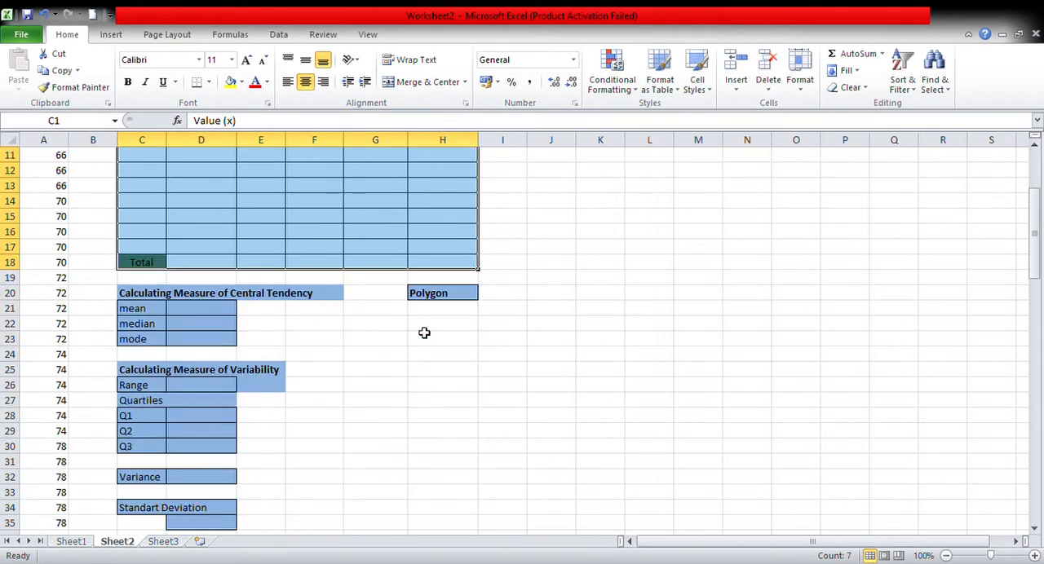
{"action": "left_click", "coordinate": [207, 316]}
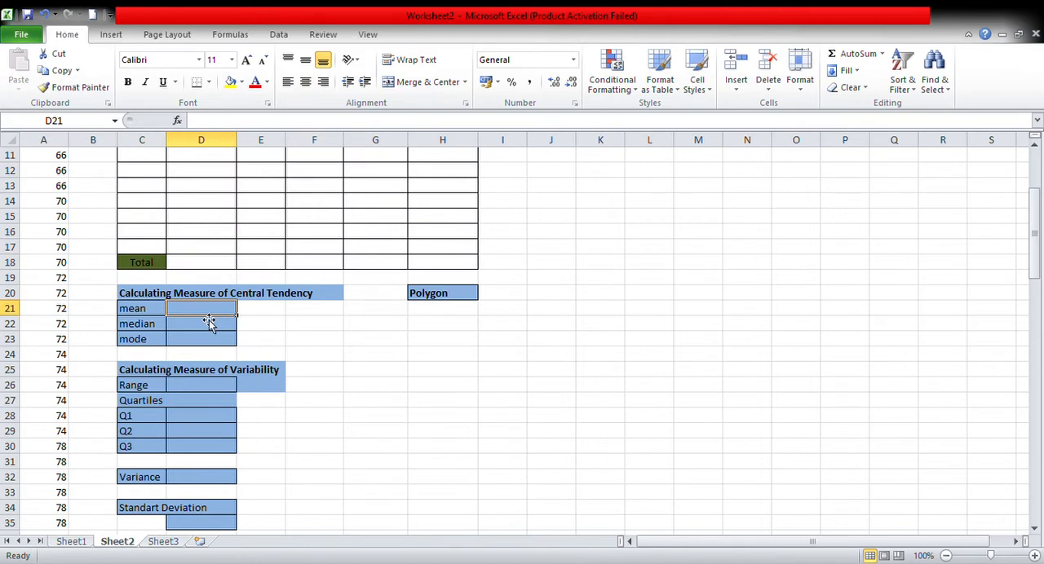
{"action": "left_click", "coordinate": [152, 342]}
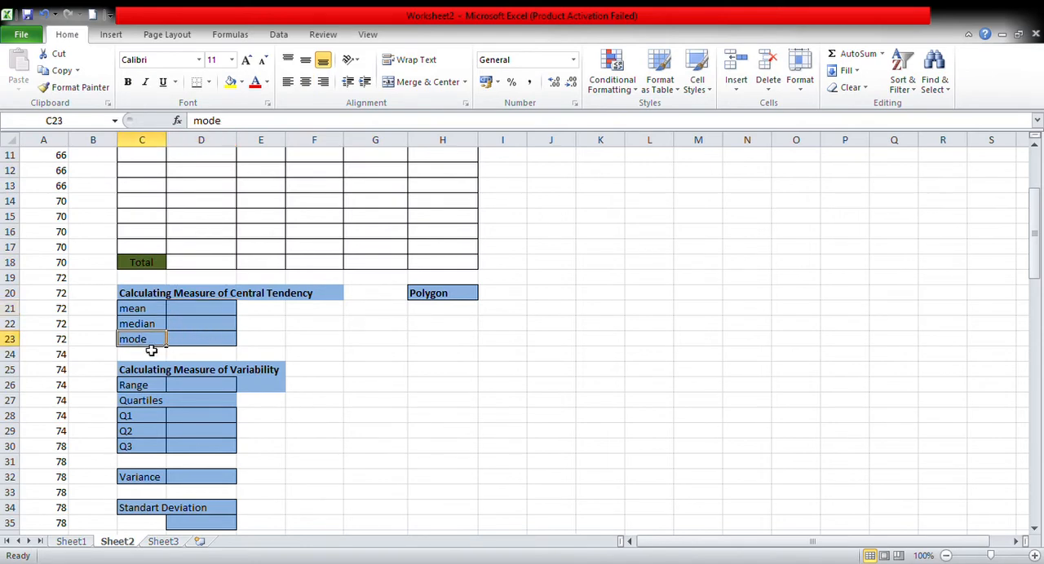
{"action": "left_click", "coordinate": [210, 343]}
Calculate the mean of the data in D21 with the formula =AVERAGE(A1:A70).
{"action": "left_click", "coordinate": [218, 310]}
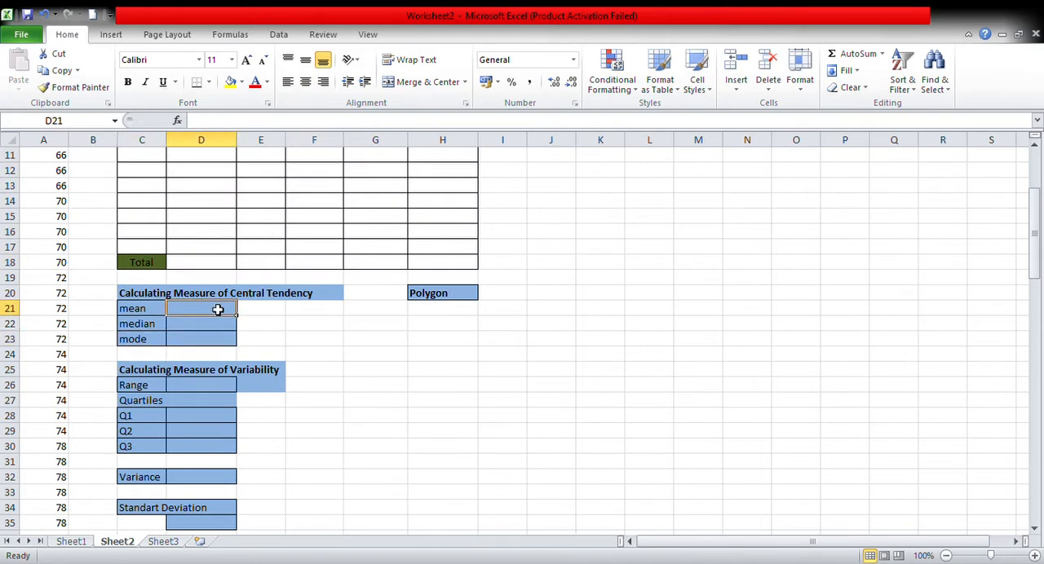
{"action": "type", "text": "="}
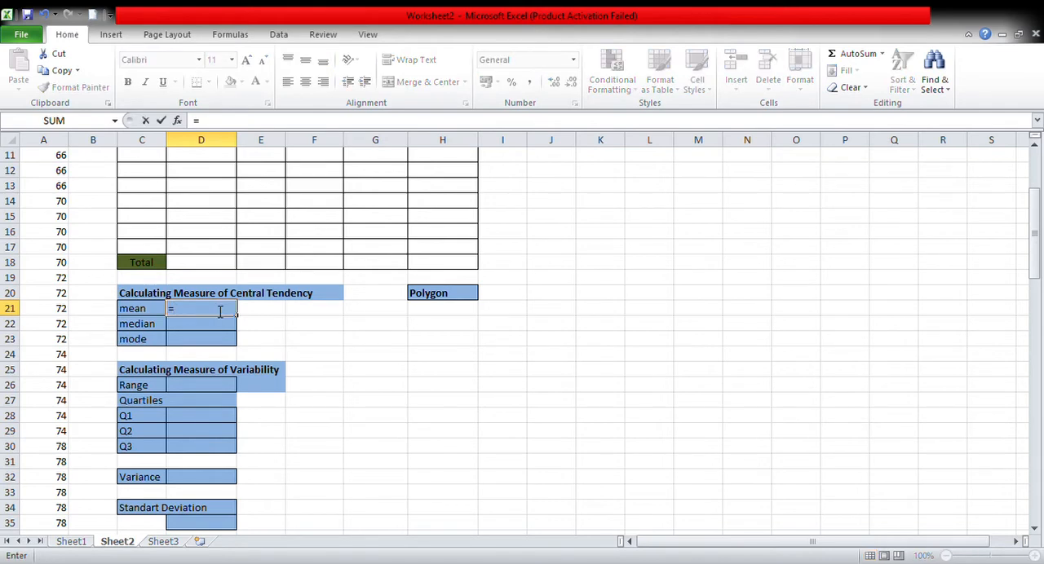
{"action": "type", "text": "avera"}
{"action": "key", "text": "Tab"}
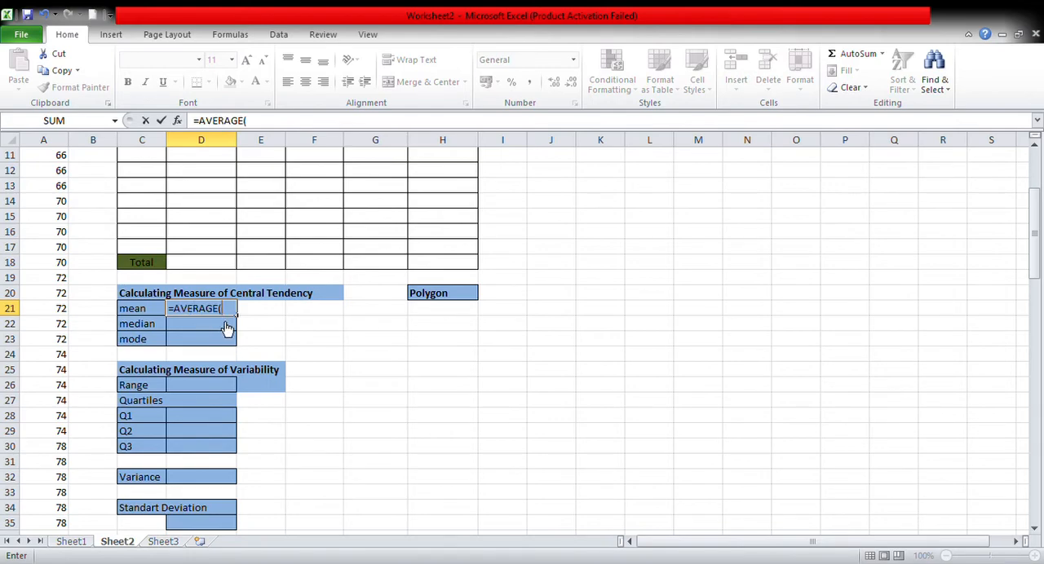
{"action": "scroll", "coordinate": [223, 332], "scroll_direction": "up", "scroll_amount": 4}
{"action": "left_click_drag", "start_coordinate": [64, 162], "coordinate": [62, 101]}
{"action": "left_click", "coordinate": [88, 511]}
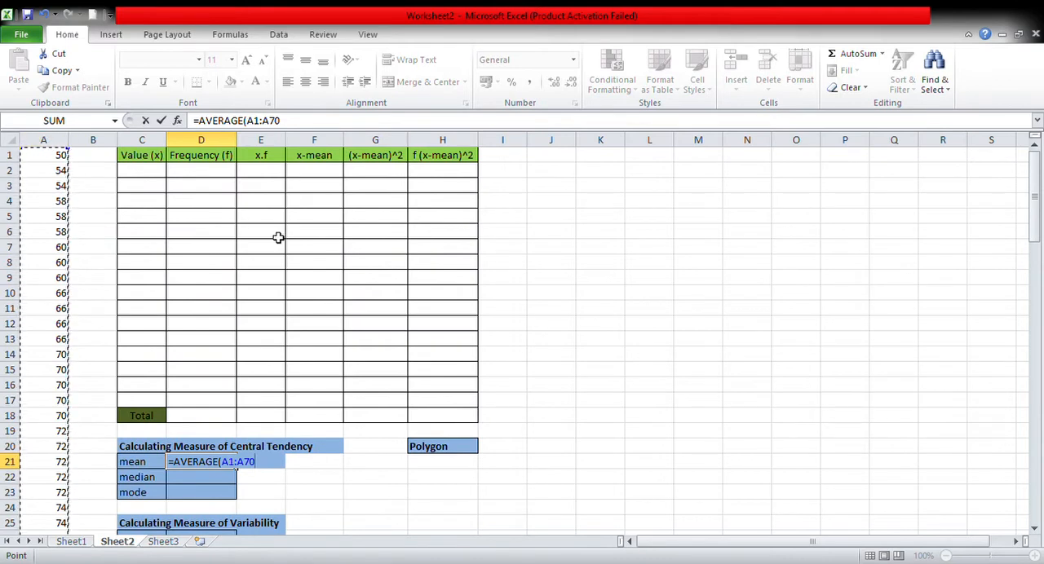
{"action": "type", "text": ")"}
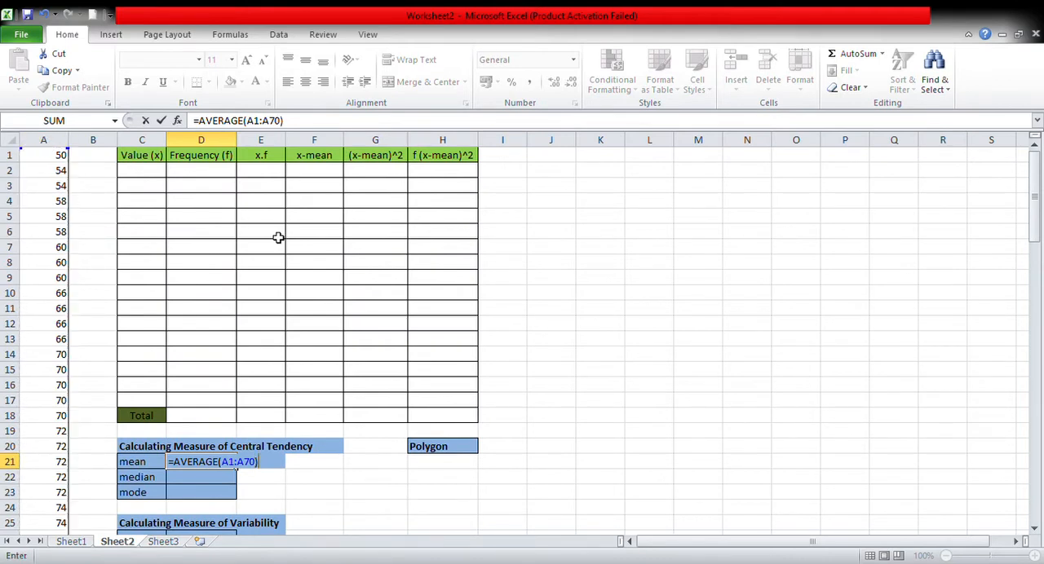
{"action": "key", "text": "Return"}
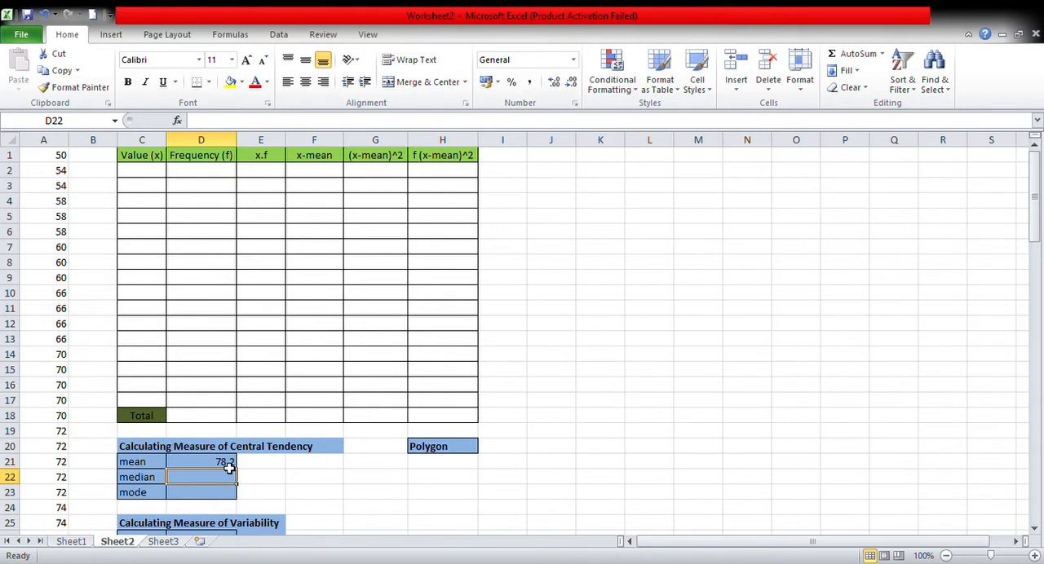
Calculate the median of the data in D22 with the formula =MEDIAN(A1:A70).
{"action": "type", "text": "="}
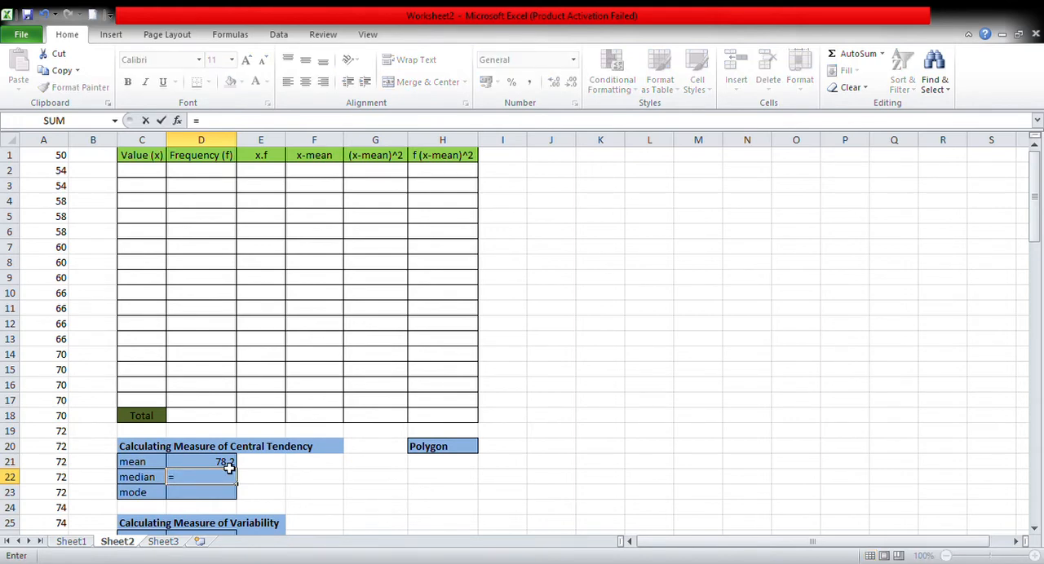
{"action": "type", "text": "median"}
{"action": "key", "text": "Tab"}
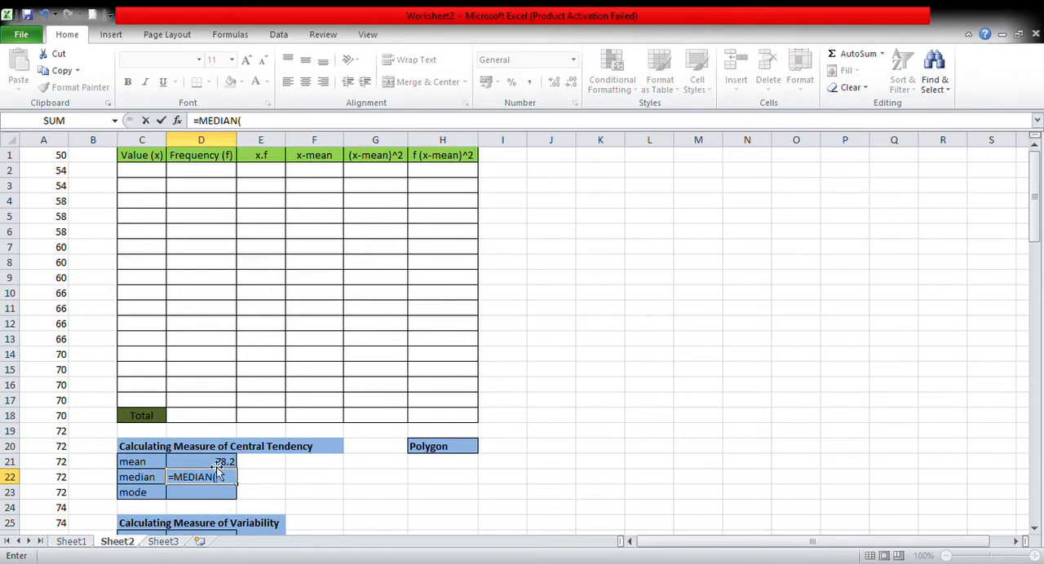
{"action": "left_click", "coordinate": [63, 160]}
{"action": "left_click_drag", "start_coordinate": [62, 167], "coordinate": [57, 511]}
{"action": "scroll", "coordinate": [173, 292], "scroll_direction": "up", "scroll_amount": 5}
{"action": "type", "text": ")"}
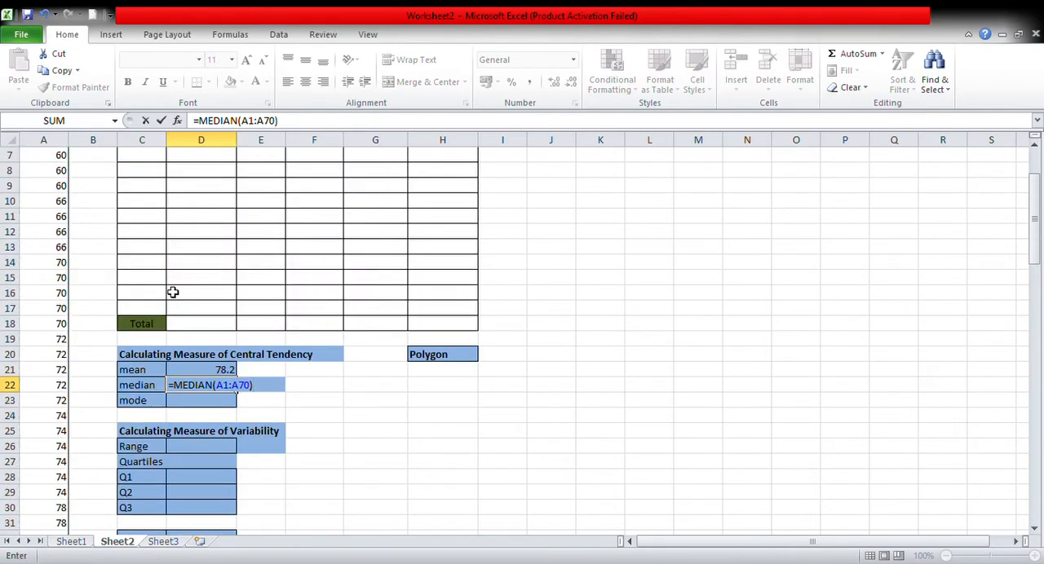
{"action": "key", "text": "Return"}
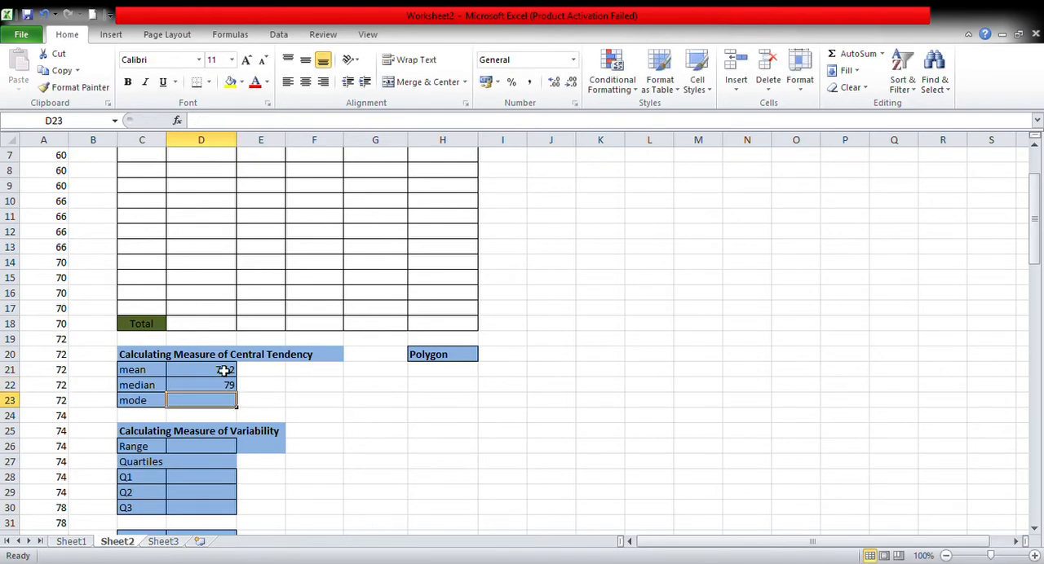
Calculate the mode of the data in D23 with the formula =MODE(A1:A70).
{"action": "type", "text": "="}
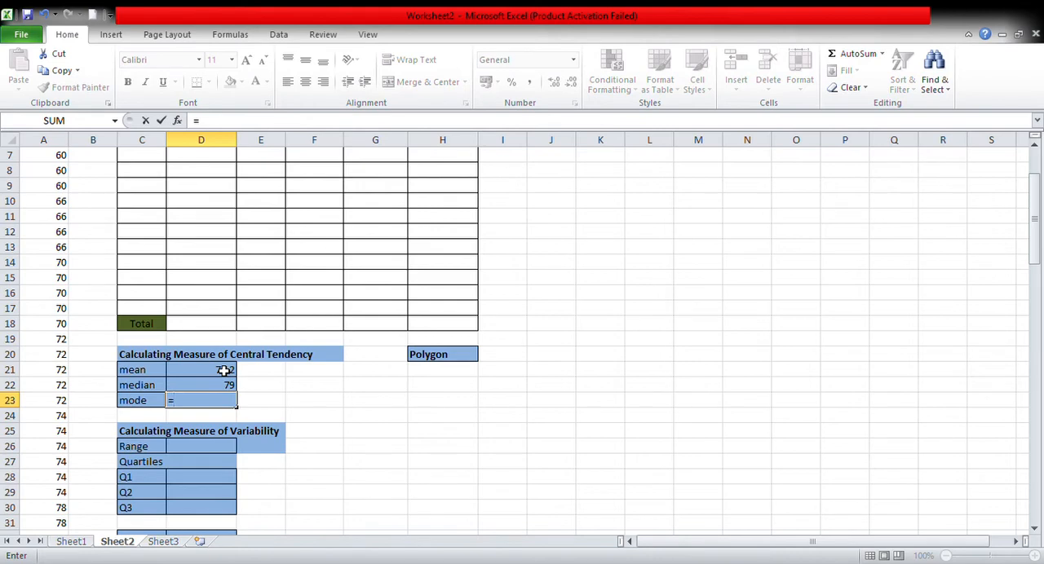
{"action": "type", "text": "mode"}
{"action": "key", "text": "Tab"}
{"action": "scroll", "coordinate": [90, 375], "scroll_direction": "up", "scroll_amount": 2}
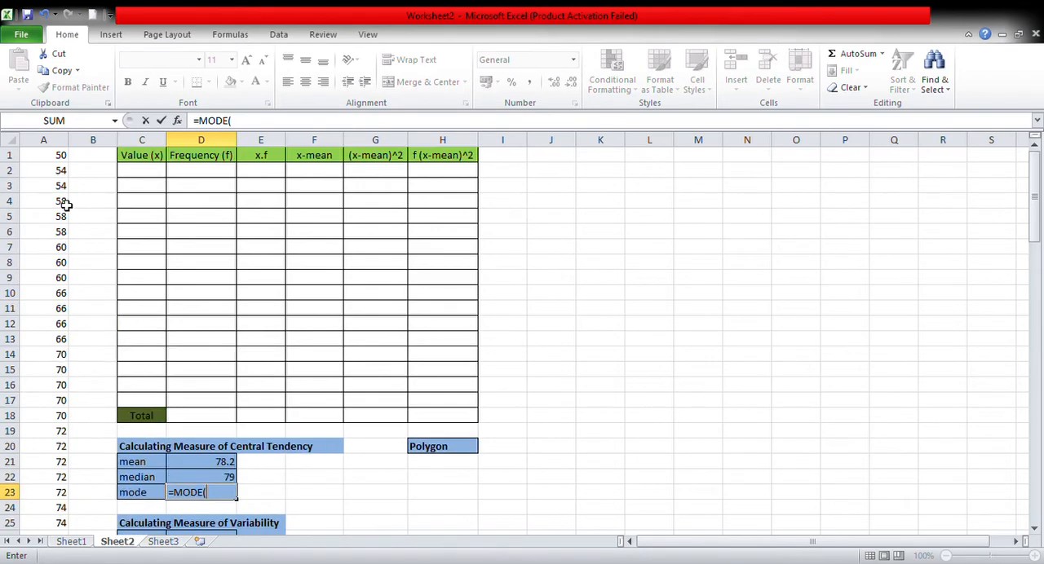
{"action": "left_click_drag", "start_coordinate": [52, 157], "coordinate": [66, 508]}
{"action": "scroll", "coordinate": [163, 455], "scroll_direction": "up", "scroll_amount": 8}
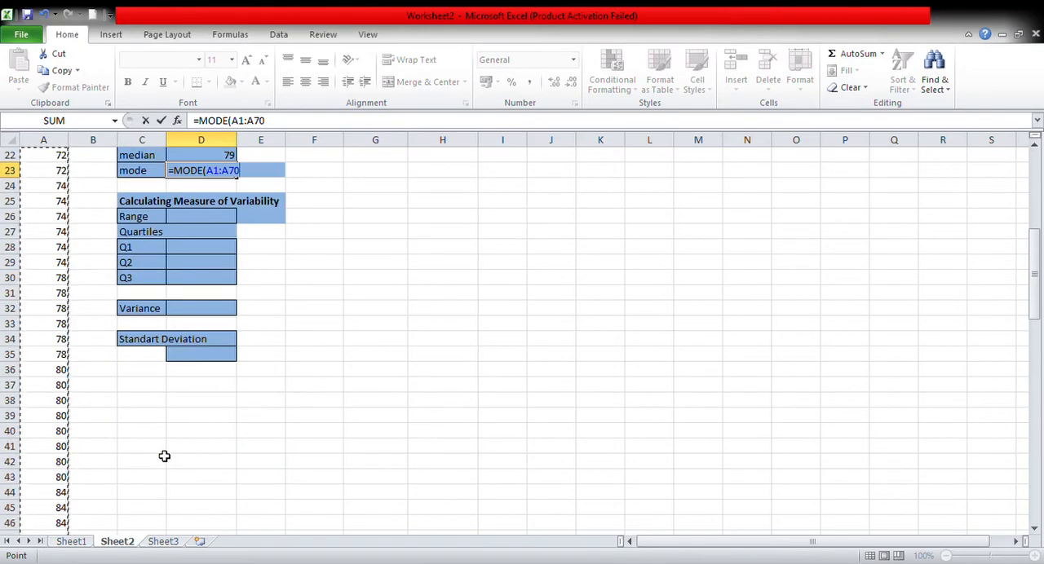
{"action": "scroll", "coordinate": [164, 456], "scroll_direction": "up", "scroll_amount": 5}
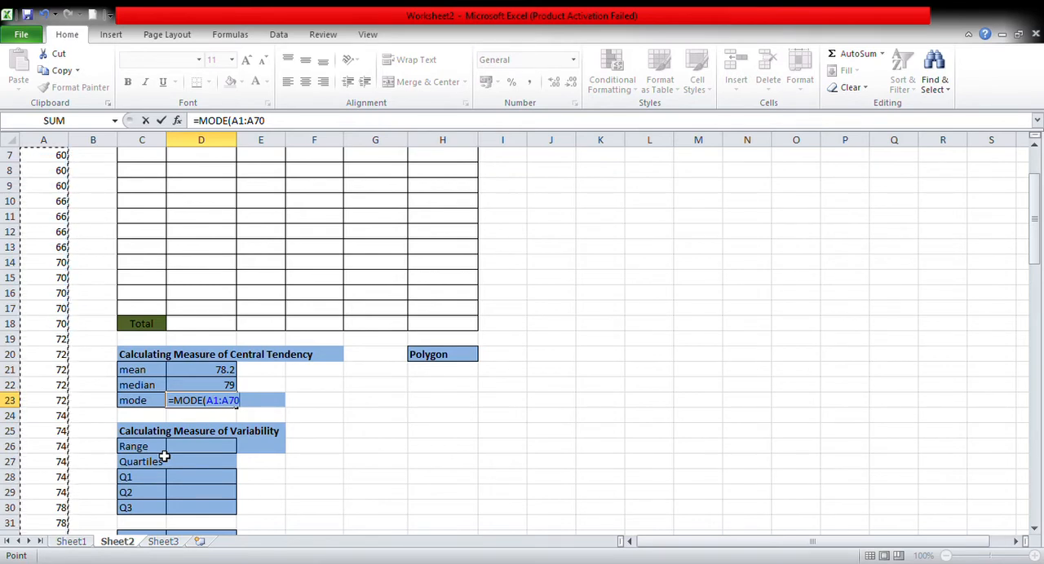
{"action": "type", "text": ")"}
{"action": "key", "text": "Return"}
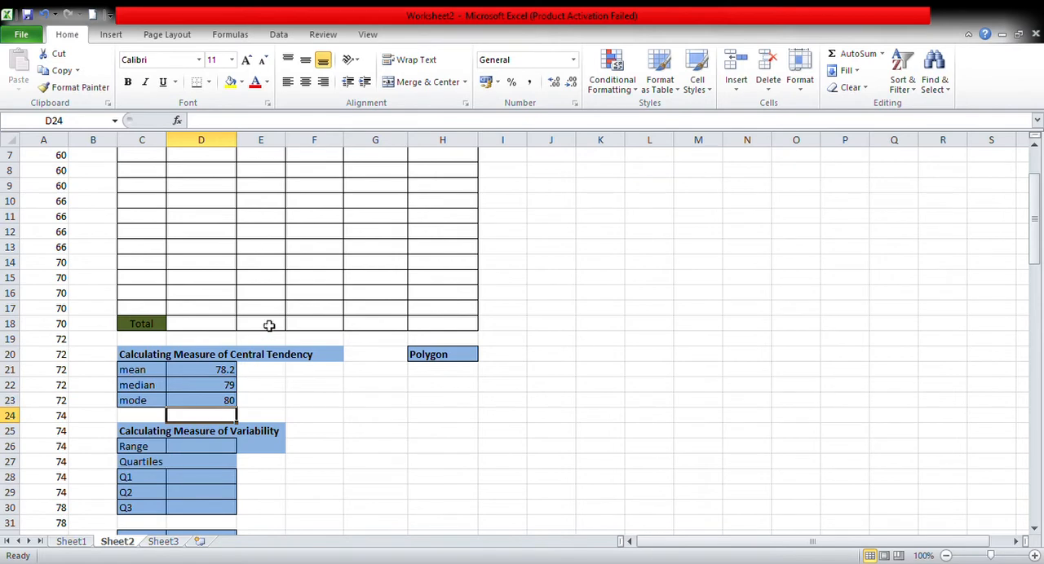
Calculate the range in D26 by subtracting the smallest value from the largest with =A70-A1.
{"action": "scroll", "coordinate": [269, 325], "scroll_direction": "down", "scroll_amount": 2}
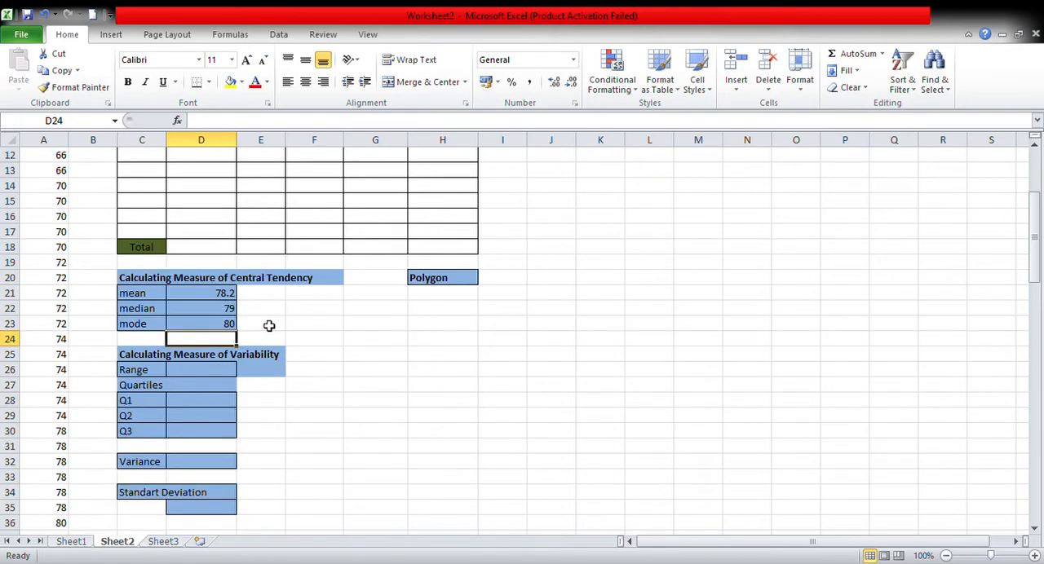
{"action": "left_click", "coordinate": [144, 370]}
{"action": "left_click", "coordinate": [193, 374]}
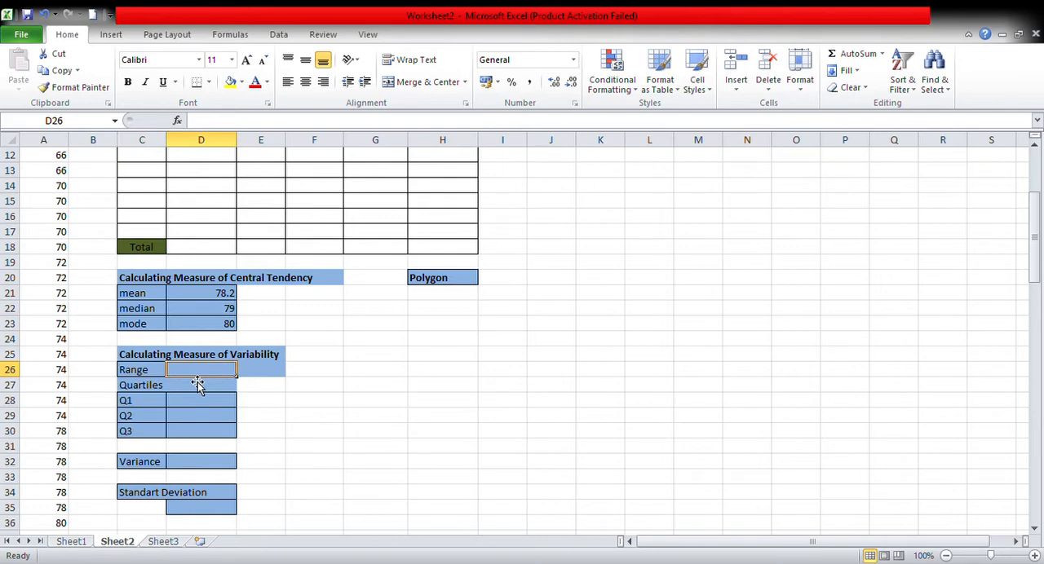
{"action": "type", "text": "="}
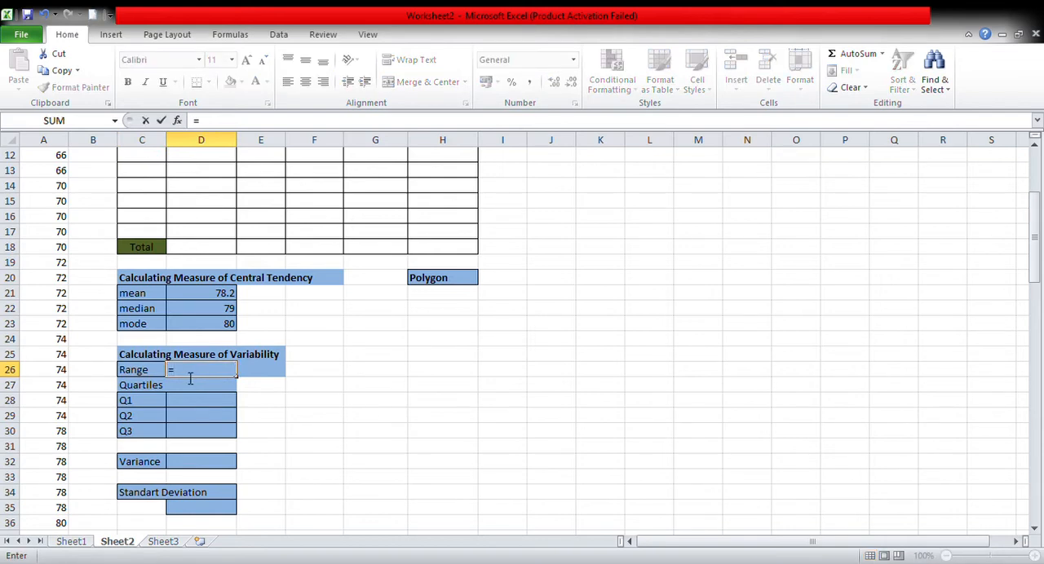
{"action": "scroll", "coordinate": [139, 401], "scroll_direction": "down", "scroll_amount": 7}
{"action": "scroll", "coordinate": [138, 401], "scroll_direction": "down", "scroll_amount": 5}
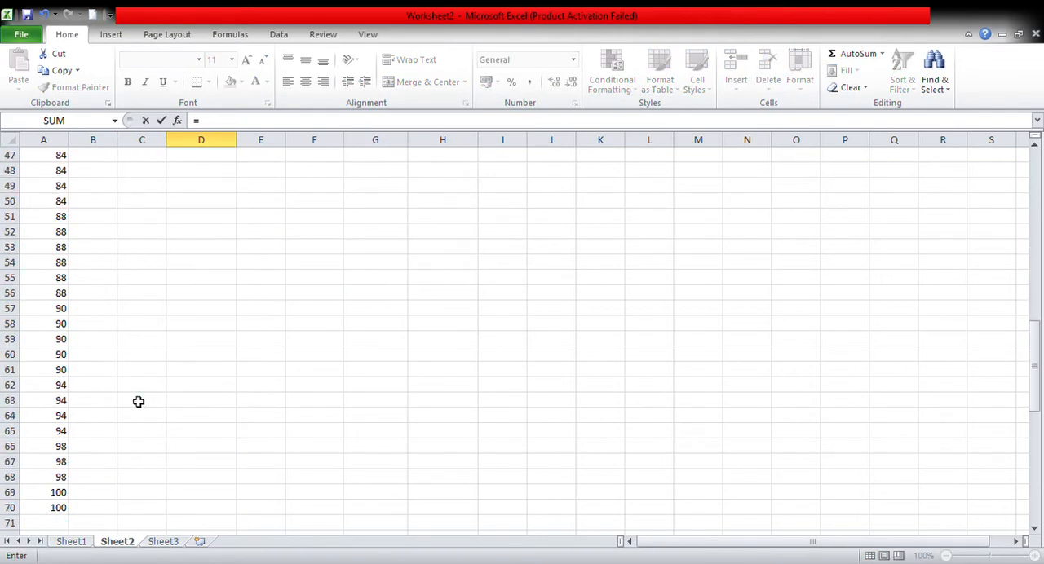
{"action": "left_click", "coordinate": [59, 508]}
{"action": "scroll", "coordinate": [339, 323], "scroll_direction": "up", "scroll_amount": 8}
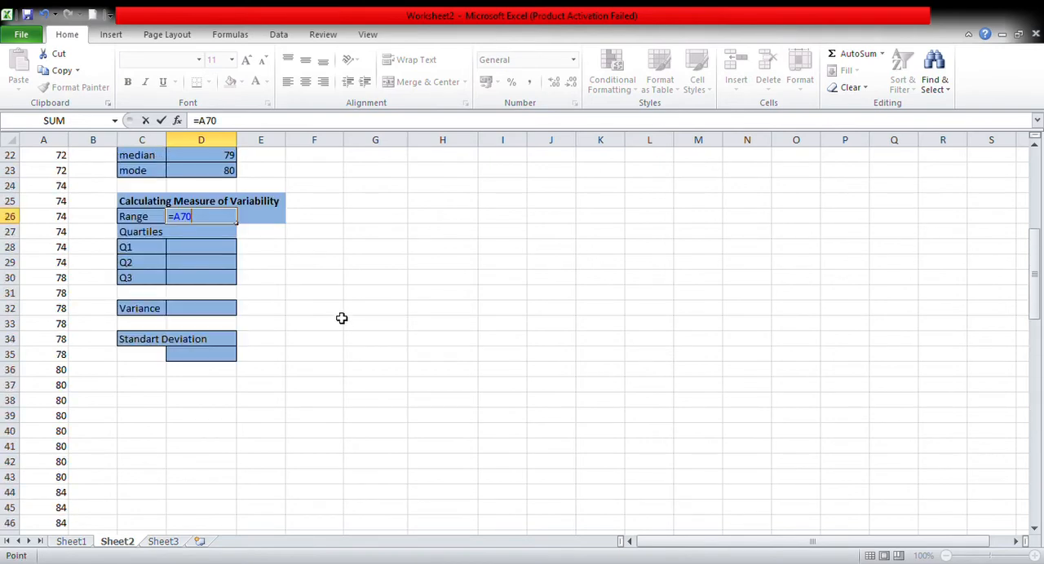
{"action": "scroll", "coordinate": [342, 319], "scroll_direction": "up", "scroll_amount": 7}
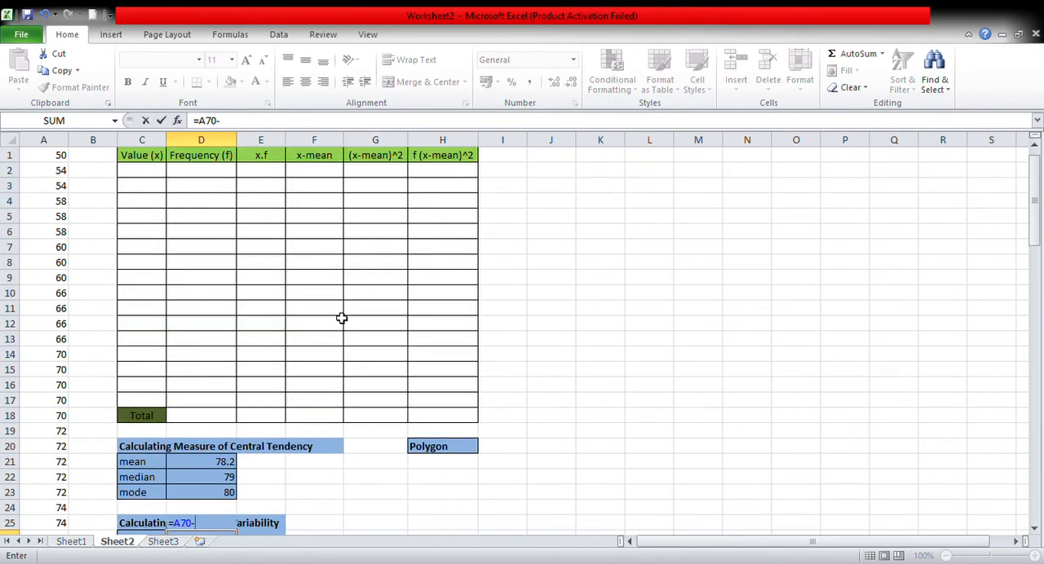
{"action": "left_click", "coordinate": [58, 161]}
{"action": "scroll", "coordinate": [276, 325], "scroll_direction": "down", "scroll_amount": 7}
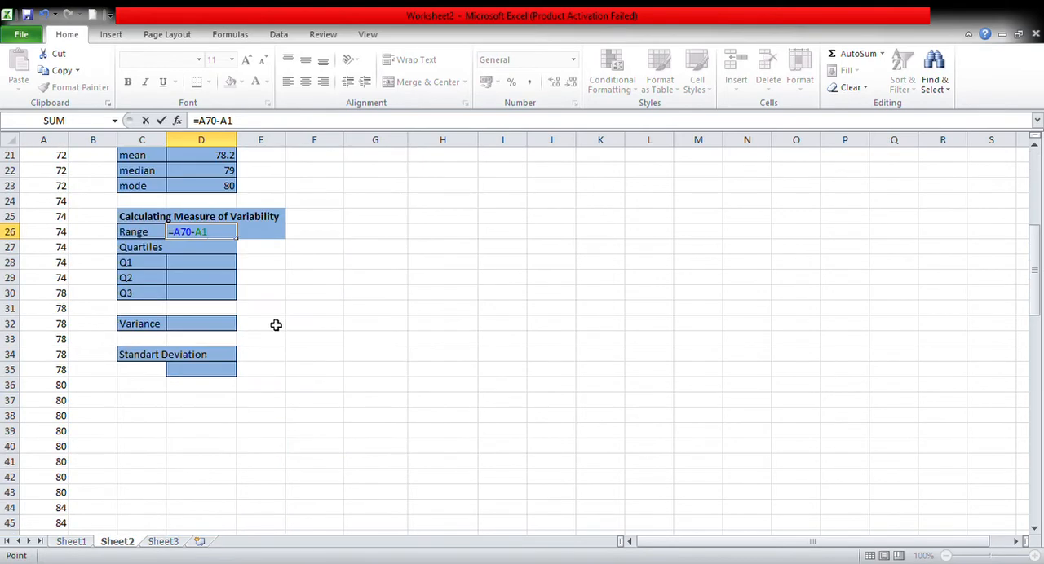
{"action": "key", "text": "Return"}
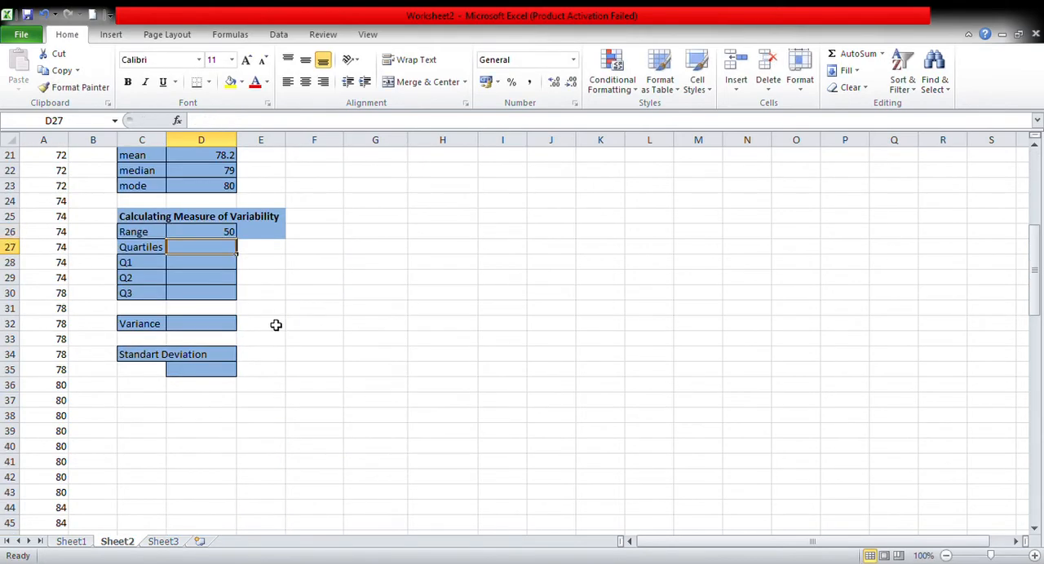
Calculate the first quartile of the data in D28 with the formula =QUARTILE(A1:A70,1).
{"action": "left_click", "coordinate": [193, 270]}
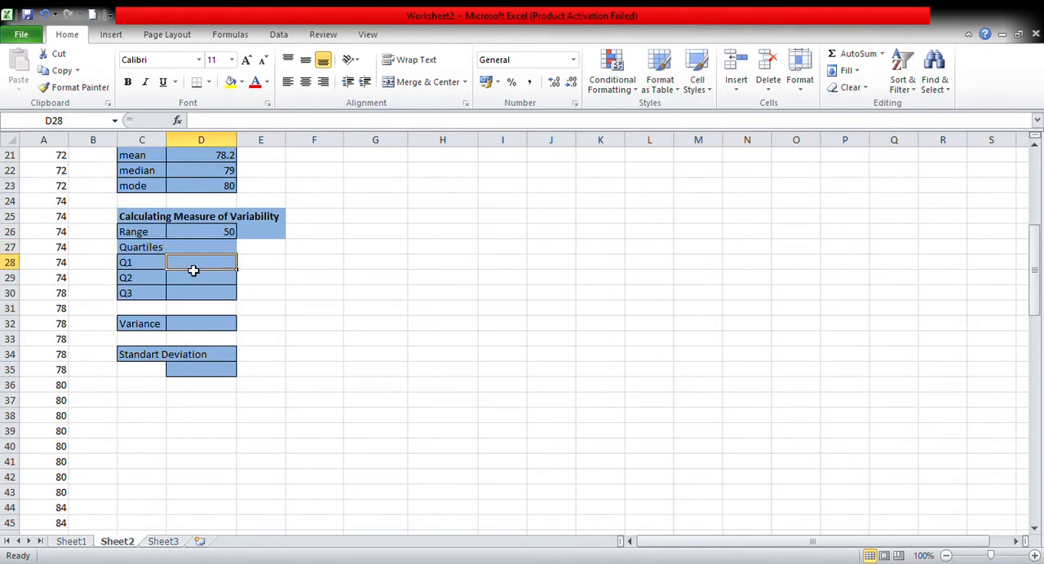
{"action": "type", "text": "="}
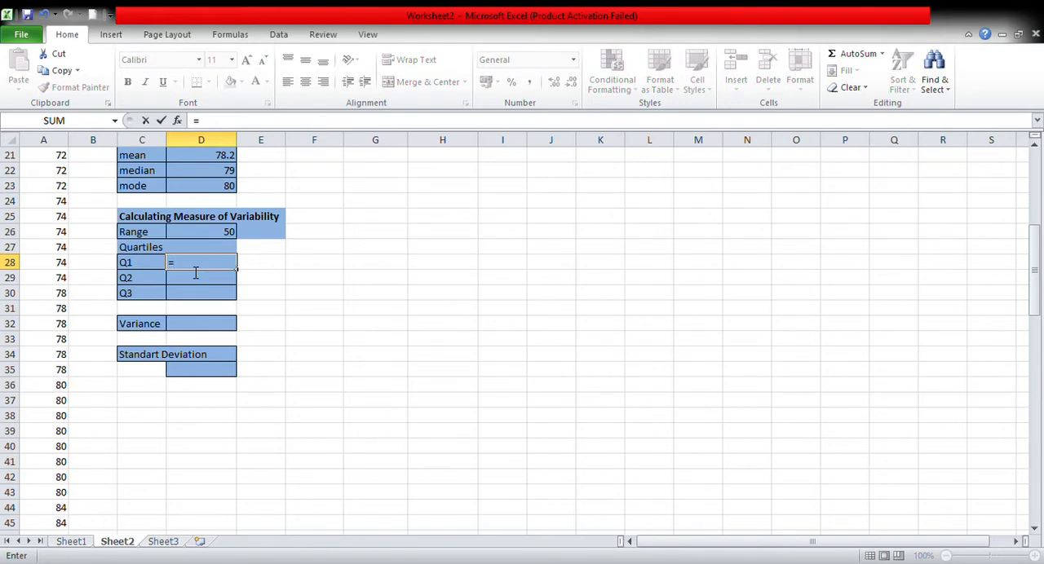
{"action": "type", "text": "quarti"}
{"action": "key", "text": "Tab"}
{"action": "scroll", "coordinate": [137, 304], "scroll_direction": "up", "scroll_amount": 7}
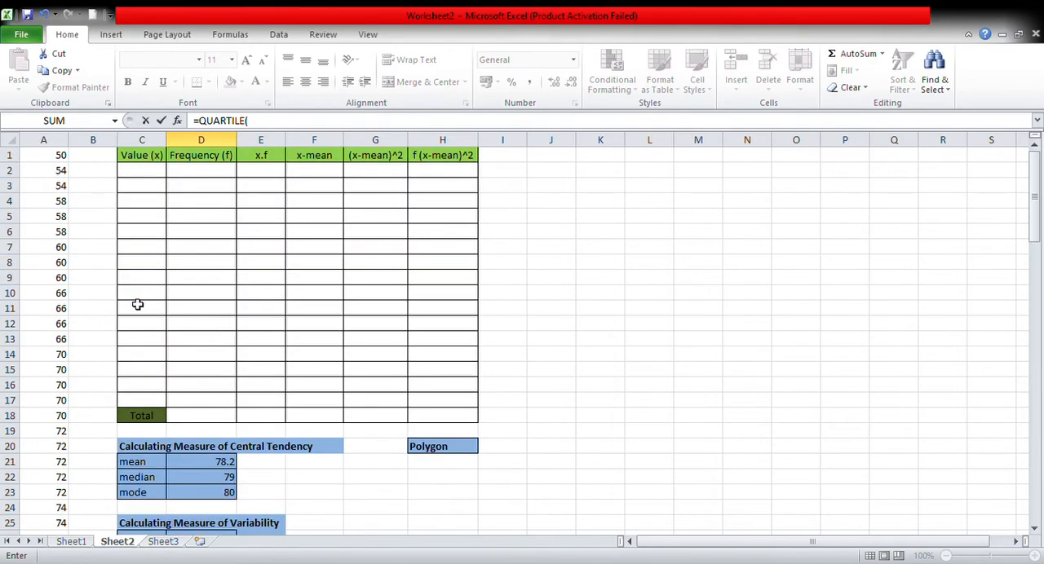
{"action": "left_click_drag", "start_coordinate": [54, 157], "coordinate": [68, 519]}
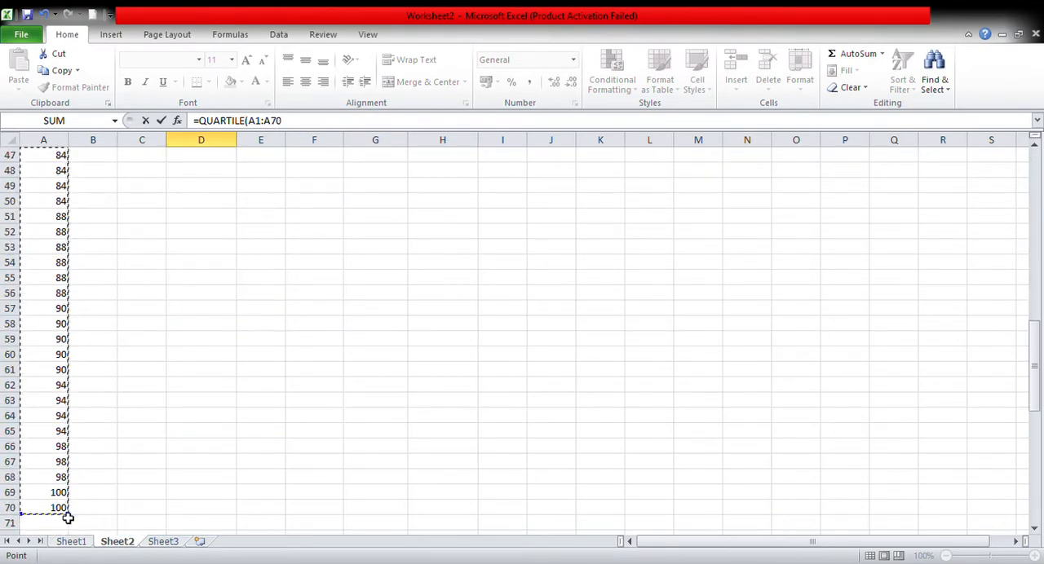
{"action": "scroll", "coordinate": [123, 422], "scroll_direction": "up", "scroll_amount": 10}
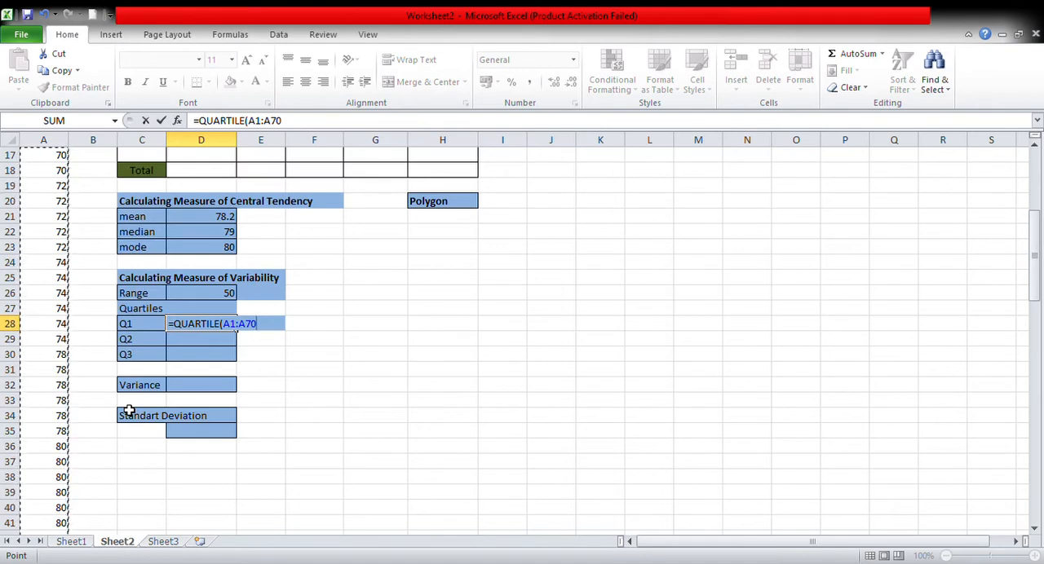
{"action": "type", "text": ",1"}
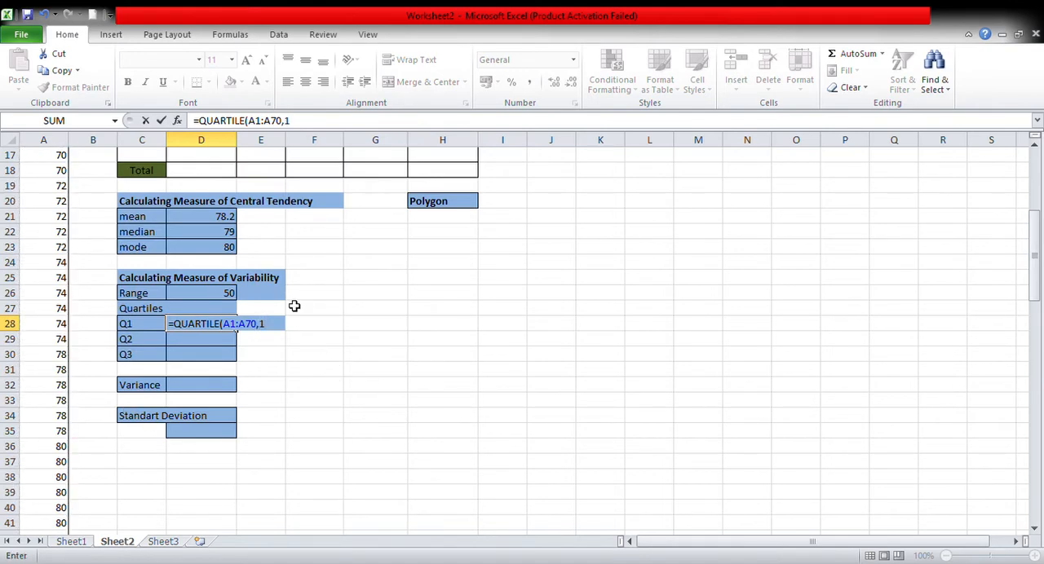
{"action": "type", "text": ")"}
{"action": "key", "text": "Return"}
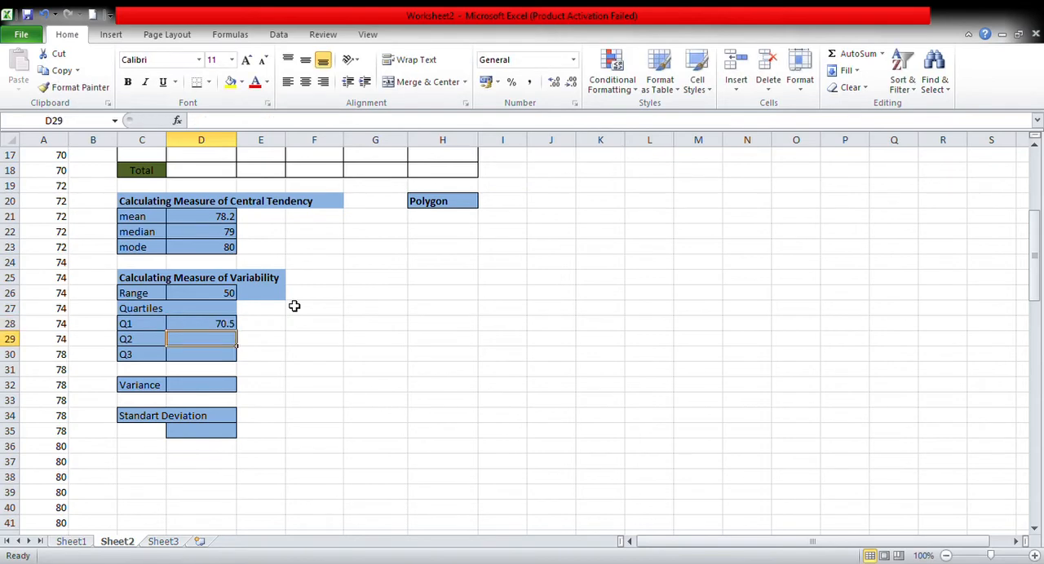
Calculate the second quartile of the data in D29 with the formula =QUARTILE(A1:A70,2).
{"action": "type", "text": "=quar"}
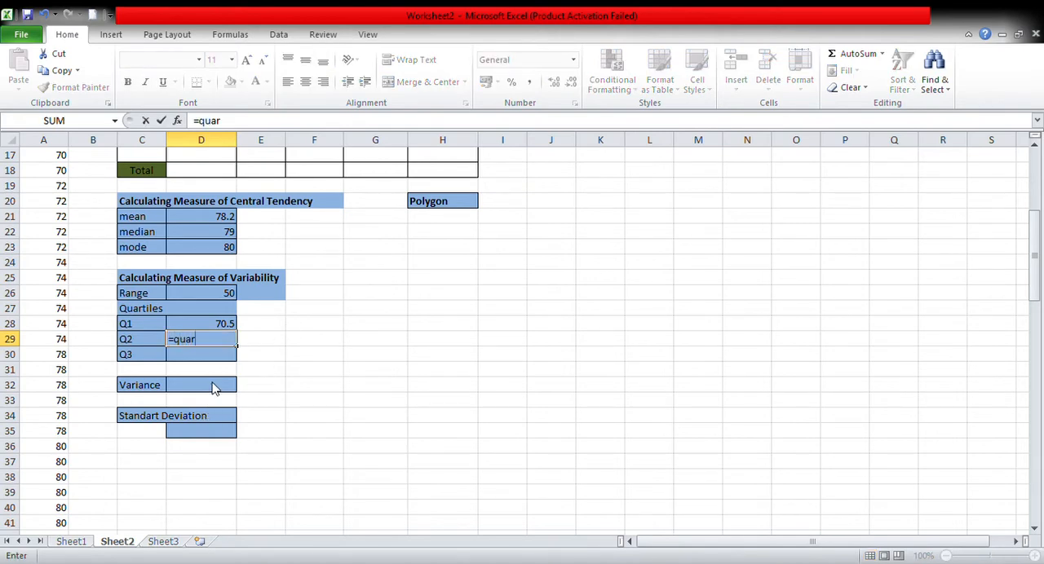
{"action": "key", "text": "Tab"}
{"action": "scroll", "coordinate": [217, 308], "scroll_direction": "up", "scroll_amount": 6}
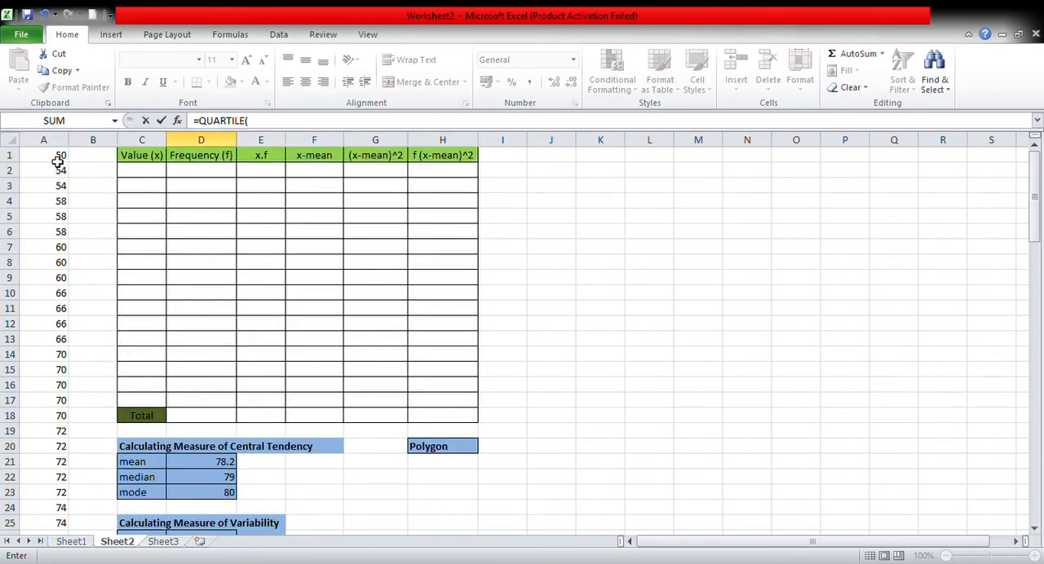
{"action": "left_click_drag", "start_coordinate": [57, 162], "coordinate": [65, 509]}
{"action": "type", "text": ","}
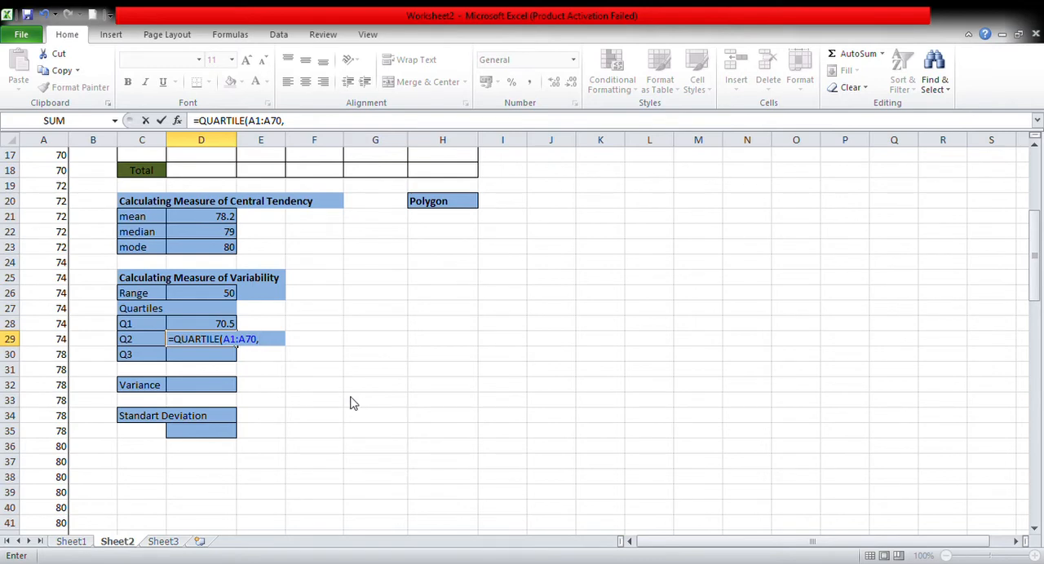
{"action": "type", "text": "2)"}
{"action": "key", "text": "Return"}
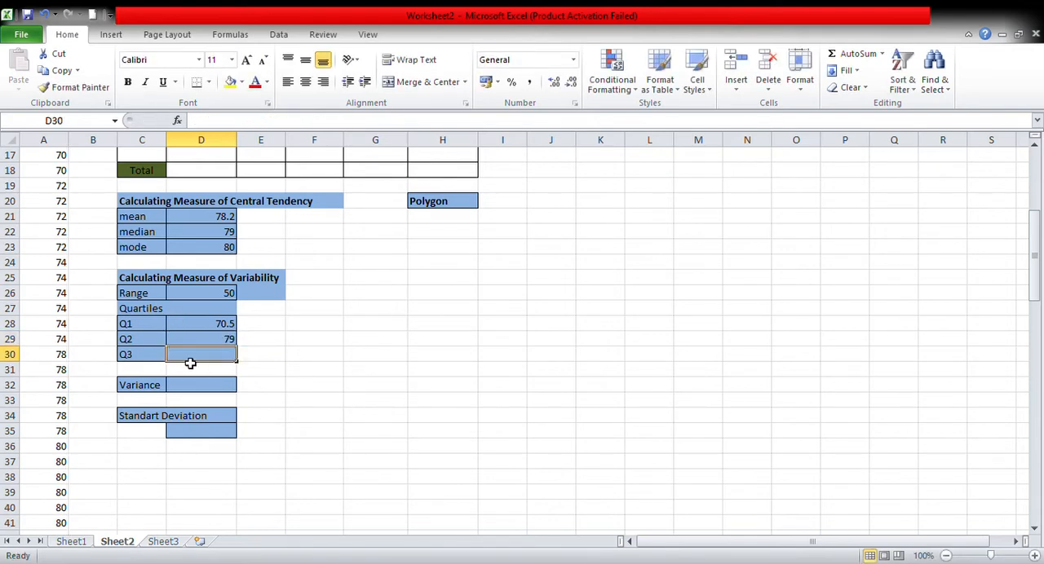
Calculate the third quartile of the data in D30 with the formula =QUARTILE(A1:A70,3).
{"action": "type", "text": "="}
{"action": "scroll", "coordinate": [245, 345], "scroll_direction": "up", "scroll_amount": 2}
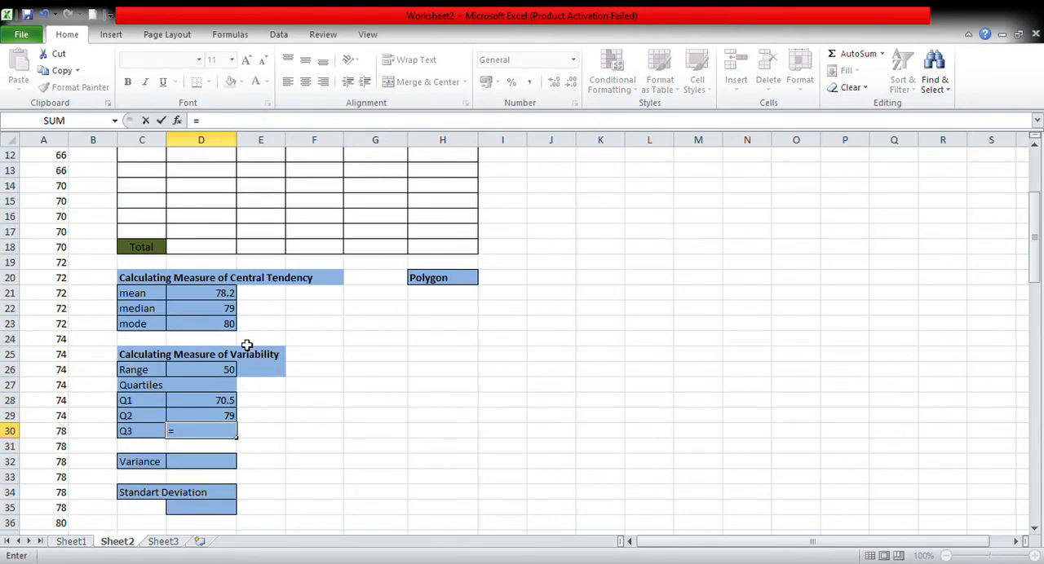
{"action": "scroll", "coordinate": [245, 345], "scroll_direction": "up", "scroll_amount": 3}
{"action": "scroll", "coordinate": [236, 341], "scroll_direction": "down", "scroll_amount": 3}
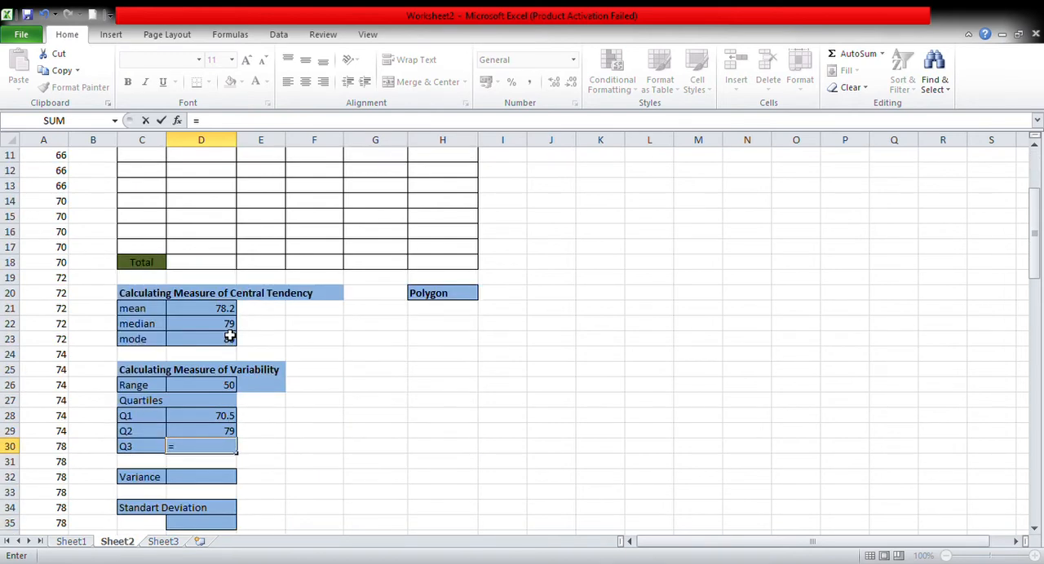
{"action": "type", "text": "quar"}
{"action": "key", "text": "Tab"}
{"action": "scroll", "coordinate": [86, 366], "scroll_direction": "up", "scroll_amount": 4}
{"action": "left_click_drag", "start_coordinate": [42, 156], "coordinate": [50, 508]}
{"action": "type", "text": ","}
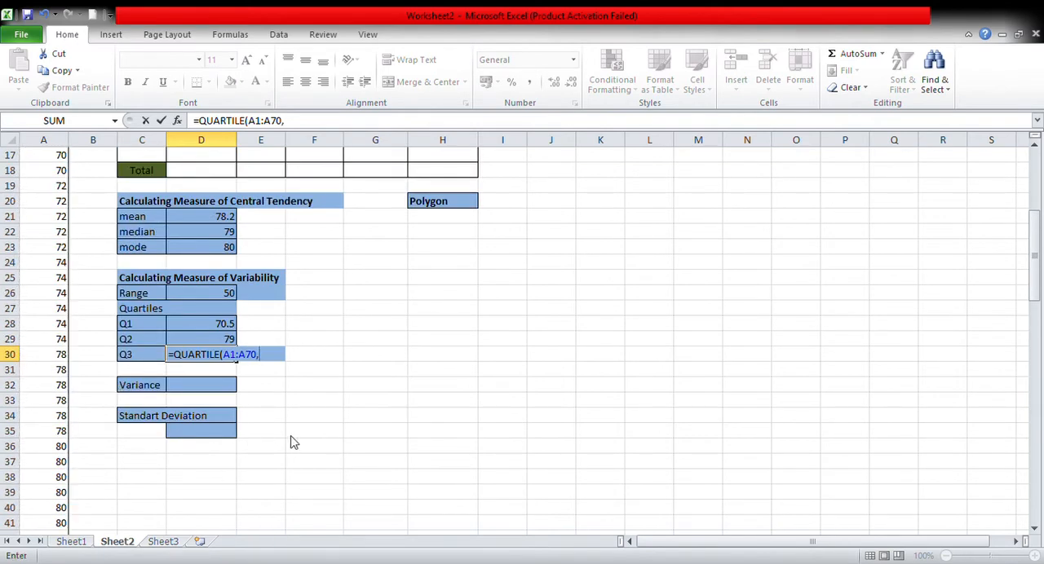
{"action": "type", "text": "3)"}
{"action": "key", "text": "Return"}
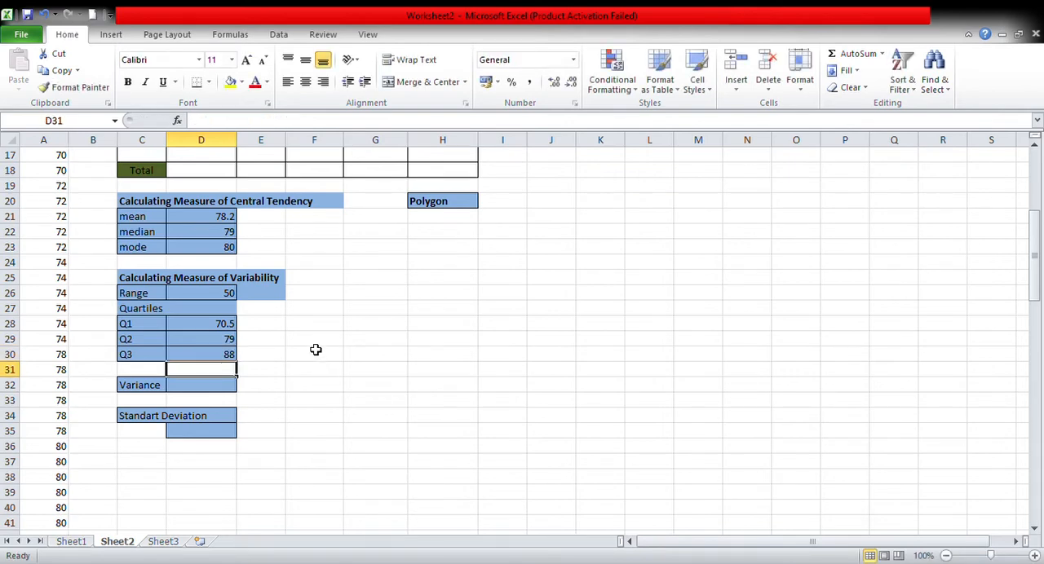
Calculate the variance of the data in D32 with the formula =VAR(A1:A70).
{"action": "left_click", "coordinate": [198, 393]}
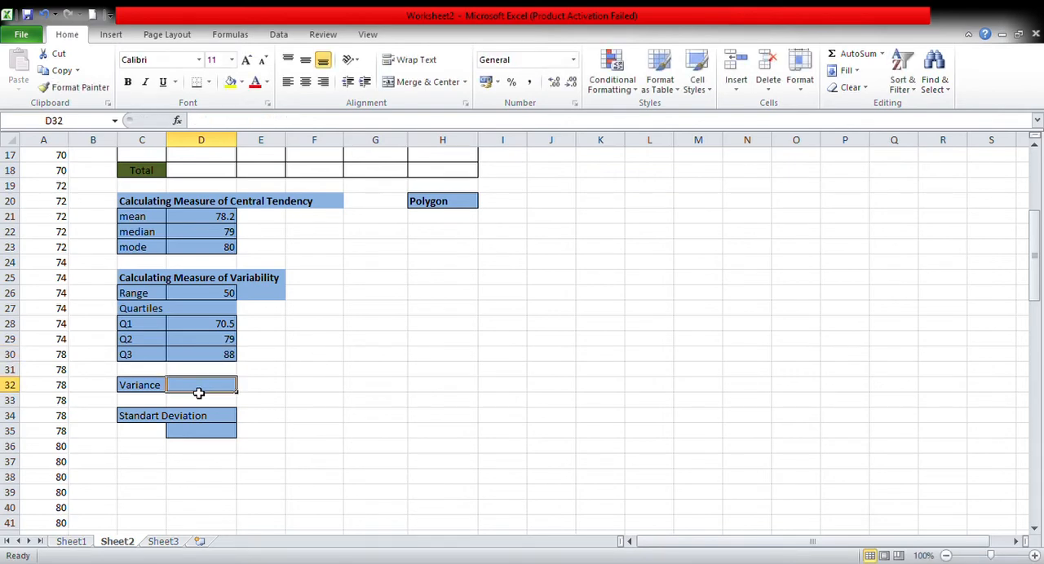
{"action": "type", "text": "="}
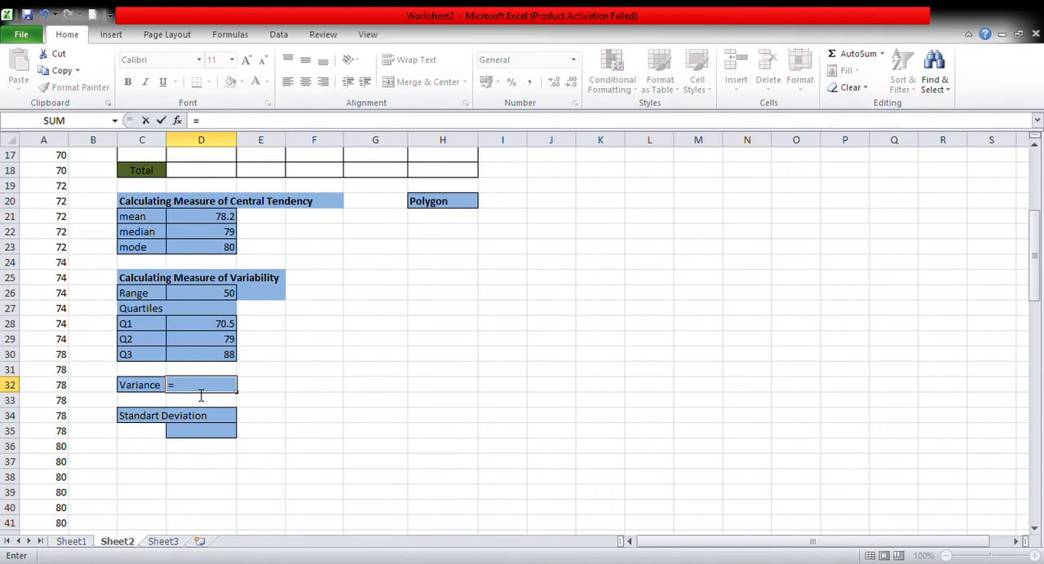
{"action": "type", "text": "var"}
{"action": "key", "text": "Tab"}
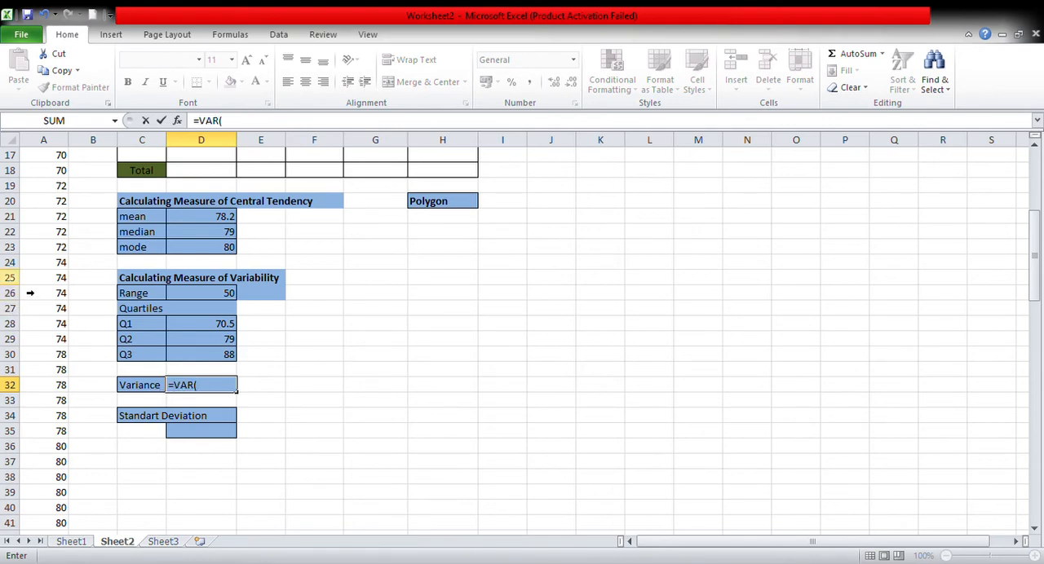
{"action": "scroll", "coordinate": [58, 341], "scroll_direction": "up", "scroll_amount": 5}
{"action": "left_click_drag", "start_coordinate": [57, 156], "coordinate": [51, 508]}
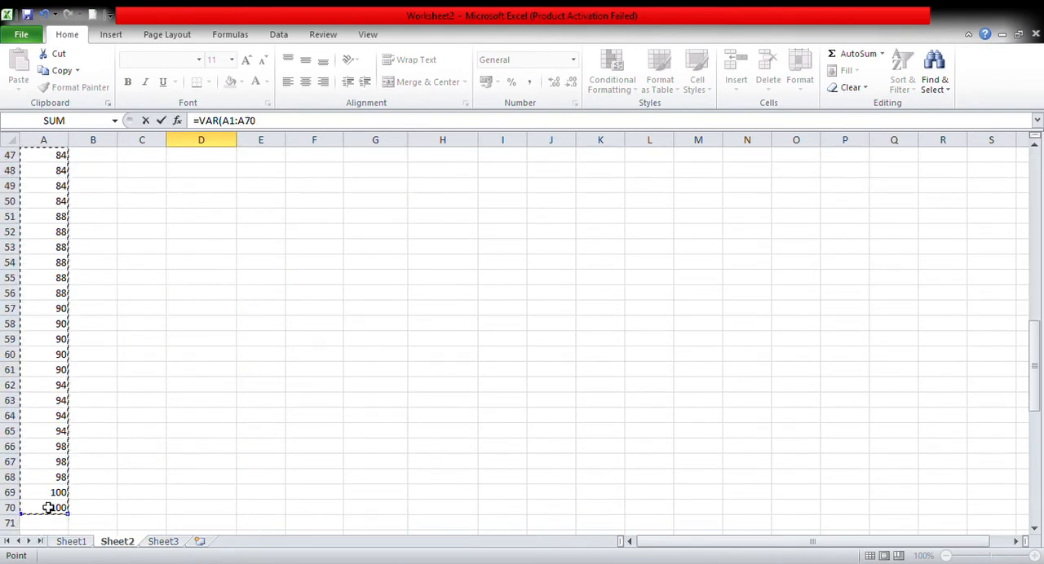
{"action": "scroll", "coordinate": [148, 277], "scroll_direction": "up", "scroll_amount": 12}
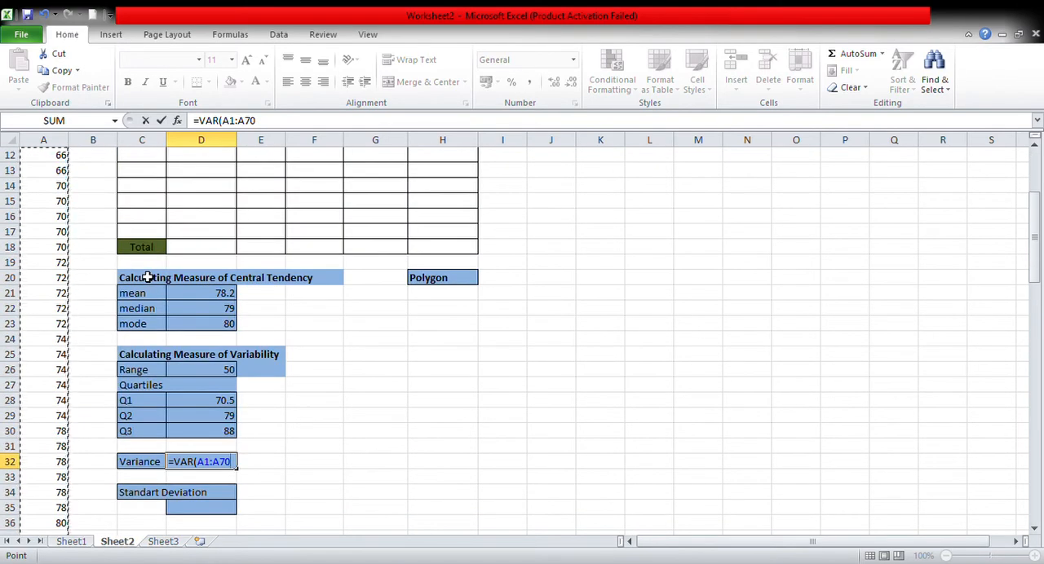
{"action": "type", "text": ")"}
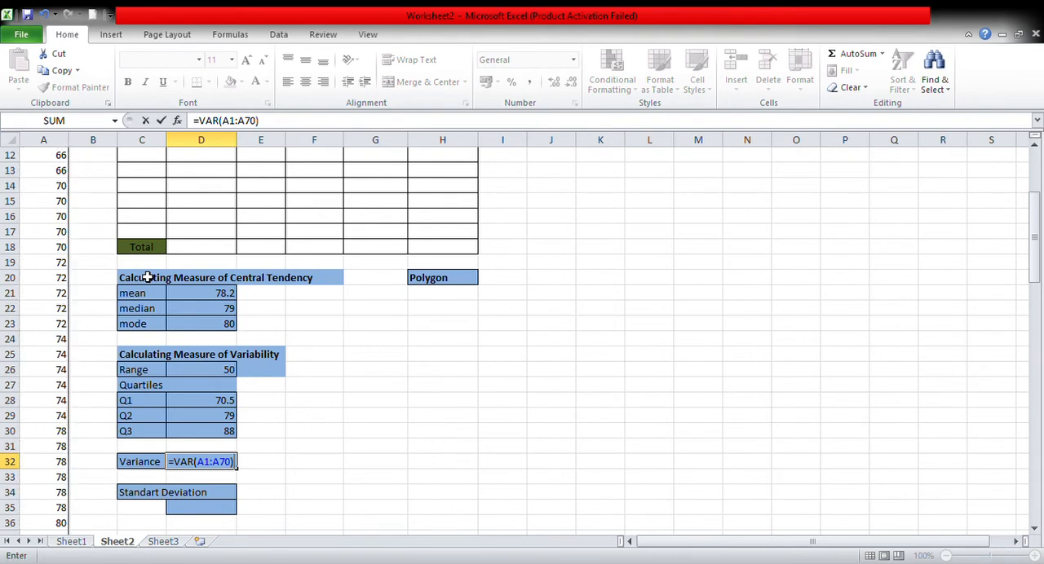
{"action": "key", "text": "Return"}
Calculate the standard deviation of the data in D35 with the formula =STDEV(A1:A70).
{"action": "scroll", "coordinate": [436, 301], "scroll_direction": "down", "scroll_amount": 3}
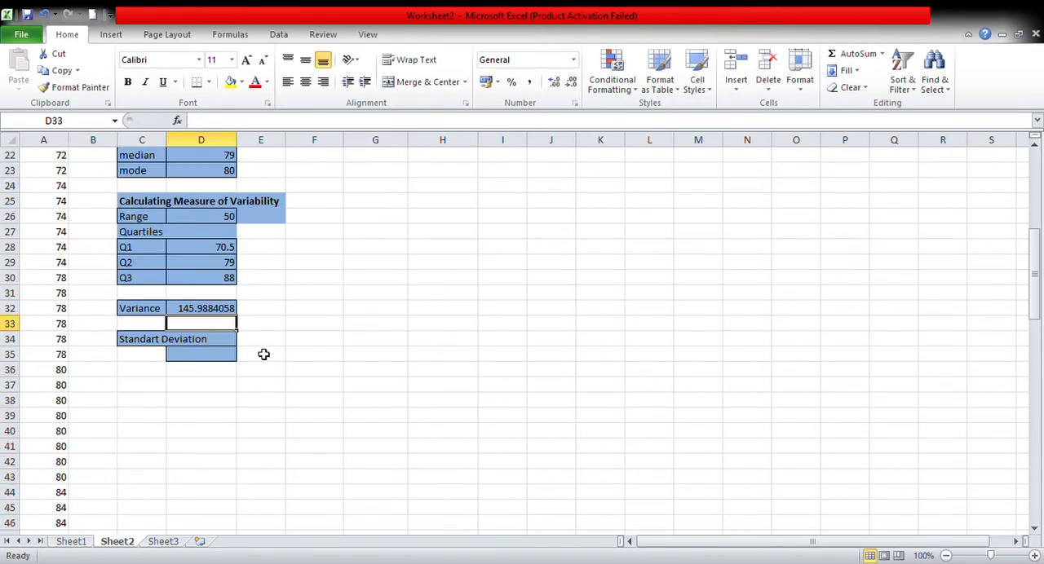
{"action": "left_click", "coordinate": [199, 356]}
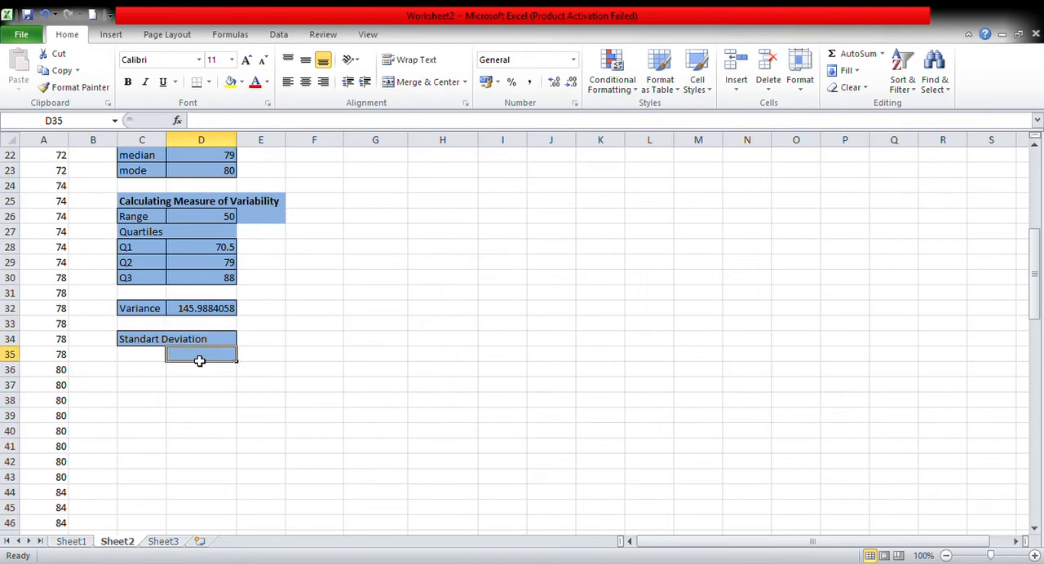
{"action": "type", "text": "="}
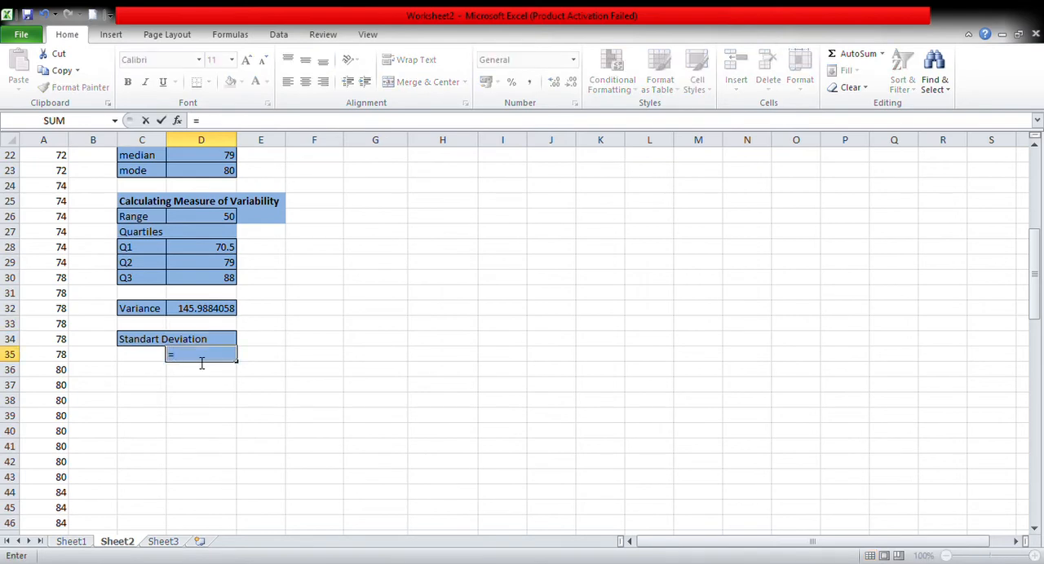
{"action": "scroll", "coordinate": [12, 404], "scroll_direction": "up", "scroll_amount": 7}
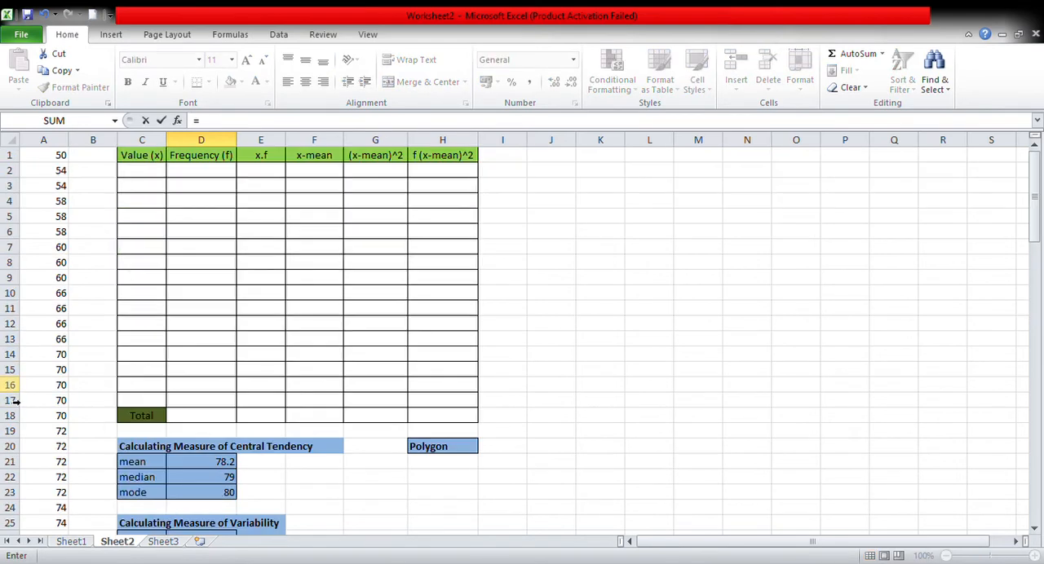
{"action": "scroll", "coordinate": [13, 367], "scroll_direction": "down", "scroll_amount": 5}
{"action": "scroll", "coordinate": [11, 359], "scroll_direction": "up", "scroll_amount": 3}
{"action": "scroll", "coordinate": [10, 355], "scroll_direction": "down", "scroll_amount": 3}
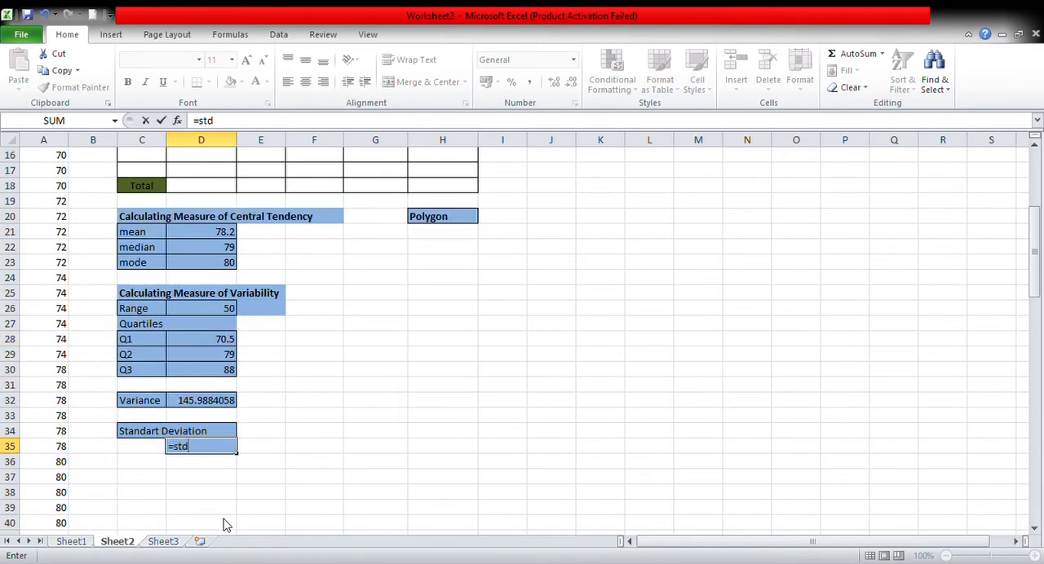
{"action": "key", "text": "Tab"}
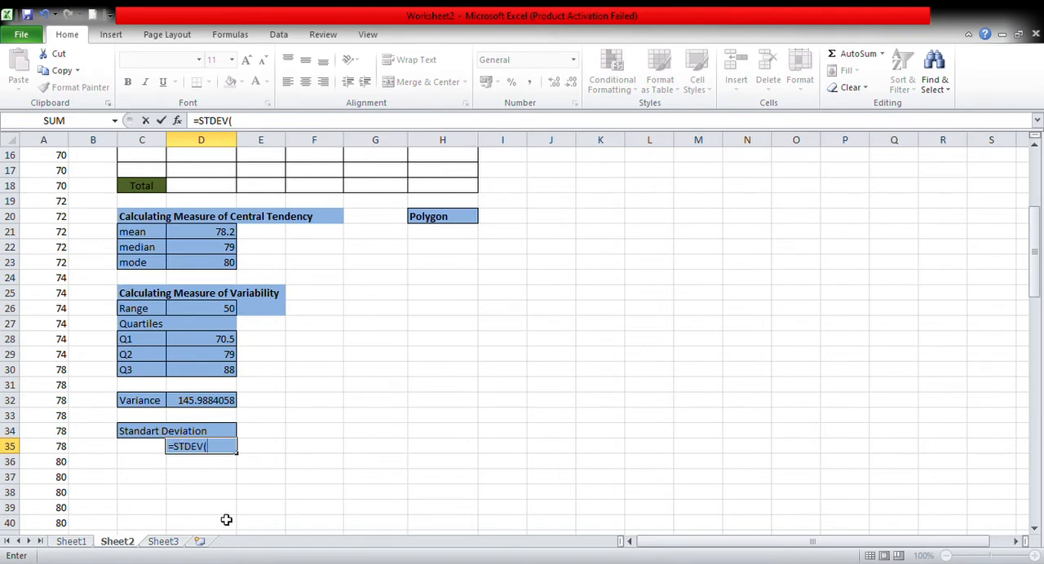
{"action": "scroll", "coordinate": [160, 375], "scroll_direction": "up", "scroll_amount": 5}
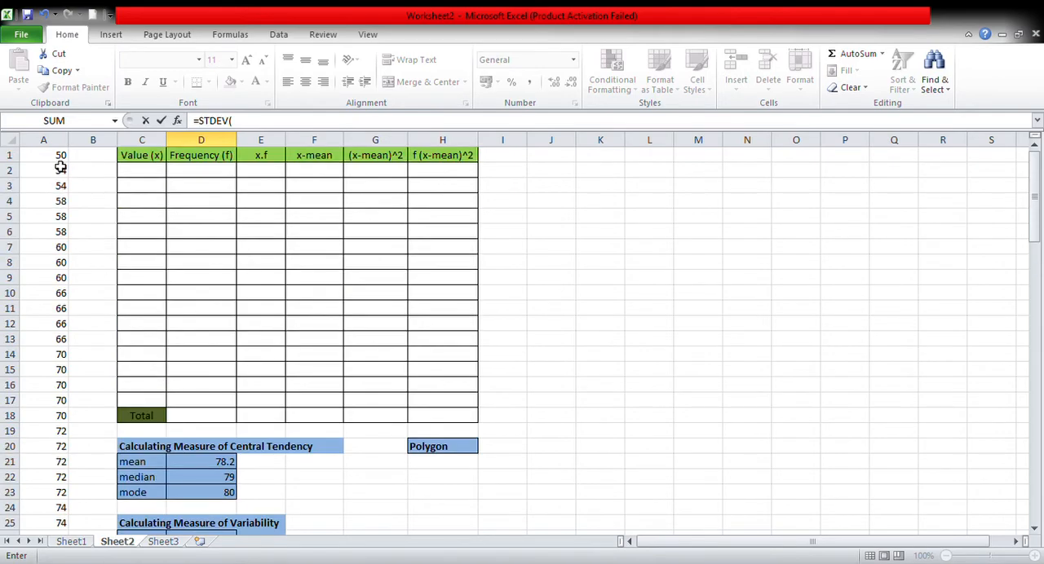
{"action": "left_click_drag", "start_coordinate": [59, 159], "coordinate": [61, 533]}
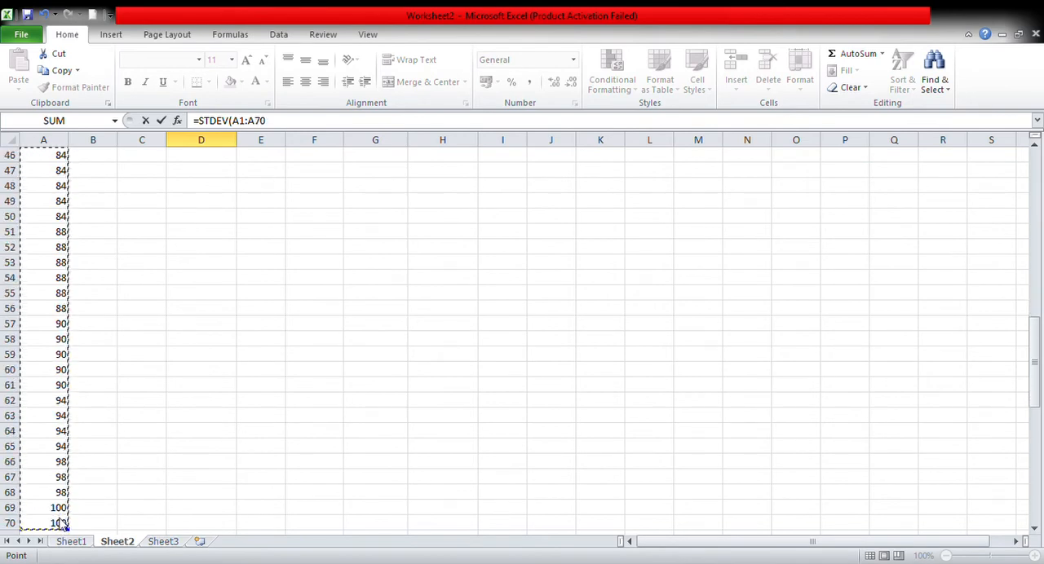
{"action": "scroll", "coordinate": [137, 368], "scroll_direction": "up", "scroll_amount": 12}
{"action": "scroll", "coordinate": [137, 368], "scroll_direction": "down", "scroll_amount": 2}
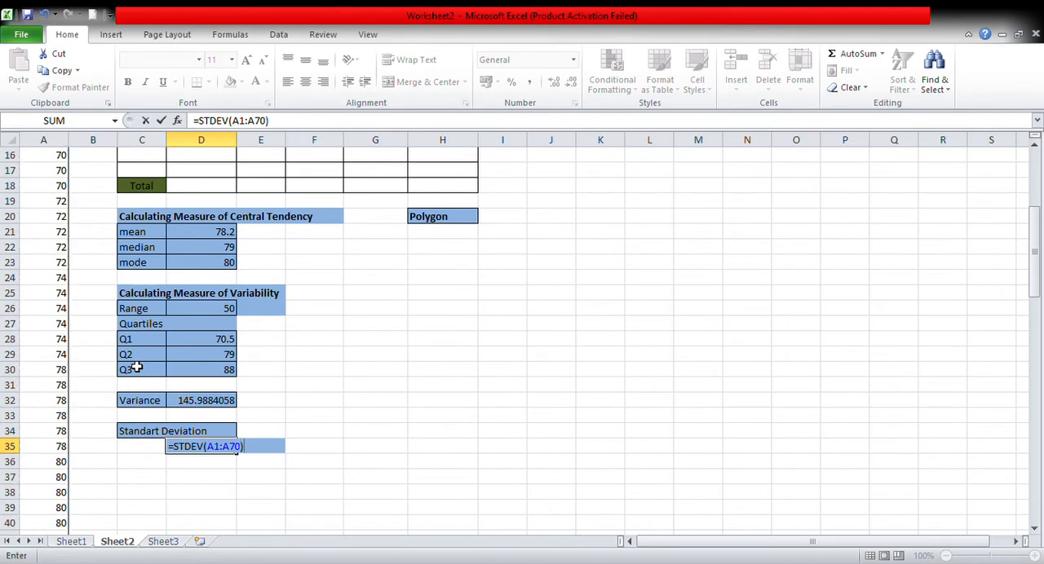
{"action": "key", "text": "Return"}
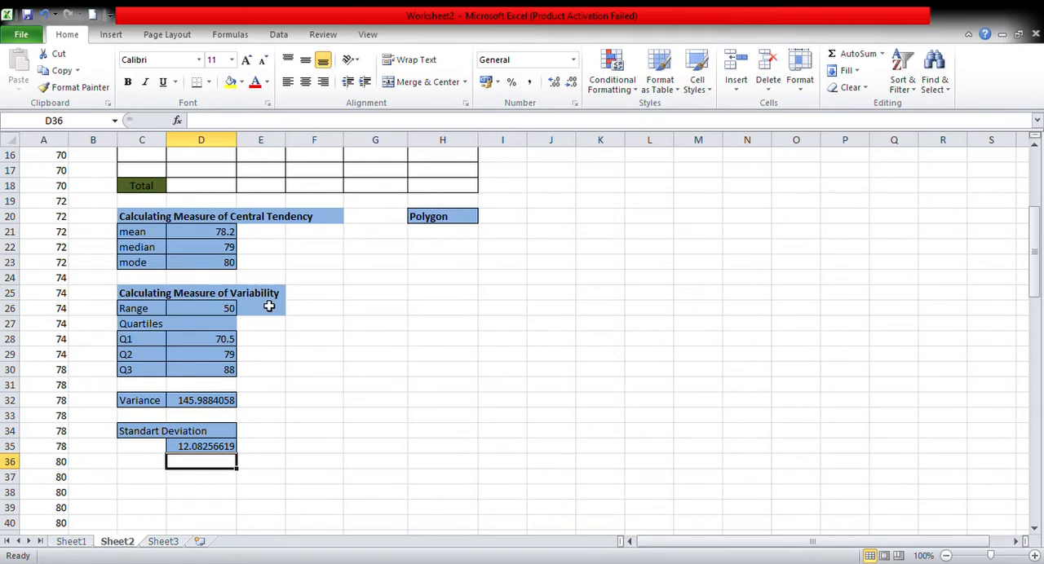
Examine the empty frequency table in C1:H18 and the data values listed in column A.
{"action": "scroll", "coordinate": [284, 415], "scroll_direction": "up", "scroll_amount": 5}
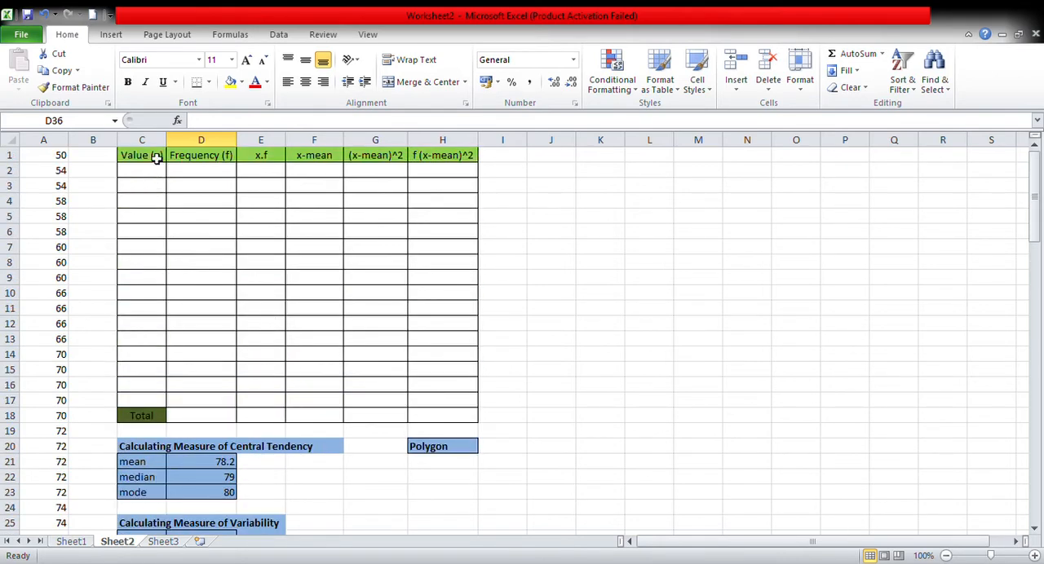
{"action": "left_click_drag", "start_coordinate": [148, 163], "coordinate": [435, 415]}
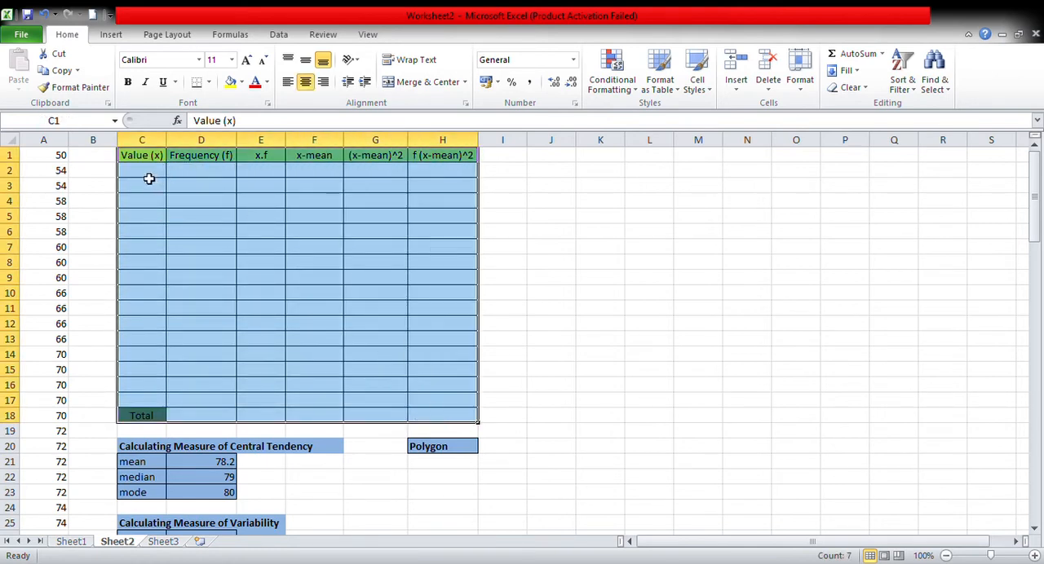
{"action": "left_click", "coordinate": [150, 178]}
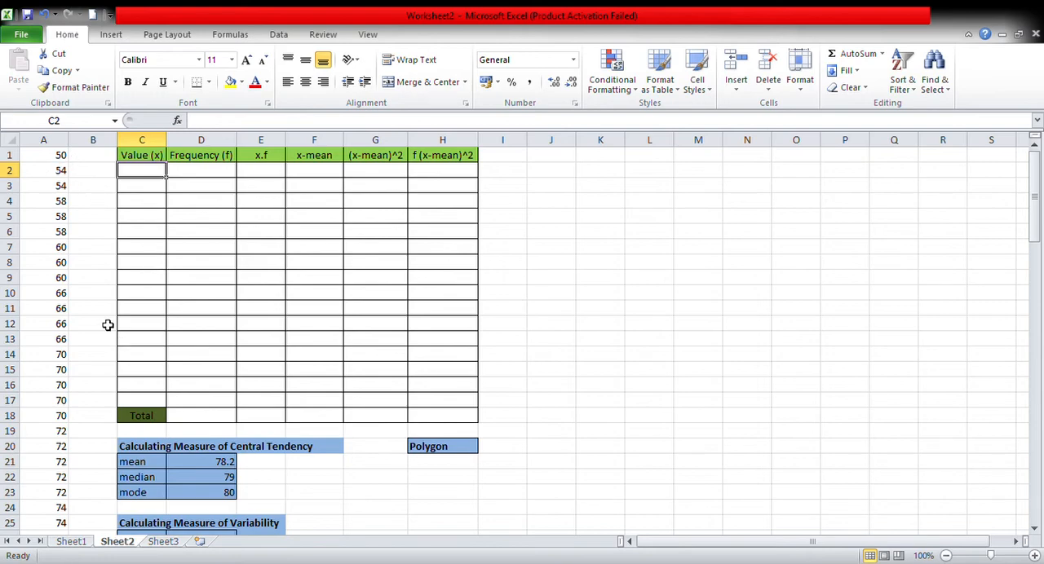
{"action": "scroll", "coordinate": [101, 259], "scroll_direction": "down", "scroll_amount": 12}
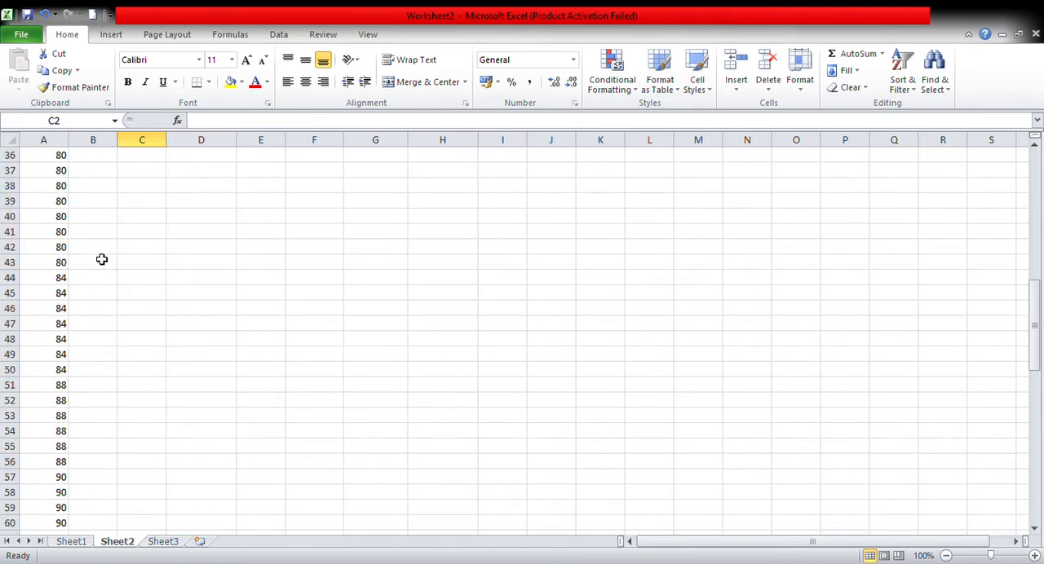
{"action": "scroll", "coordinate": [101, 259], "scroll_direction": "up", "scroll_amount": 8}
{"action": "scroll", "coordinate": [101, 259], "scroll_direction": "up", "scroll_amount": 4}
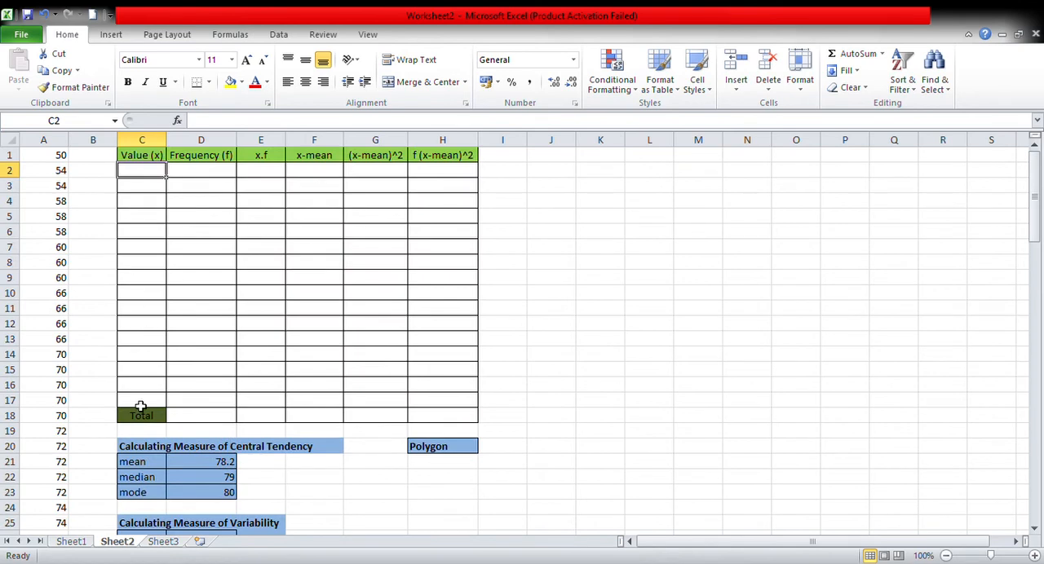
{"action": "left_click", "coordinate": [141, 405]}
{"action": "left_click", "coordinate": [154, 176]}
{"action": "left_click_drag", "start_coordinate": [154, 176], "coordinate": [161, 399]}
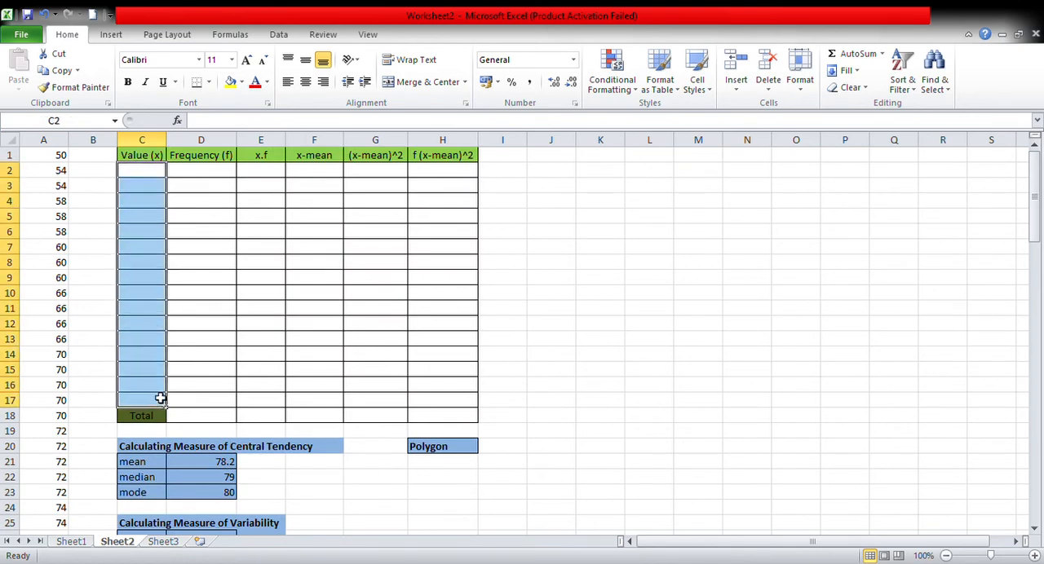
{"action": "left_click", "coordinate": [153, 176]}
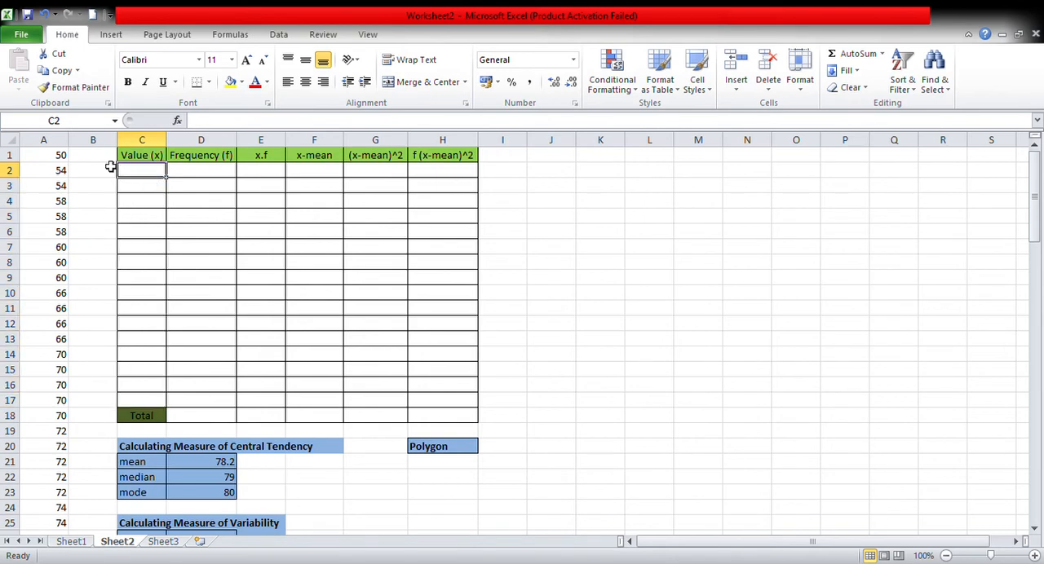
Fill the first row of the frequency table with value 50 in C2 and frequency 1 in D2.
{"action": "left_click", "coordinate": [65, 155]}
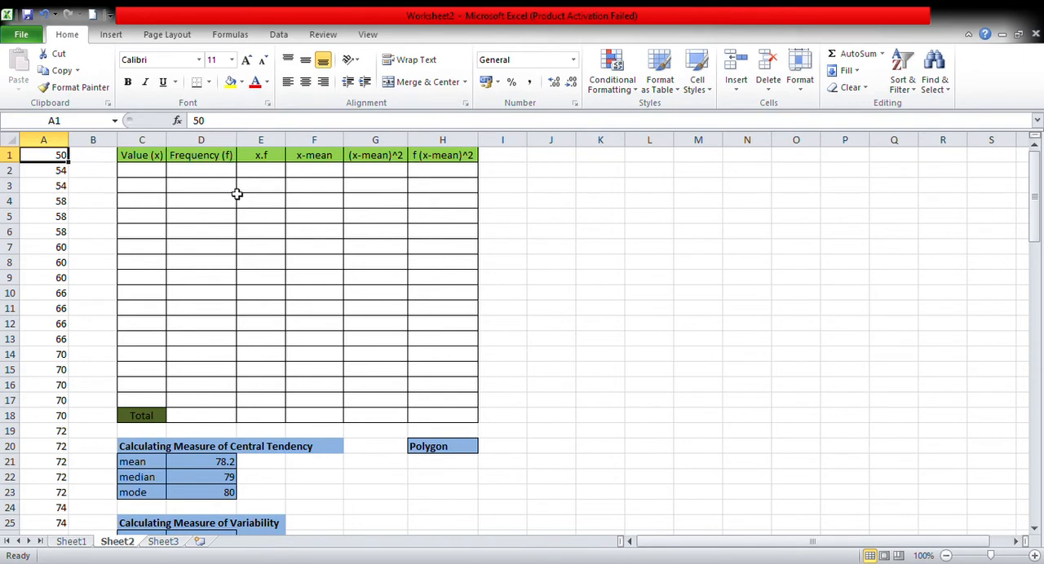
{"action": "left_click", "coordinate": [151, 178]}
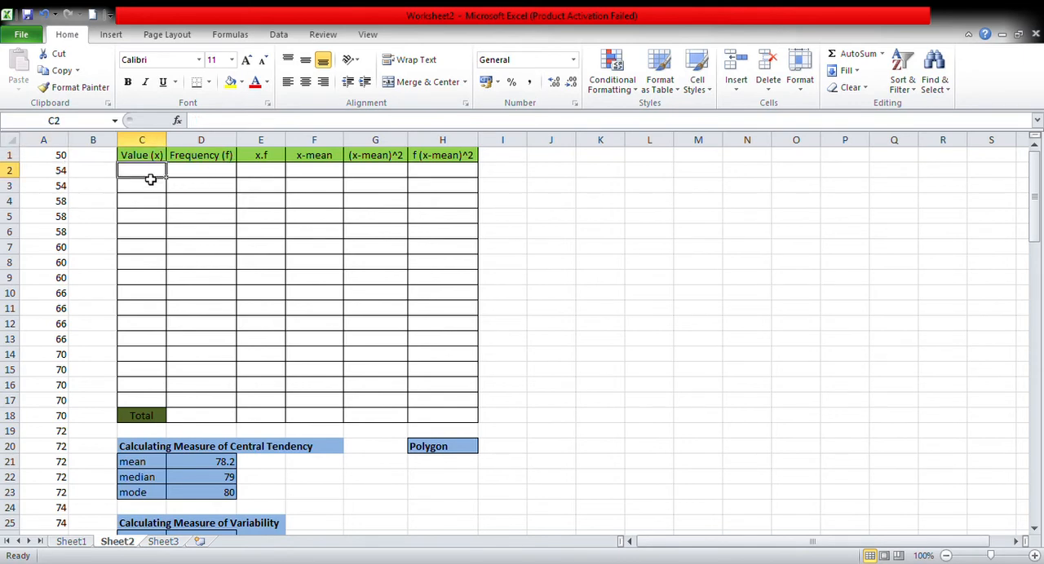
{"action": "type", "text": "50"}
{"action": "key", "text": "Tab"}
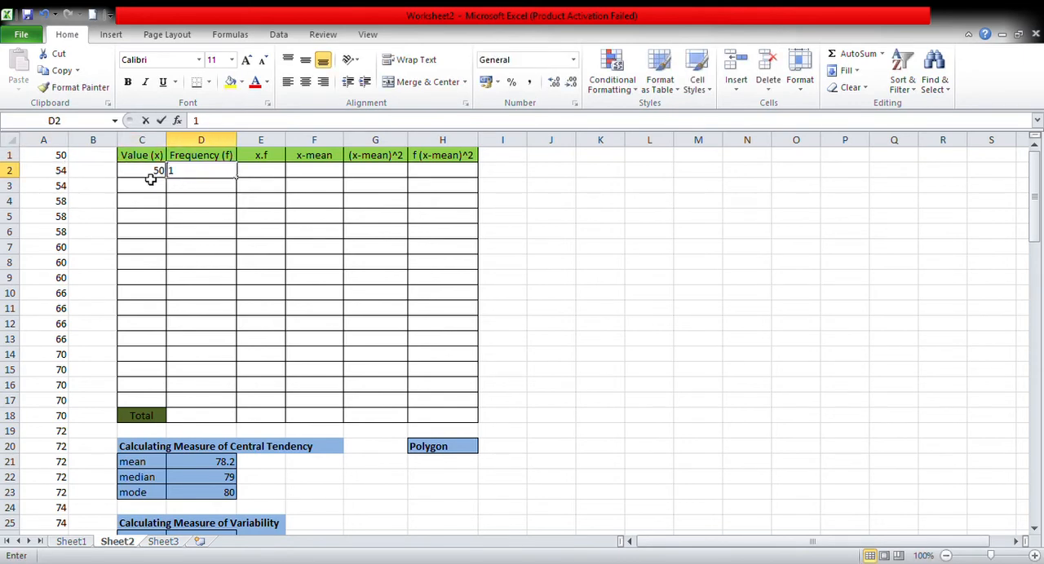
{"action": "type", "text": "1"}
{"action": "key", "text": "Return"}
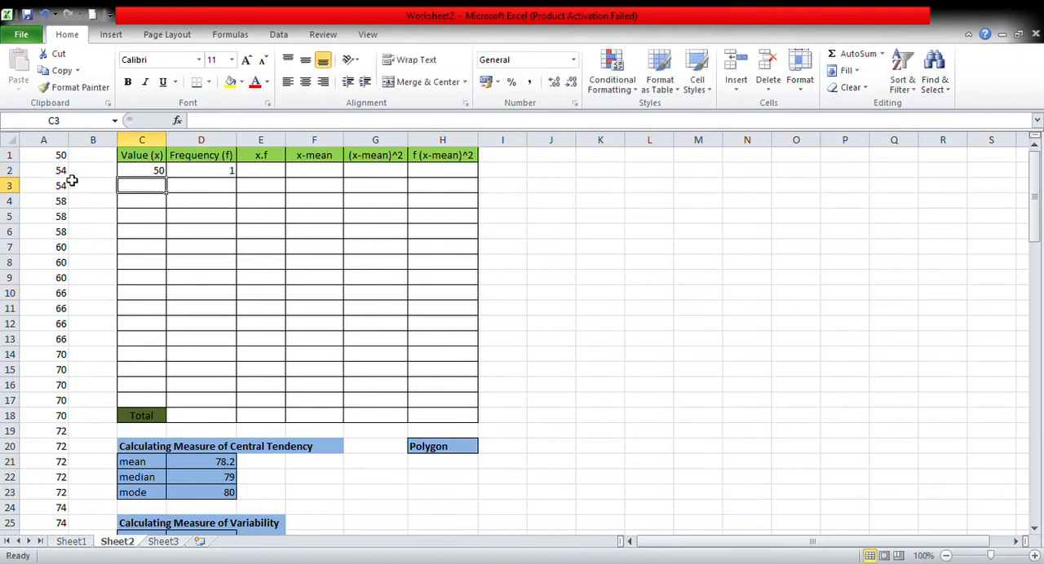
Count the 54 entries in column A, and enter value 54 in C3 with frequency 2 in D3.
{"action": "left_click", "coordinate": [56, 173]}
{"action": "left_click", "coordinate": [60, 191]}
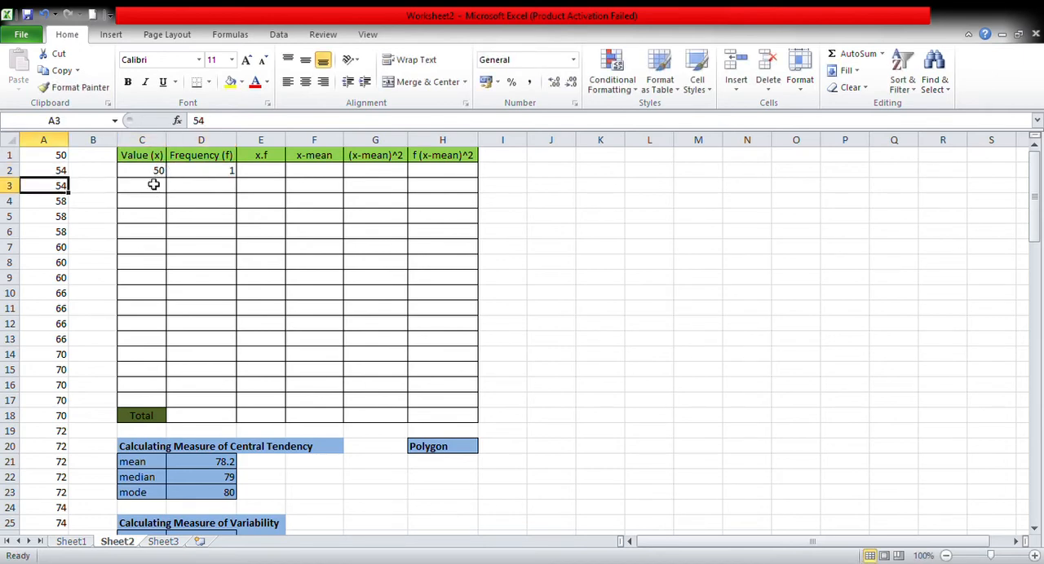
{"action": "left_click", "coordinate": [47, 174]}
{"action": "left_click_drag", "start_coordinate": [47, 179], "coordinate": [50, 193]}
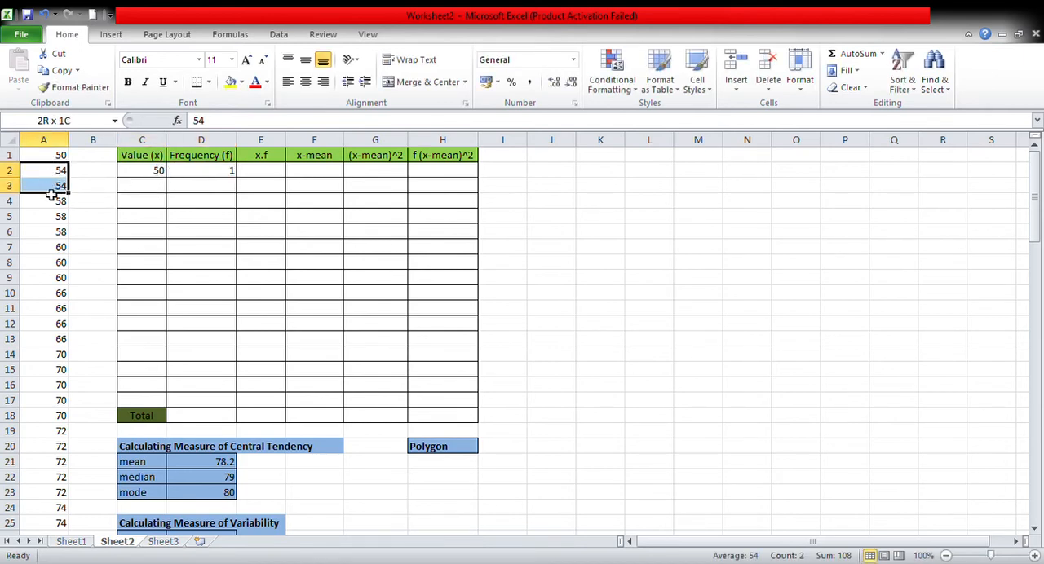
{"action": "left_click", "coordinate": [157, 192]}
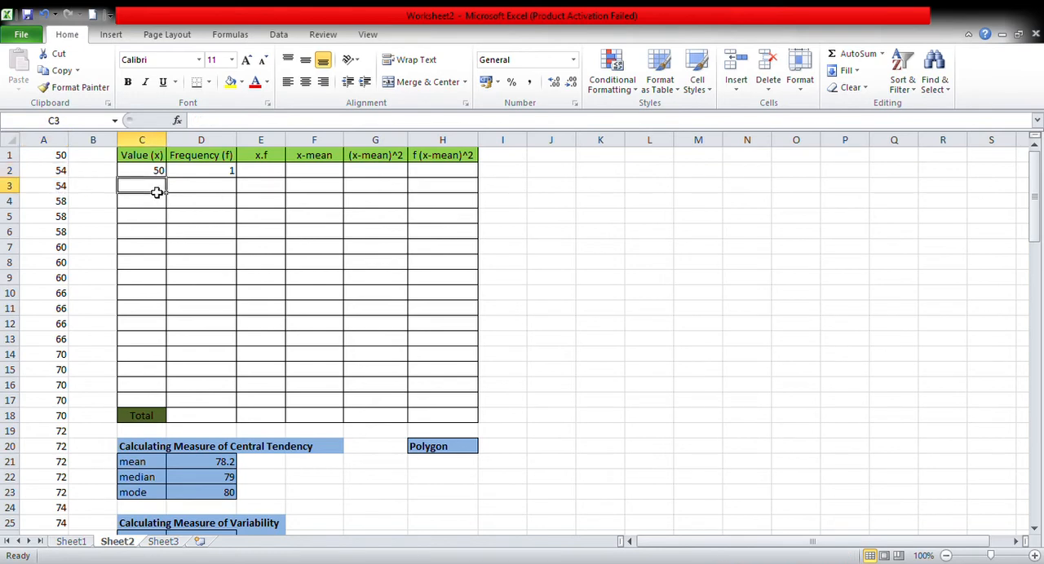
{"action": "type", "text": "54"}
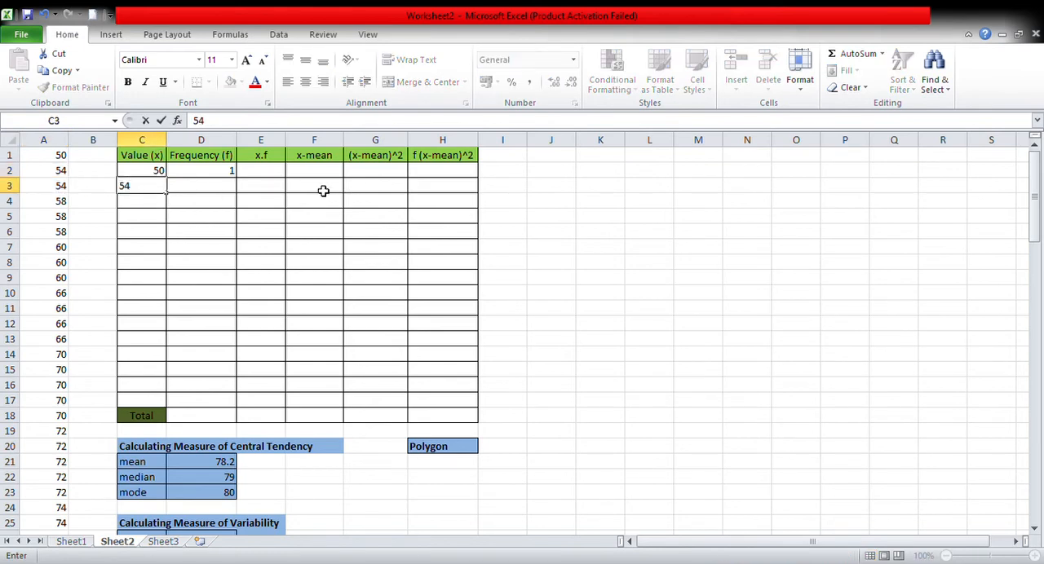
{"action": "left_click", "coordinate": [209, 193]}
{"action": "type", "text": "2"}
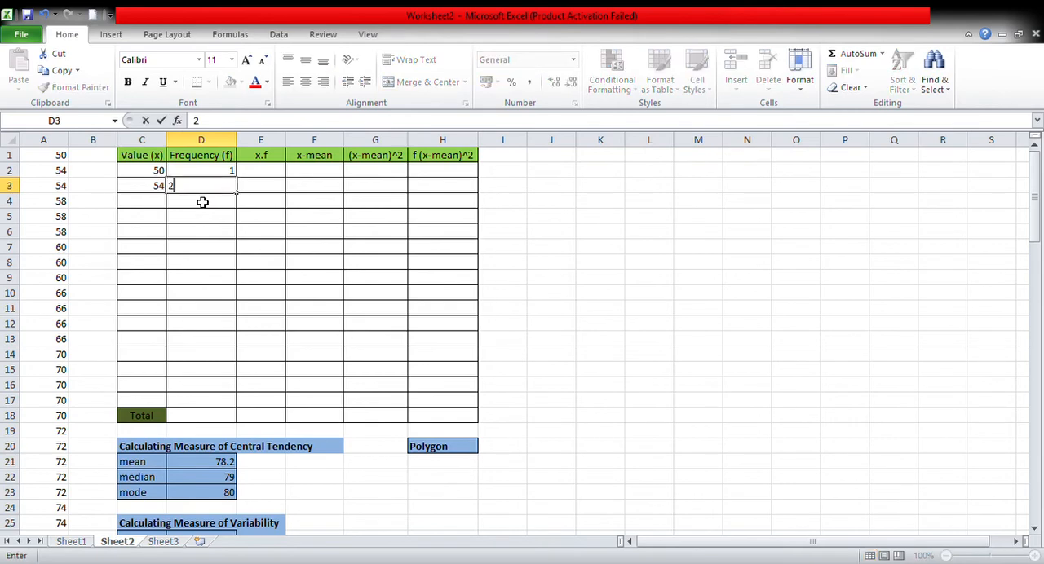
Enter value 58 in C4, count its entries in A4:A6, and set its frequency in D4 to 3.
{"action": "left_click", "coordinate": [156, 204]}
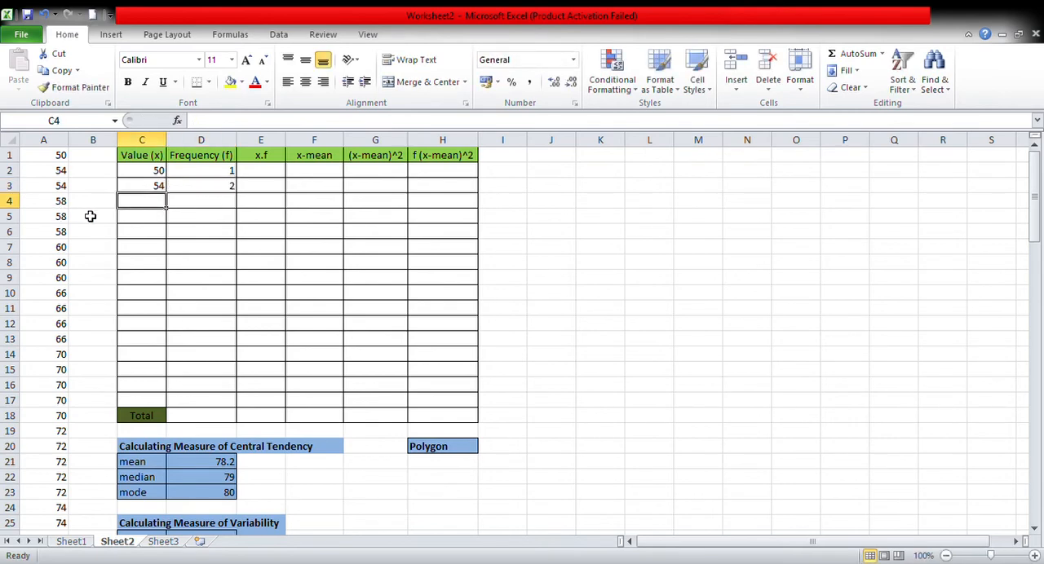
{"action": "type", "text": "58"}
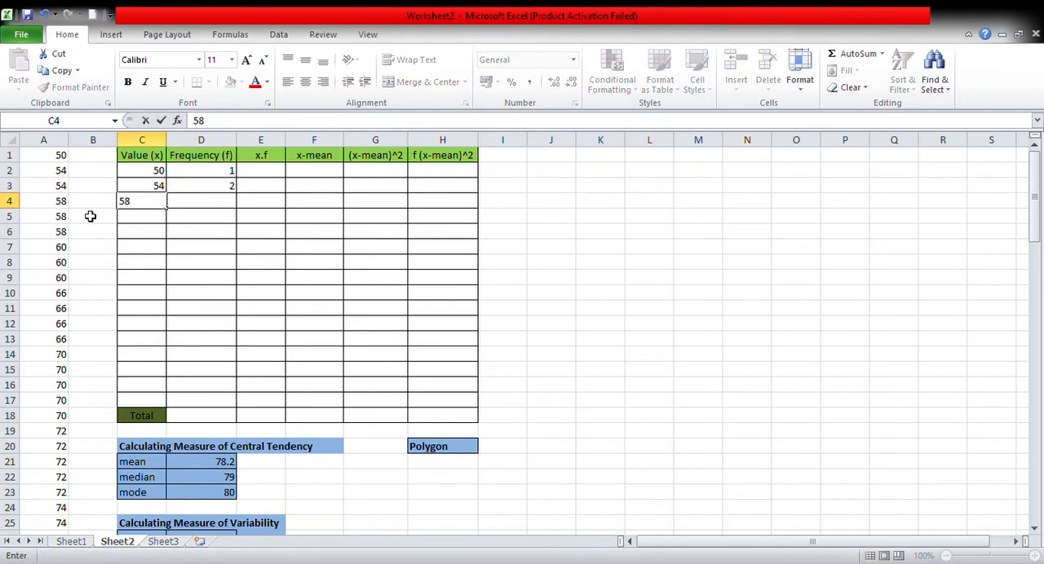
{"action": "left_click_drag", "start_coordinate": [46, 203], "coordinate": [50, 233]}
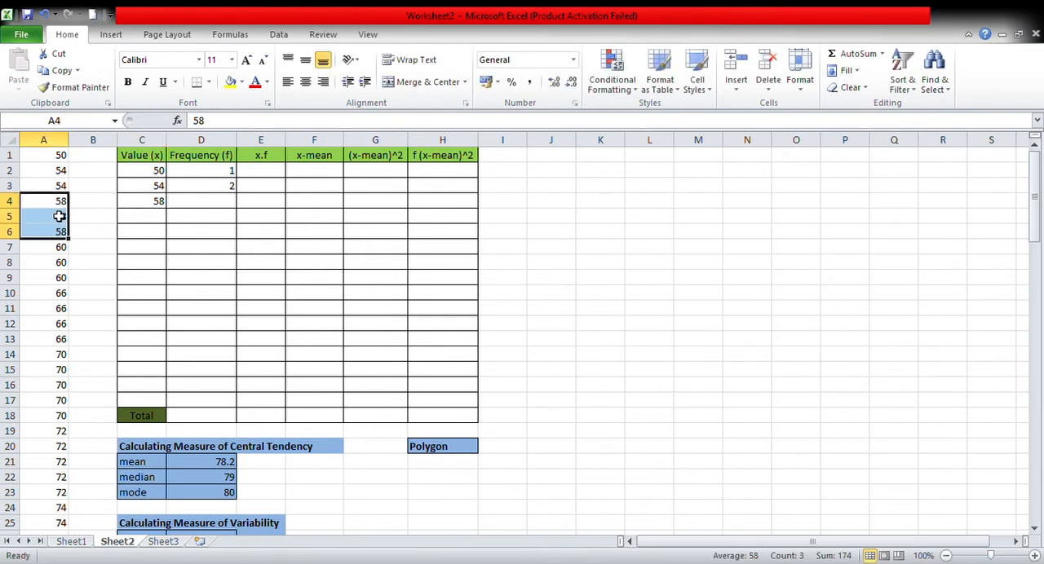
{"action": "left_click", "coordinate": [209, 208]}
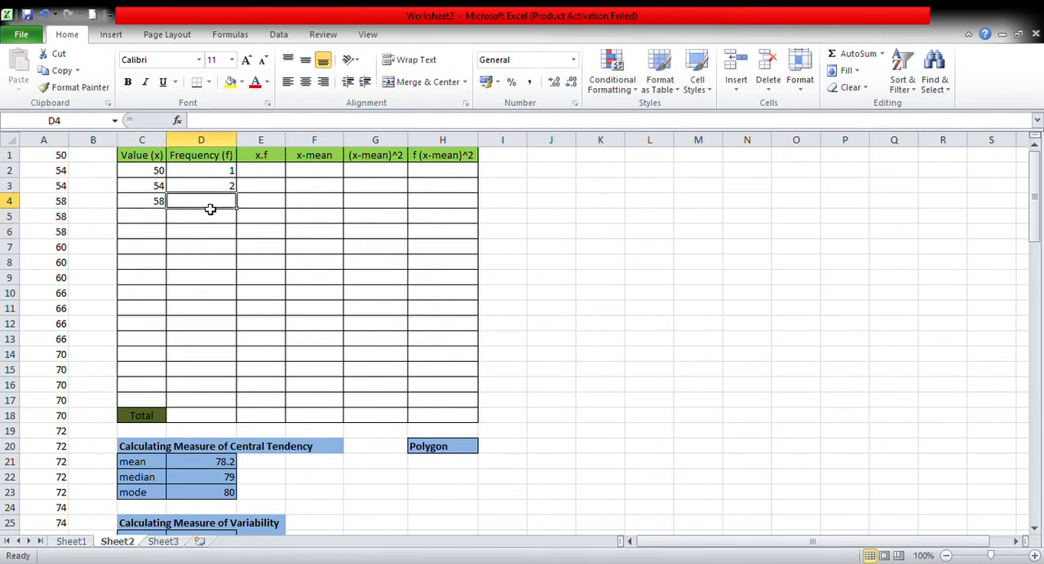
{"action": "type", "text": "3"}
{"action": "left_click", "coordinate": [157, 217]}
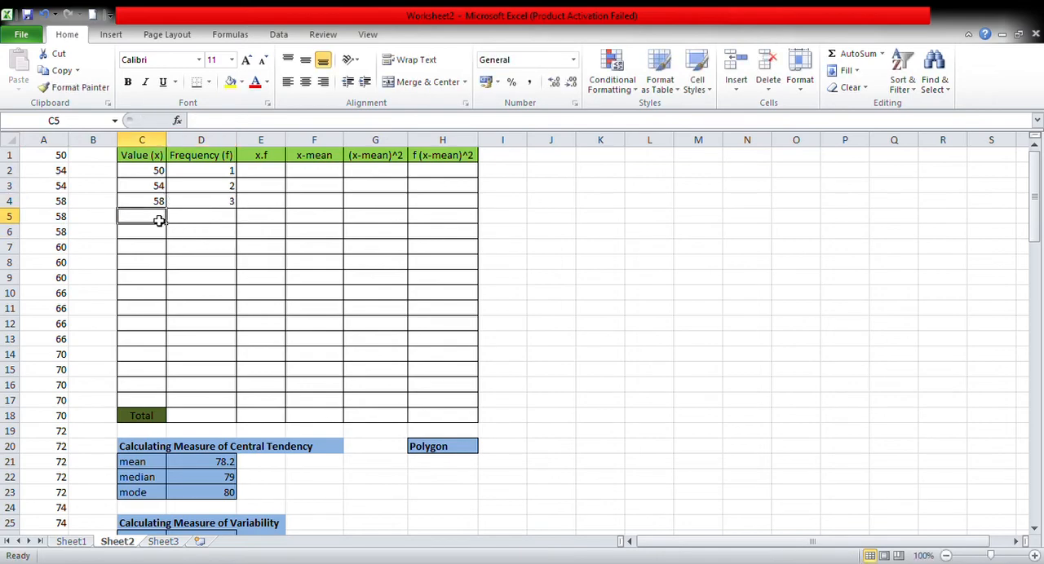
Check the last value in column A, and fill row 17 of the frequency table with value 100 and frequency 2.
{"action": "scroll", "coordinate": [66, 262], "scroll_direction": "down", "scroll_amount": 20}
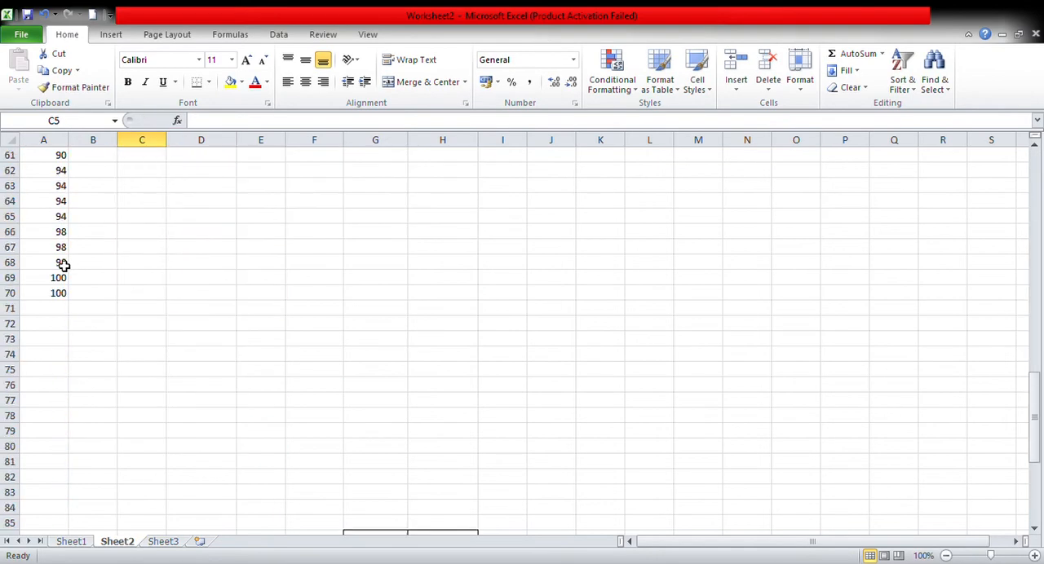
{"action": "left_click", "coordinate": [63, 295]}
{"action": "scroll", "coordinate": [243, 277], "scroll_direction": "up", "scroll_amount": 20}
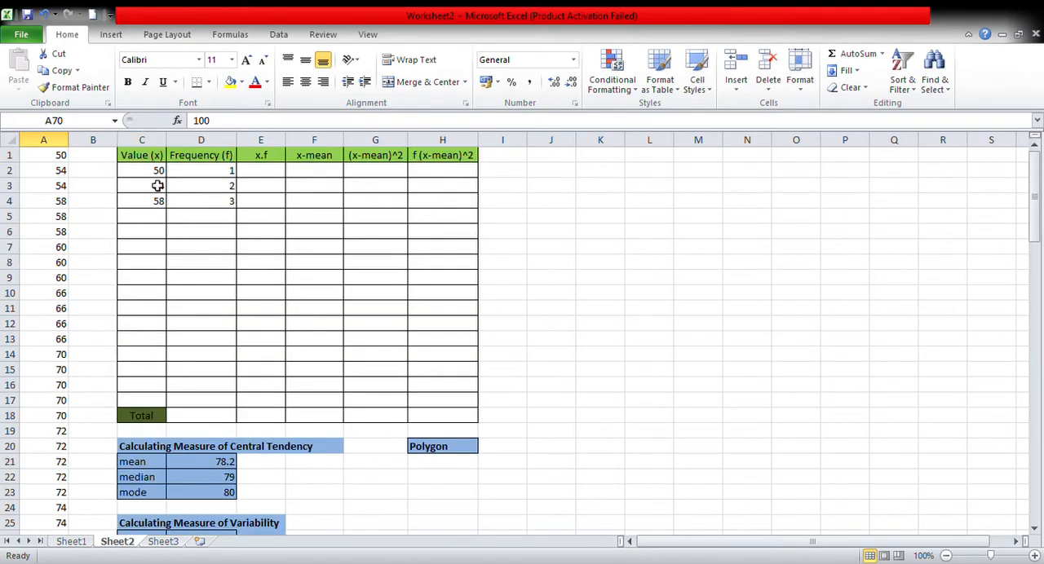
{"action": "left_click", "coordinate": [148, 403]}
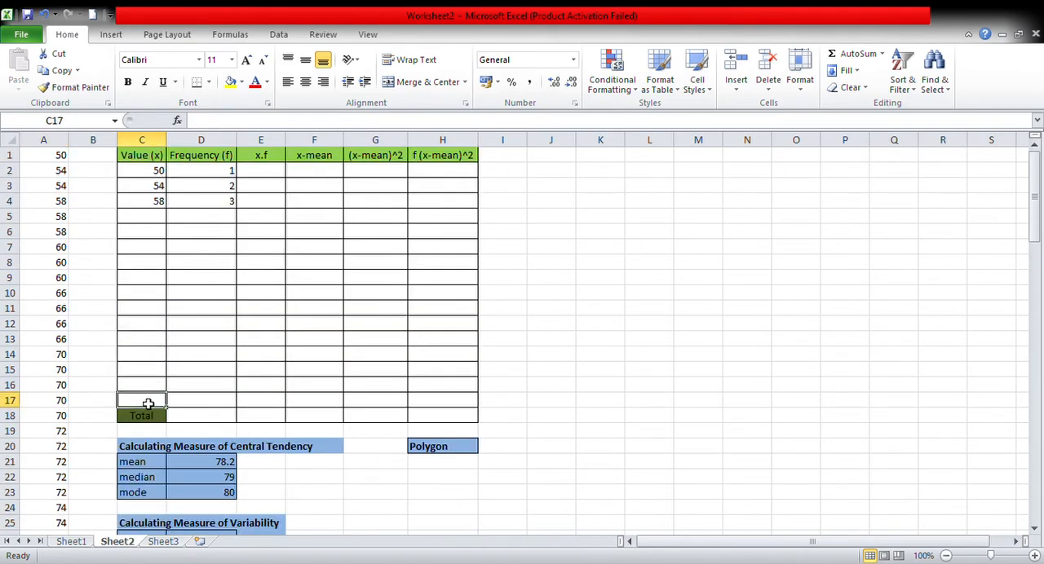
{"action": "type", "text": "100"}
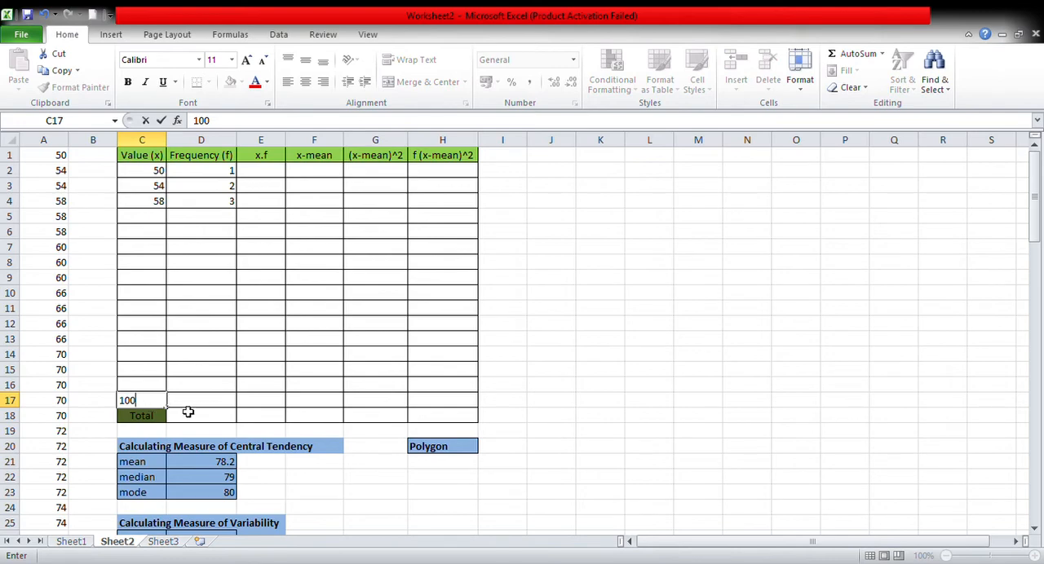
{"action": "key", "text": "Tab"}
{"action": "type", "text": "2"}
Copy the prepared values and frequencies from G86:H101 into C2:D17 of the frequency table.
{"action": "scroll", "coordinate": [302, 374], "scroll_direction": "down", "scroll_amount": 3}
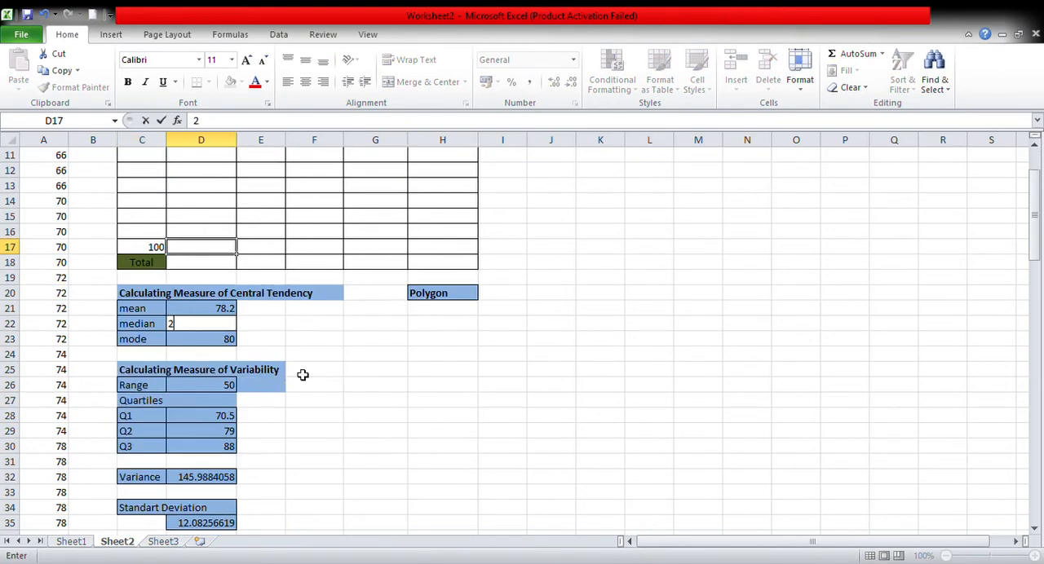
{"action": "scroll", "coordinate": [302, 374], "scroll_direction": "down", "scroll_amount": 20}
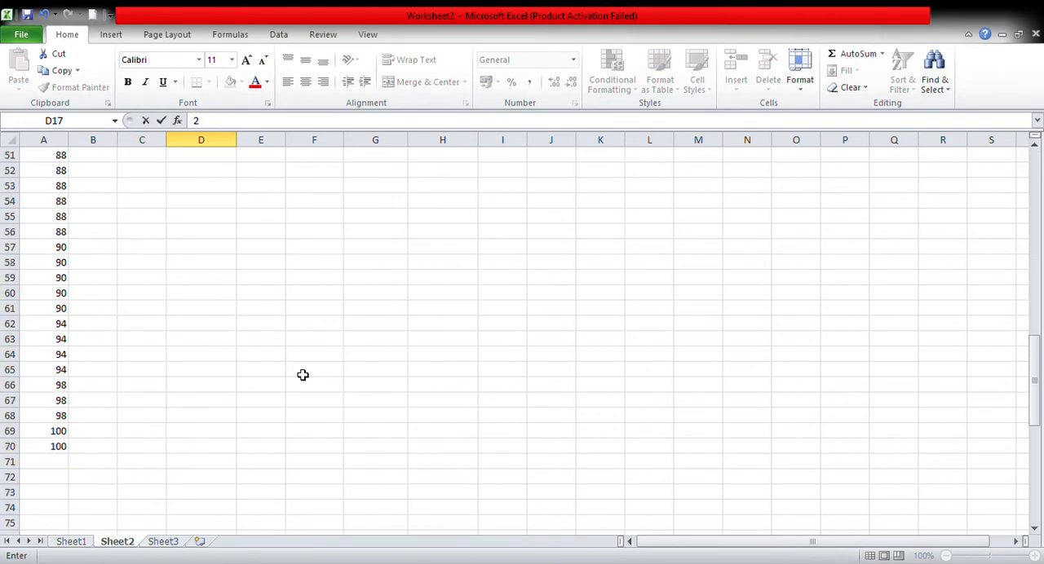
{"action": "left_click", "coordinate": [545, 313]}
{"action": "scroll", "coordinate": [418, 318], "scroll_direction": "down", "scroll_amount": 2}
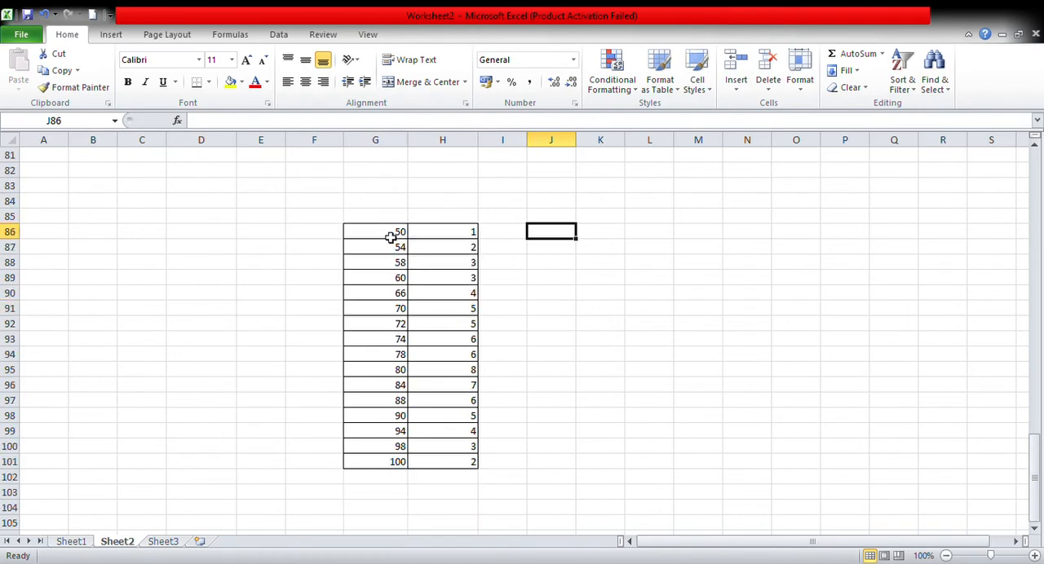
{"action": "left_click_drag", "start_coordinate": [391, 237], "coordinate": [472, 455]}
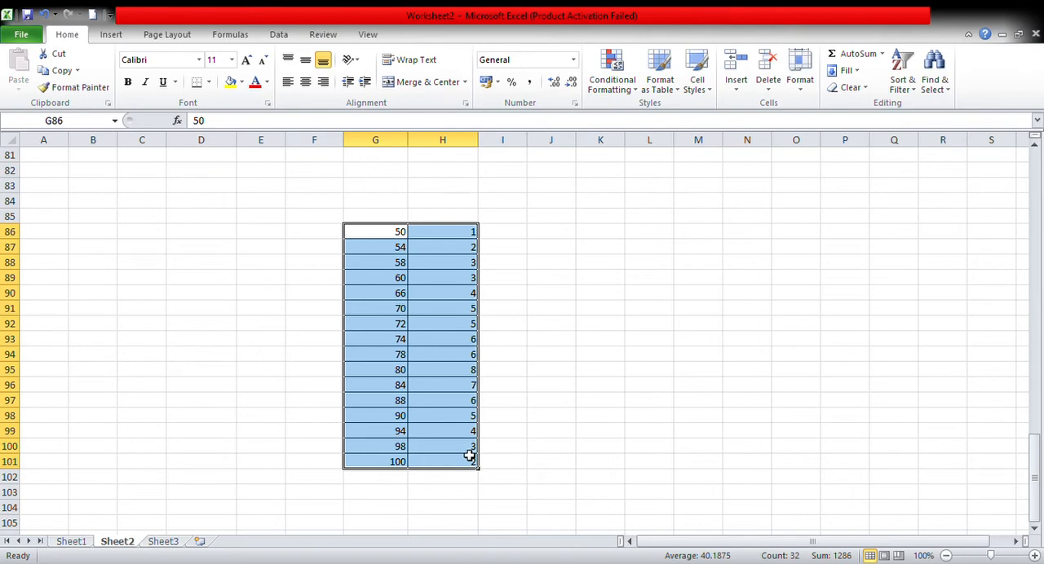
{"action": "key", "text": "ctrl+c"}
{"action": "scroll", "coordinate": [407, 343], "scroll_direction": "up", "scroll_amount": 20}
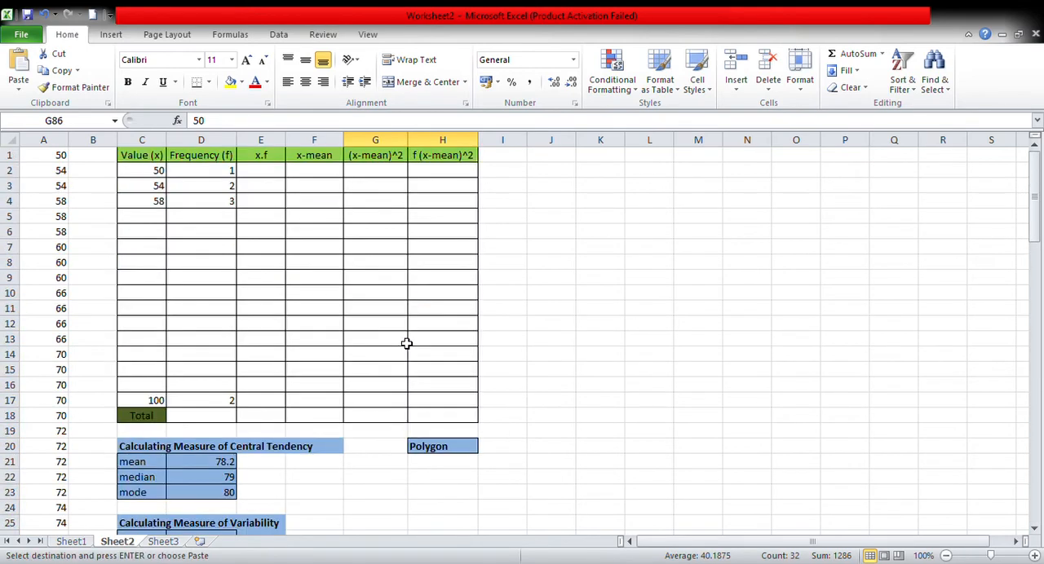
{"action": "left_click_drag", "start_coordinate": [145, 174], "coordinate": [235, 403]}
{"action": "key", "text": "ctrl+v"}
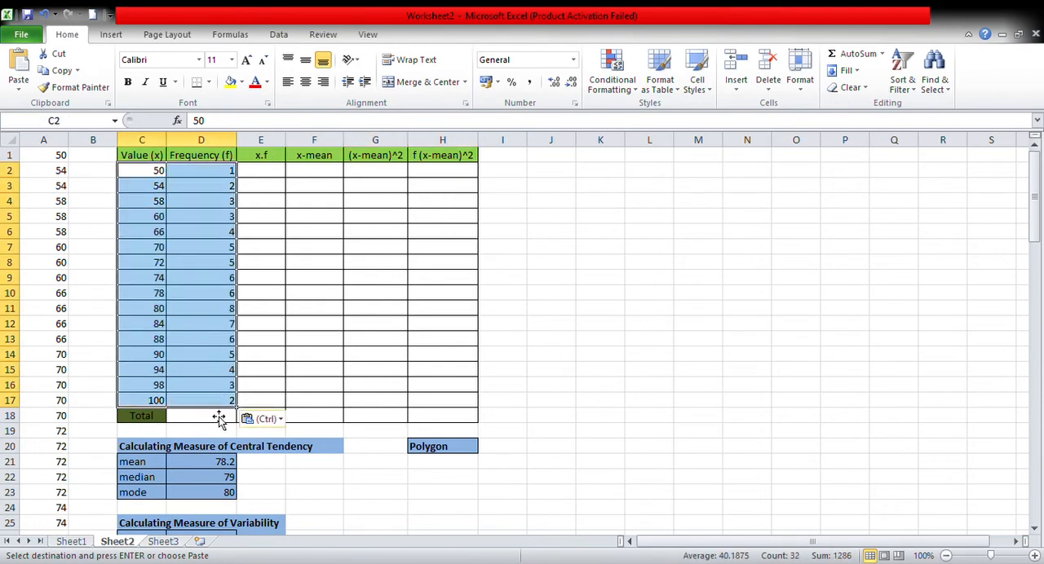
Total the frequencies in D18 by summing D2:D17.
{"action": "left_click", "coordinate": [219, 419]}
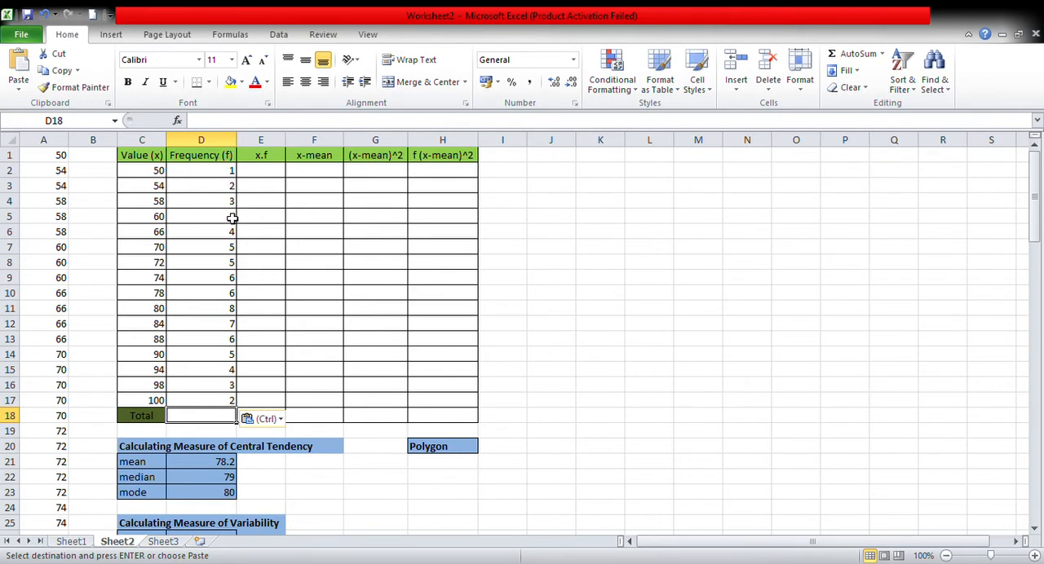
{"action": "type", "text": "="}
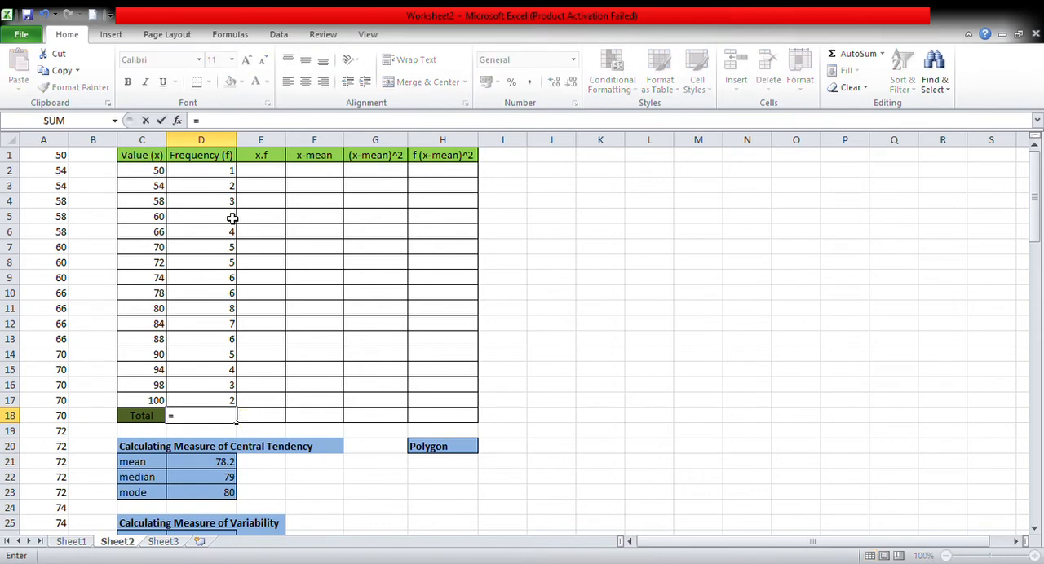
{"action": "type", "text": "sum"}
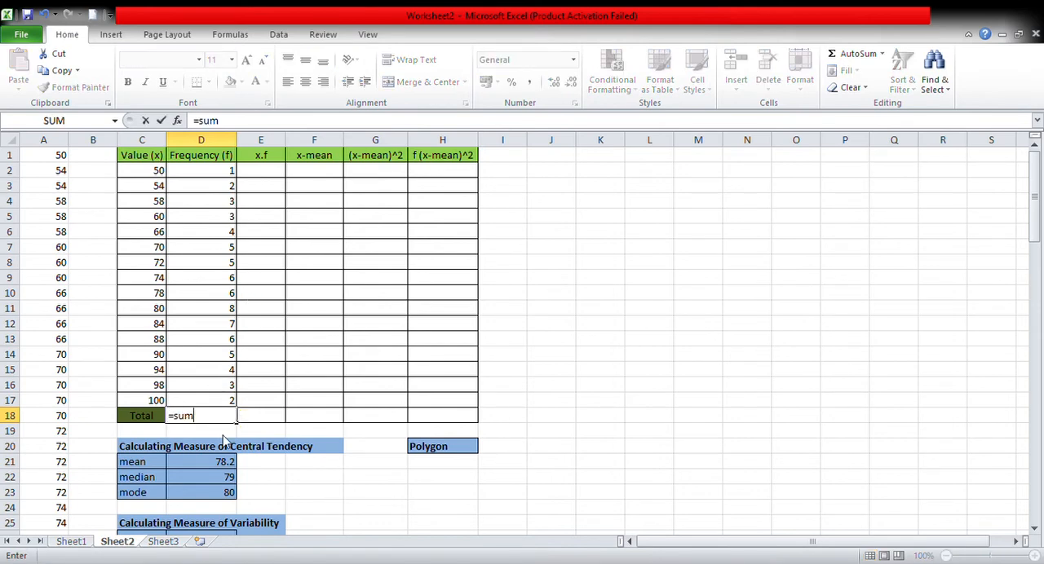
{"action": "key", "text": "Tab"}
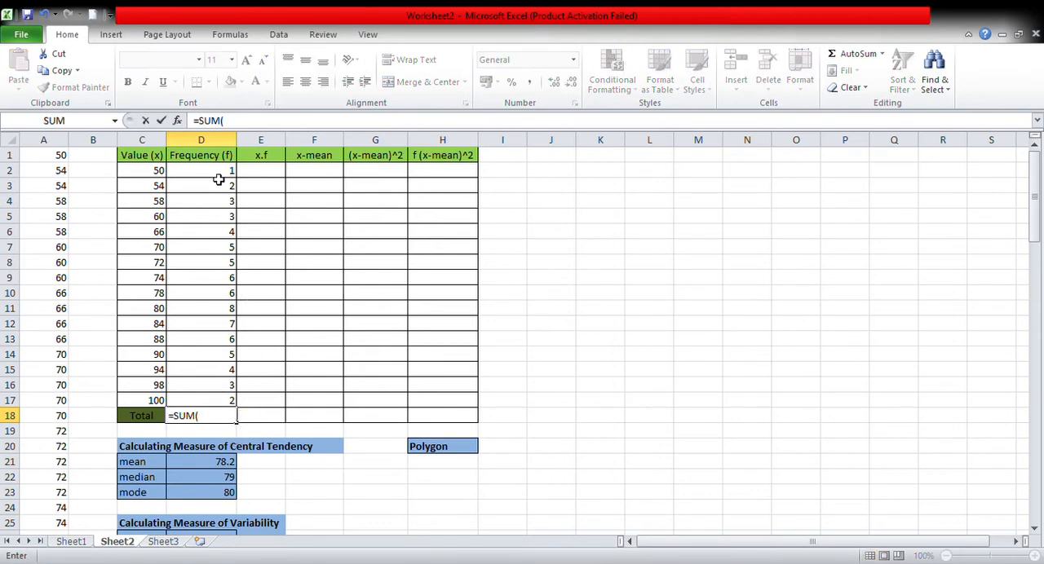
{"action": "left_click_drag", "start_coordinate": [218, 175], "coordinate": [211, 405]}
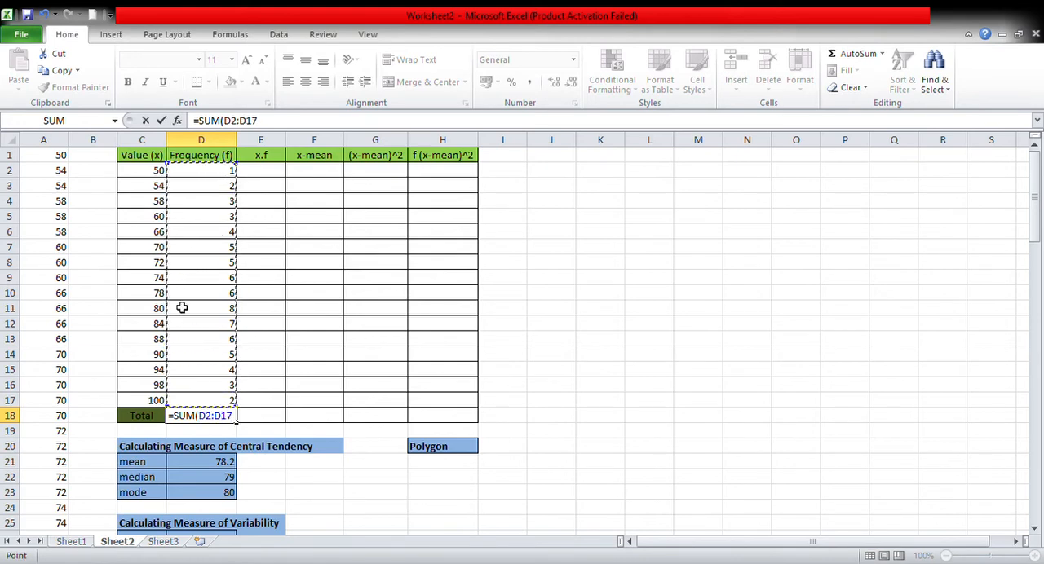
{"action": "key", "text": "Return"}
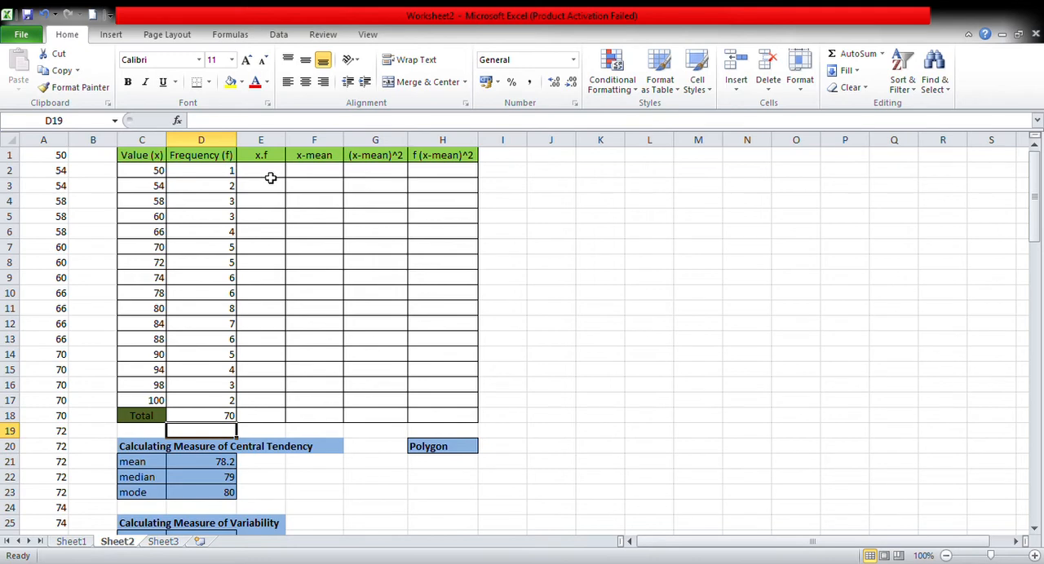
Calculate x.f in E2 with the formula =C2*D2, and fill it down through E17.
{"action": "left_click", "coordinate": [270, 177]}
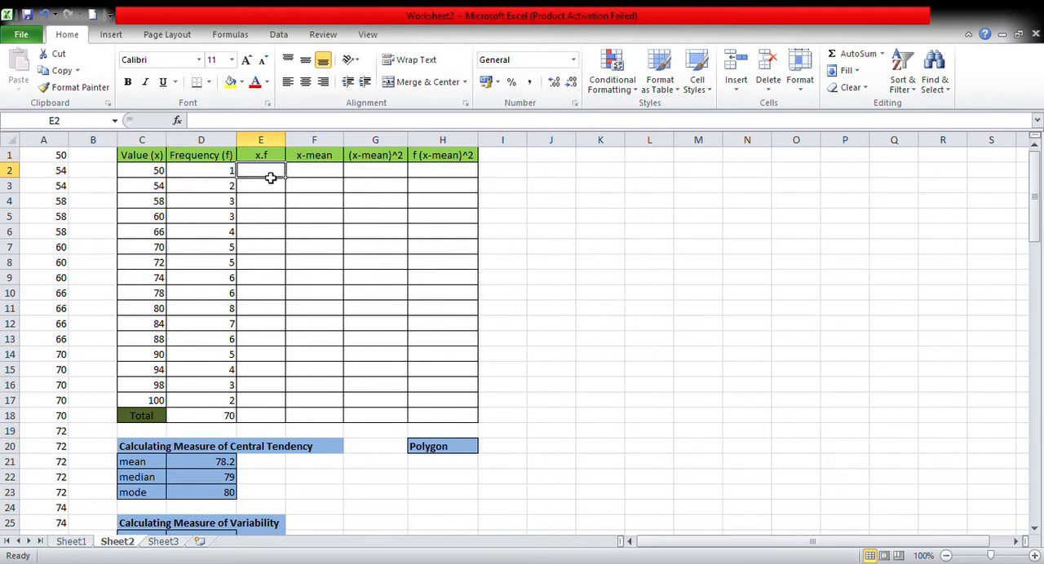
{"action": "type", "text": "="}
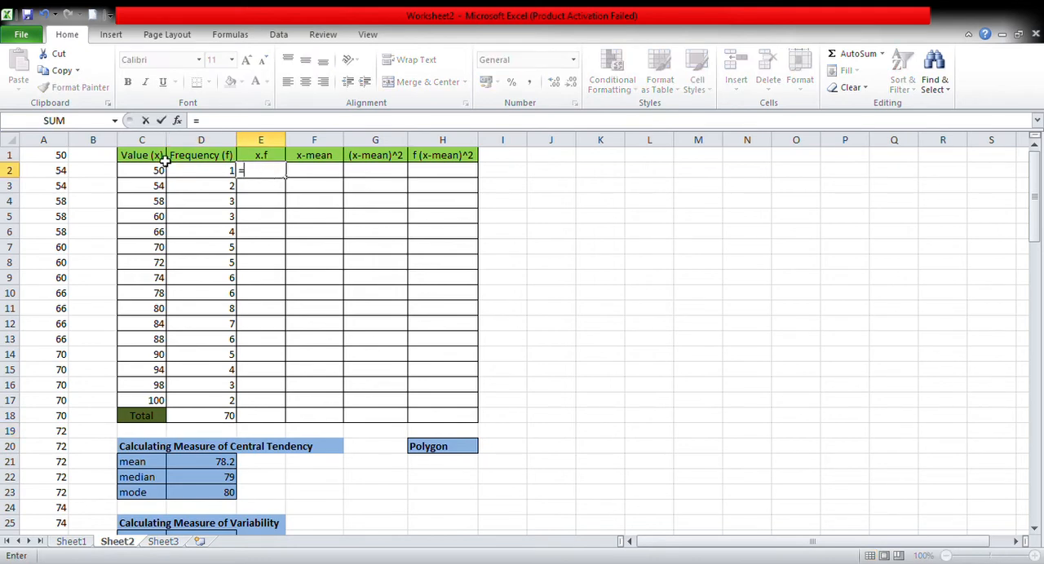
{"action": "left_click", "coordinate": [153, 177]}
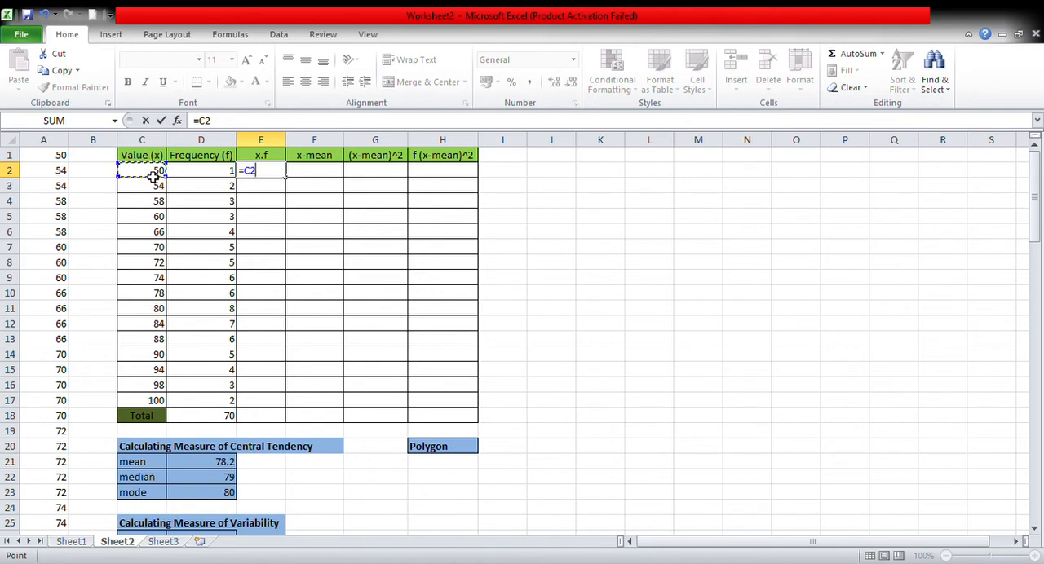
{"action": "type", "text": "*"}
{"action": "left_click", "coordinate": [202, 178]}
{"action": "key", "text": "Return"}
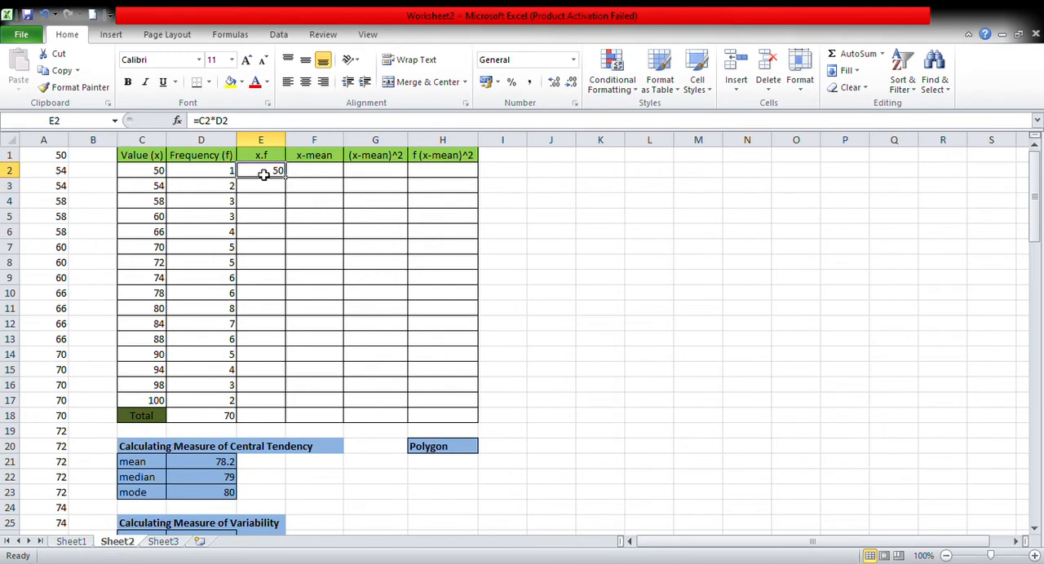
{"action": "left_click", "coordinate": [60, 71]}
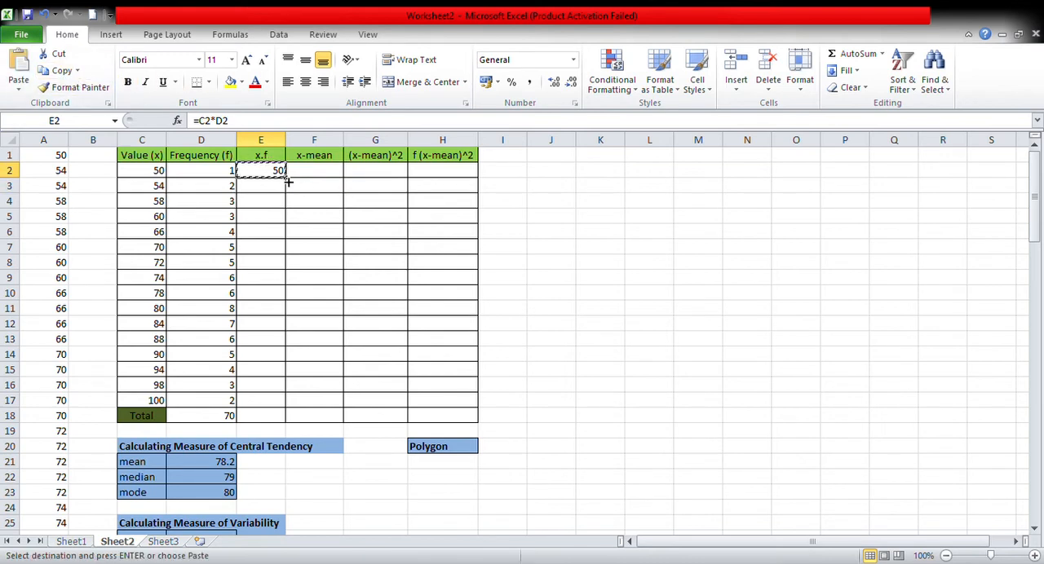
{"action": "left_click_drag", "start_coordinate": [288, 183], "coordinate": [287, 416]}
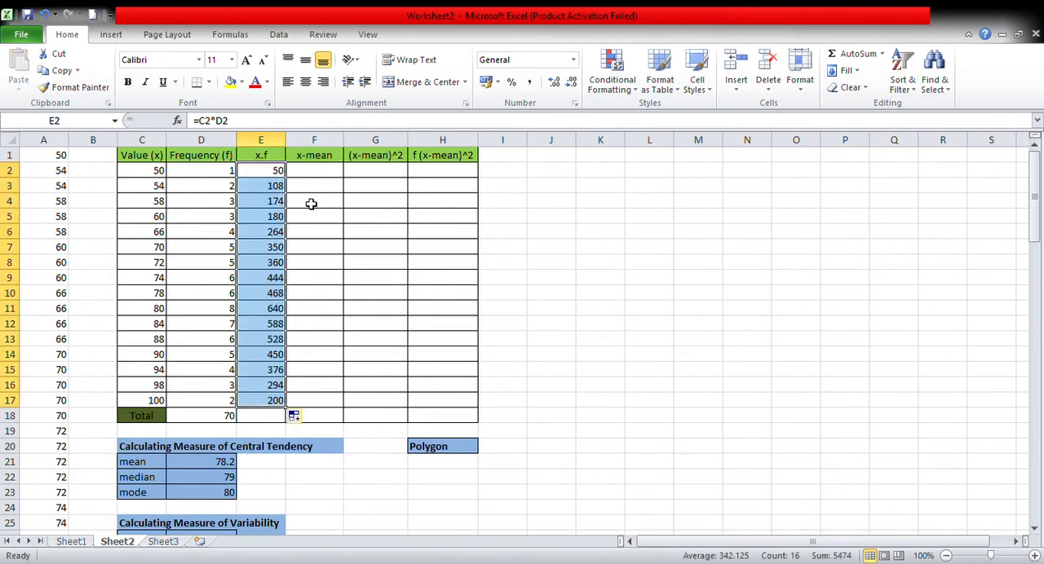
Total the x.f column in E18 by summing E2:E17.
{"action": "left_click", "coordinate": [278, 423]}
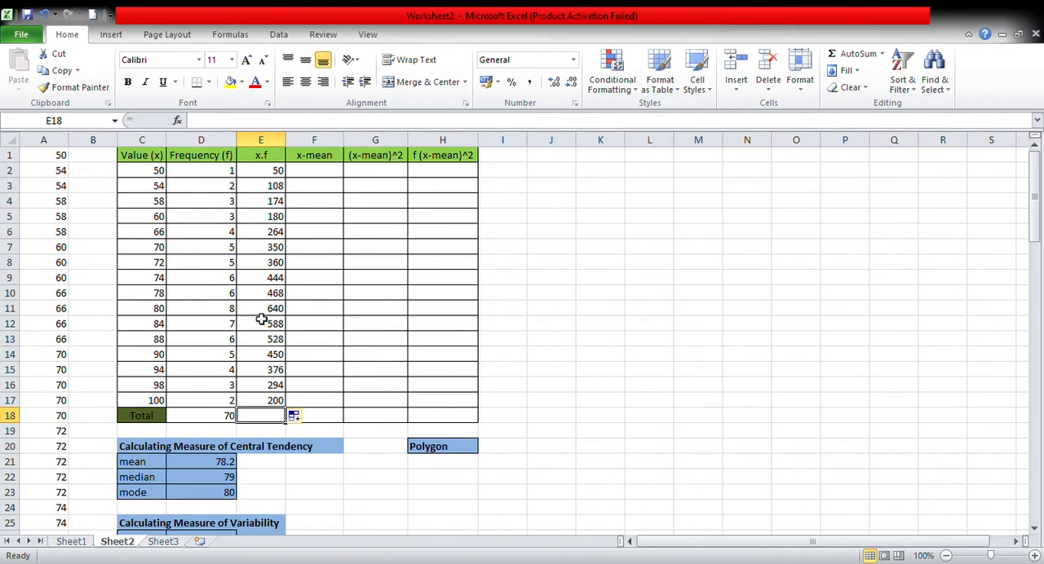
{"action": "type", "text": "="}
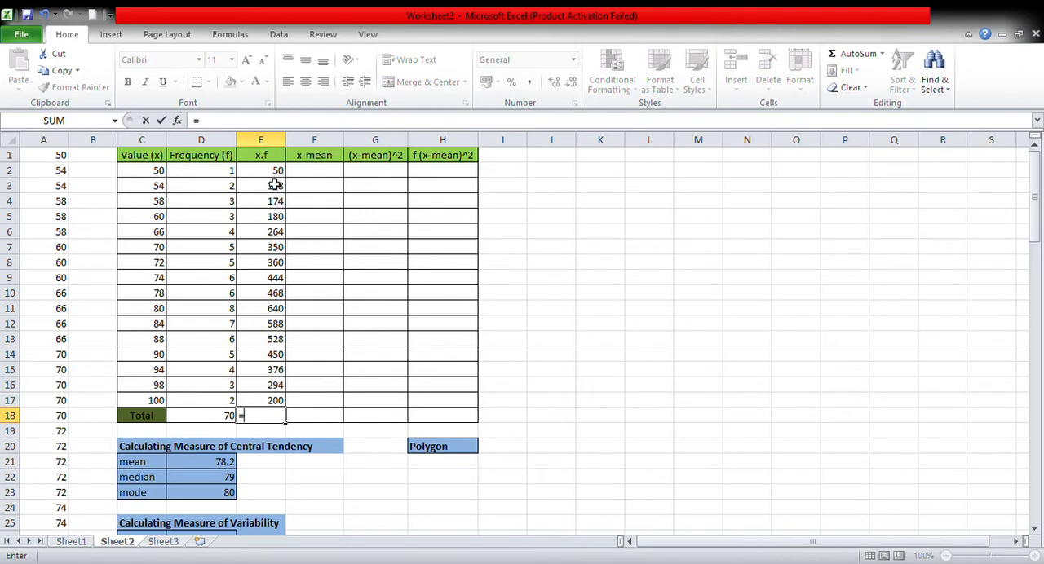
{"action": "type", "text": "sum("}
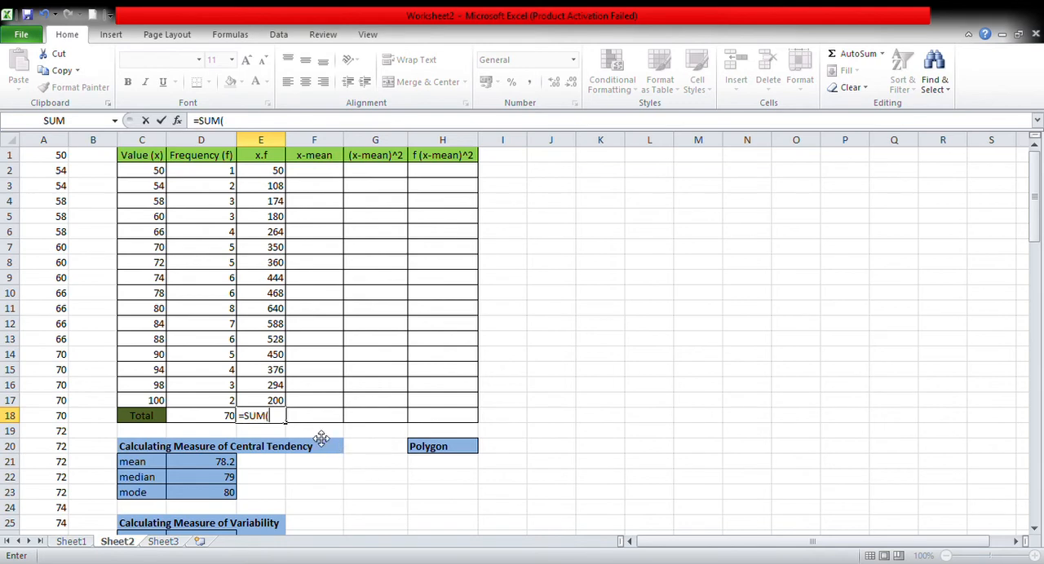
{"action": "left_click_drag", "start_coordinate": [276, 165], "coordinate": [285, 409]}
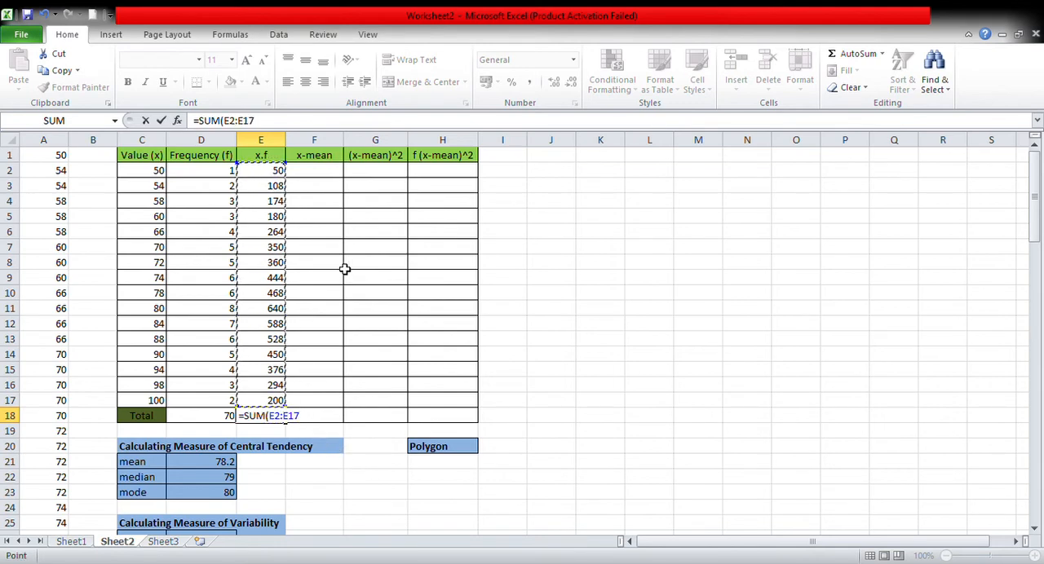
{"action": "key", "text": "Return"}
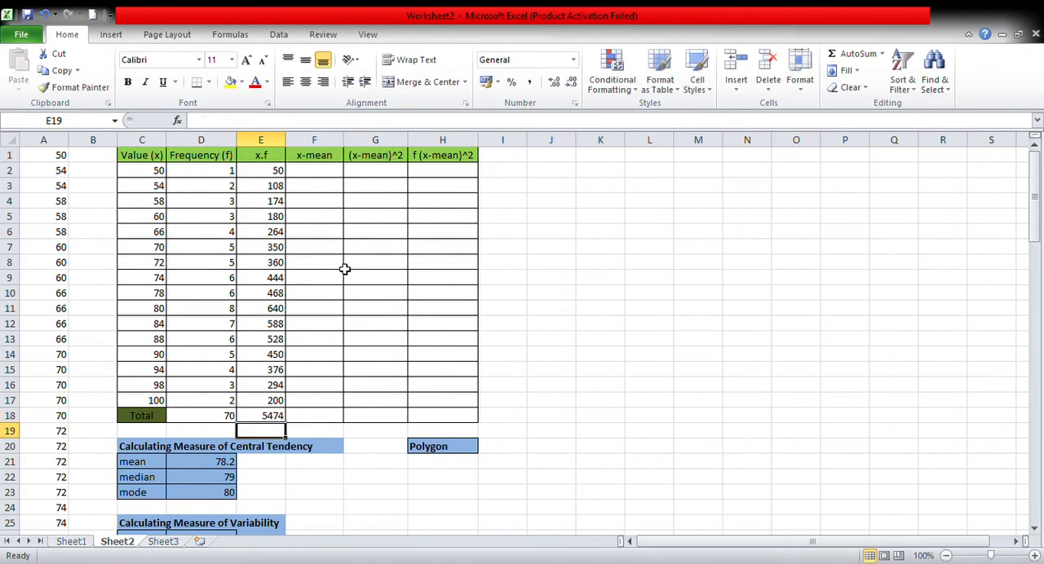
Calculate x-mean in F2 with the formula =C2-D21, subtracting the mean from the first value.
{"action": "left_click", "coordinate": [319, 173]}
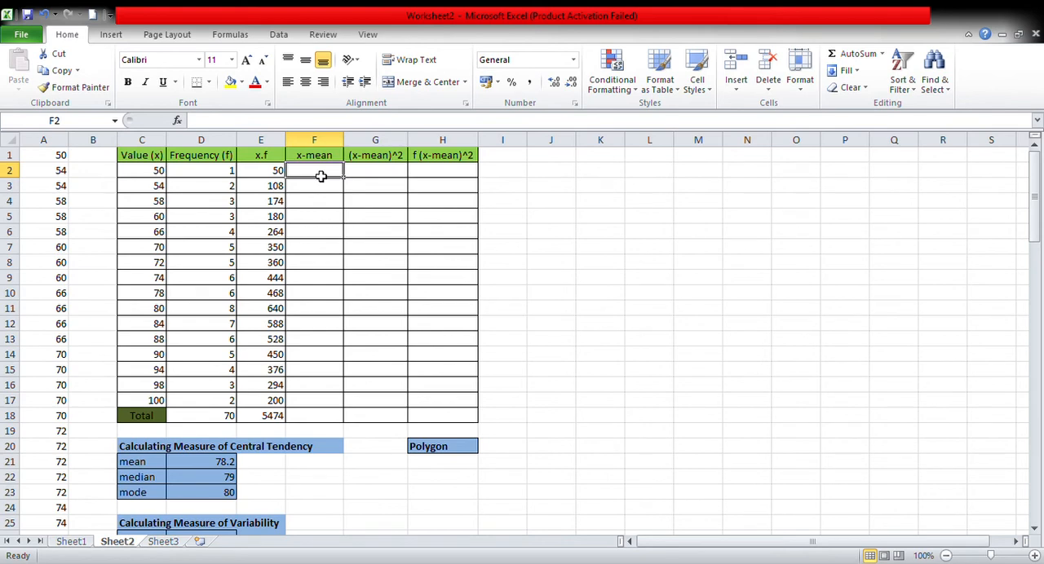
{"action": "type", "text": "="}
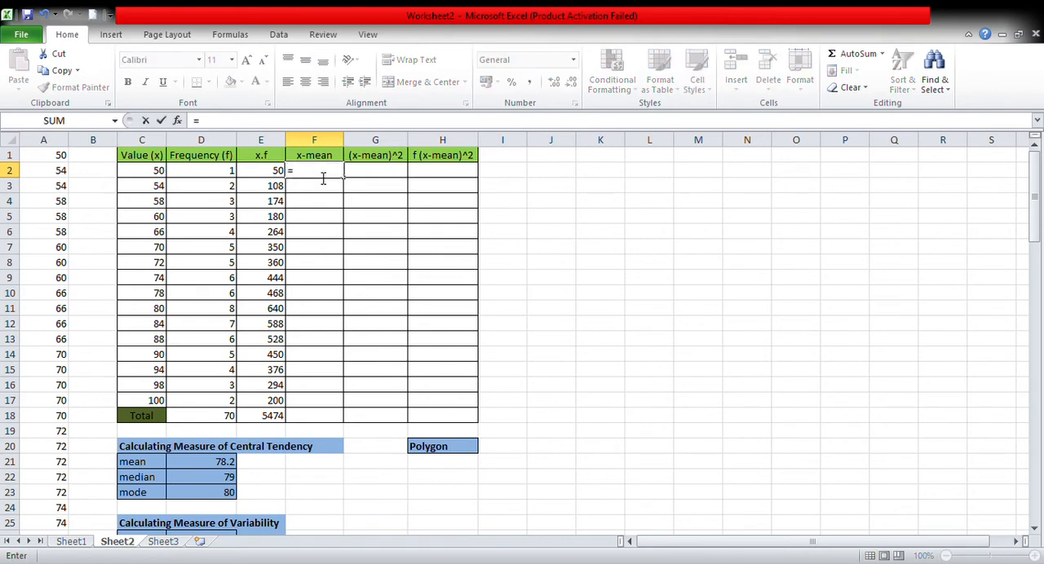
{"action": "left_click", "coordinate": [157, 174]}
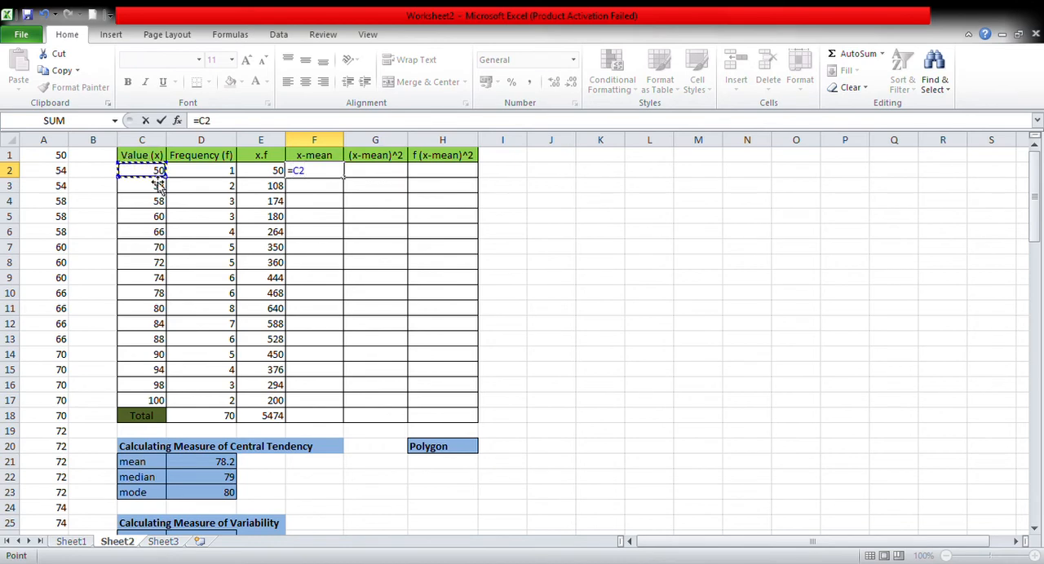
{"action": "type", "text": "-"}
{"action": "left_click", "coordinate": [211, 467]}
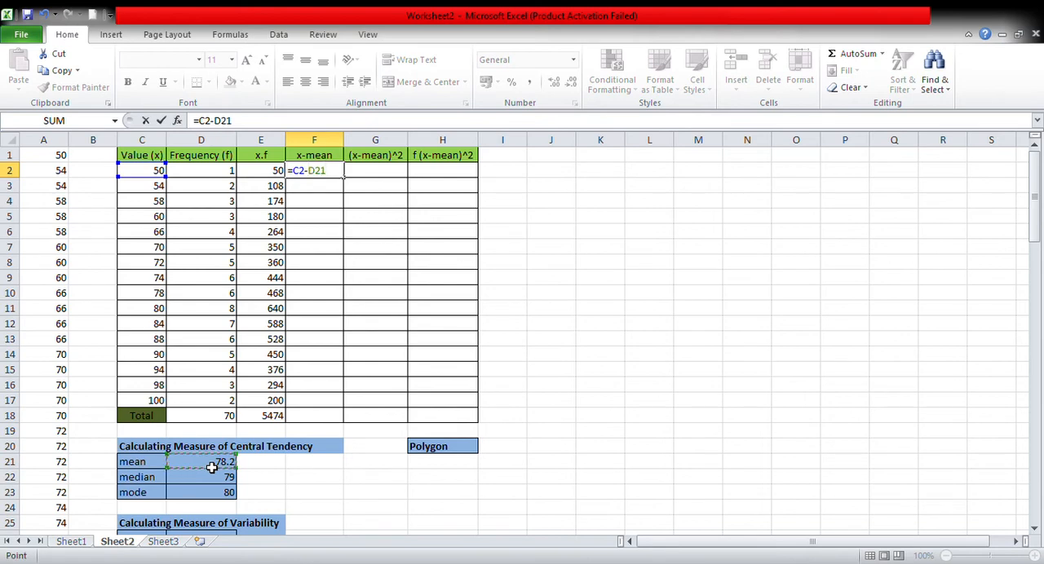
{"action": "key", "text": "Return"}
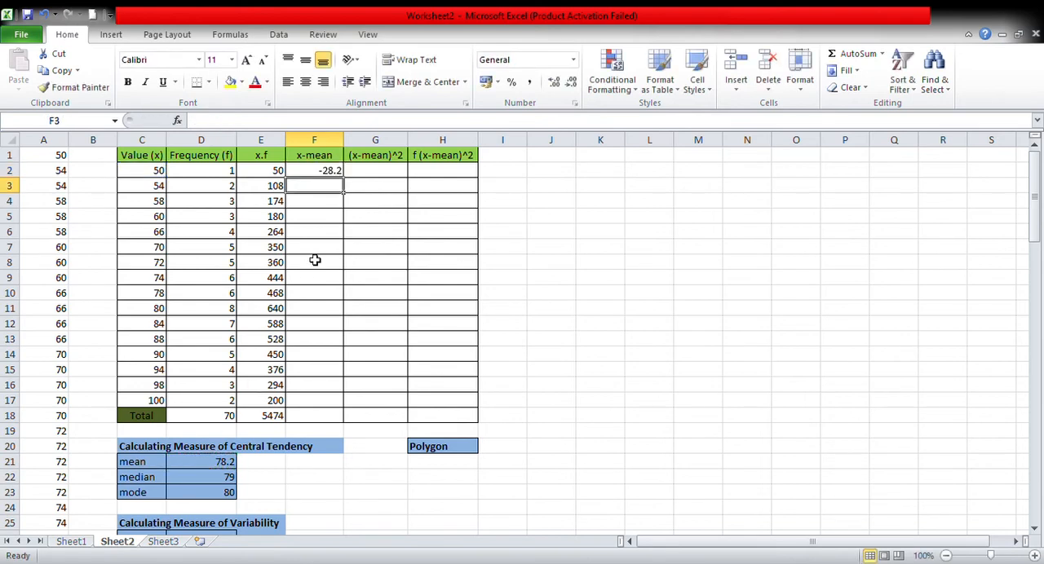
{"action": "left_click", "coordinate": [323, 175]}
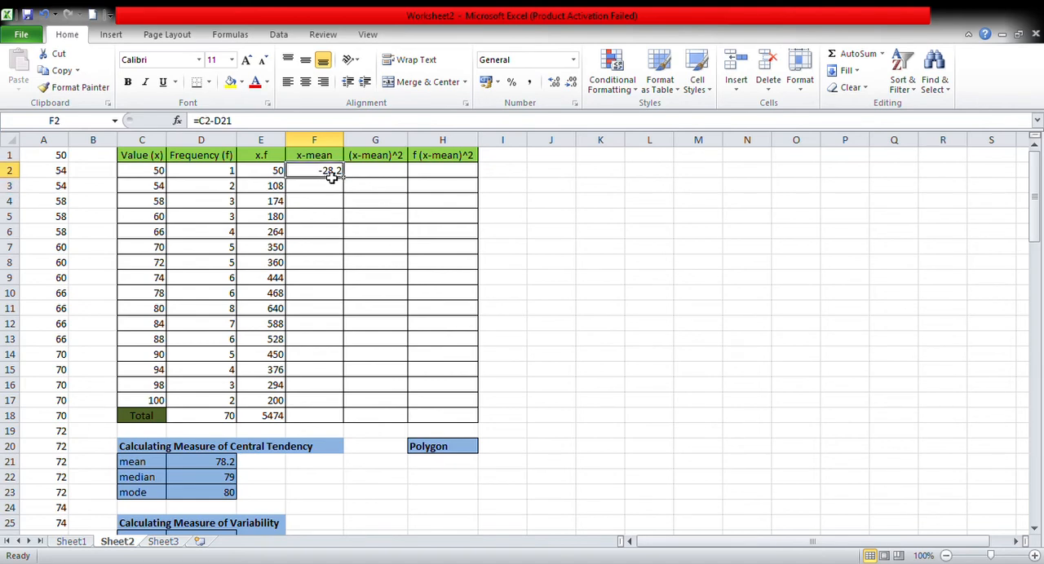
{"action": "left_click", "coordinate": [277, 170]}
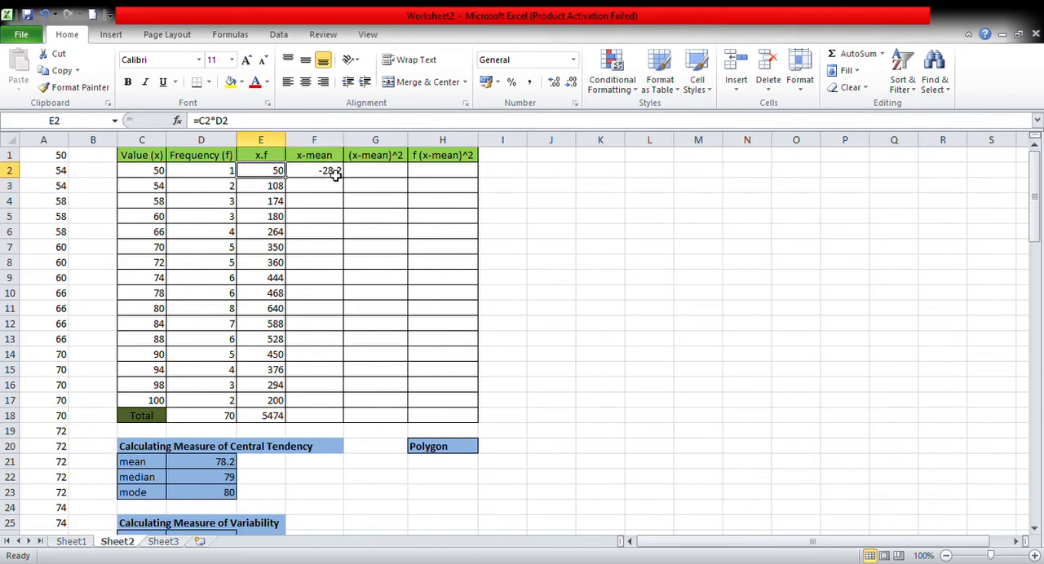
{"action": "left_click_drag", "start_coordinate": [323, 175], "coordinate": [313, 403]}
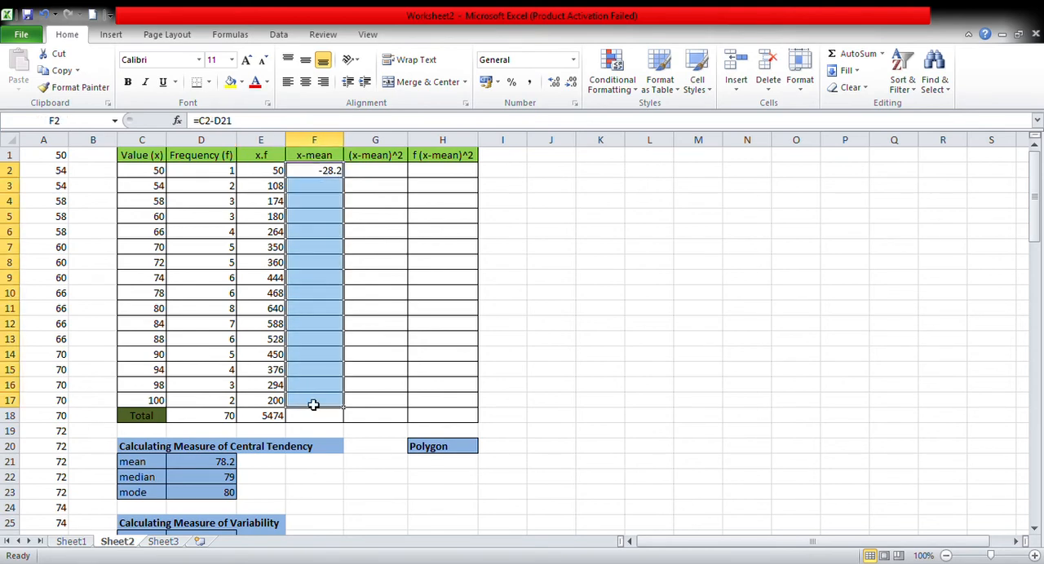
{"action": "left_click", "coordinate": [317, 173]}
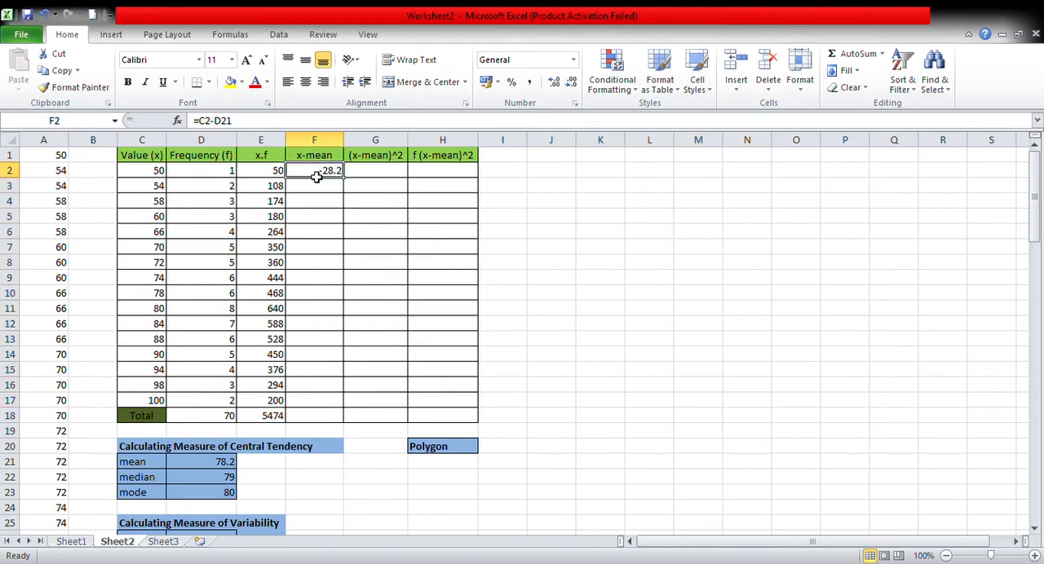
Calculate x-mean for the second value in F3 with the formula =C3-D21.
{"action": "left_click", "coordinate": [326, 193]}
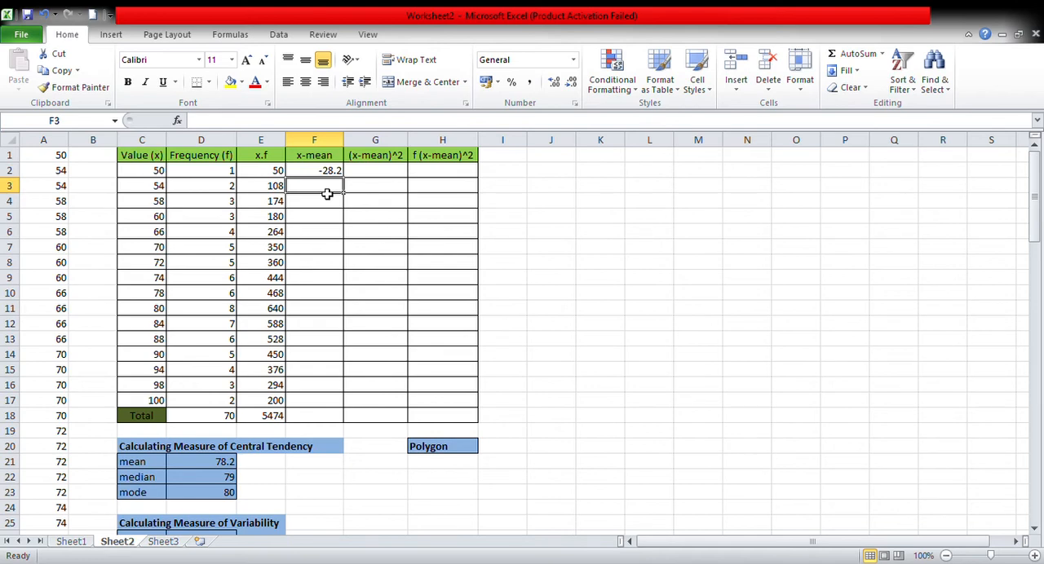
{"action": "type", "text": "="}
{"action": "left_click", "coordinate": [158, 187]}
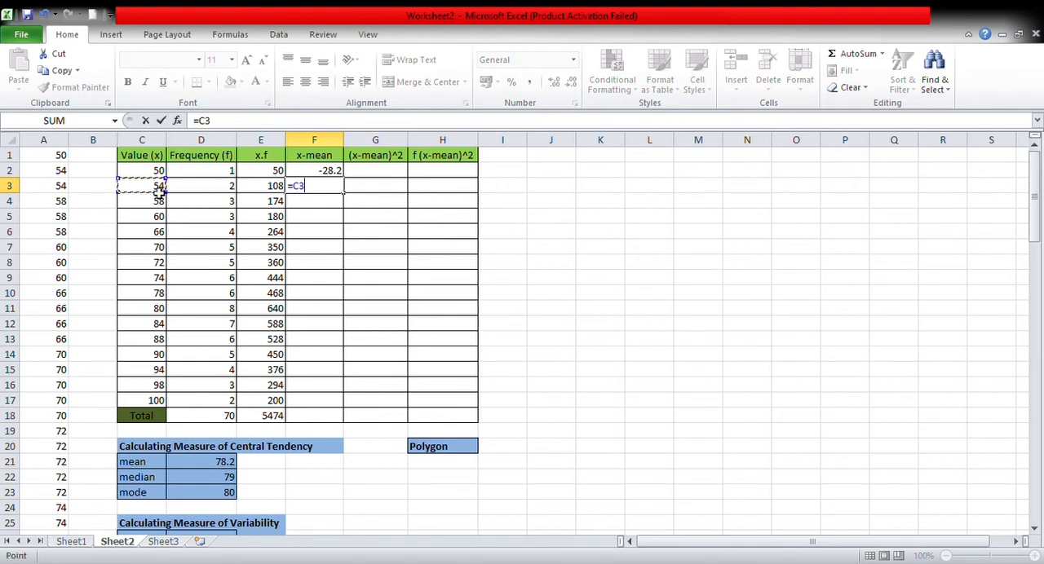
{"action": "type", "text": "-"}
{"action": "left_click", "coordinate": [229, 465]}
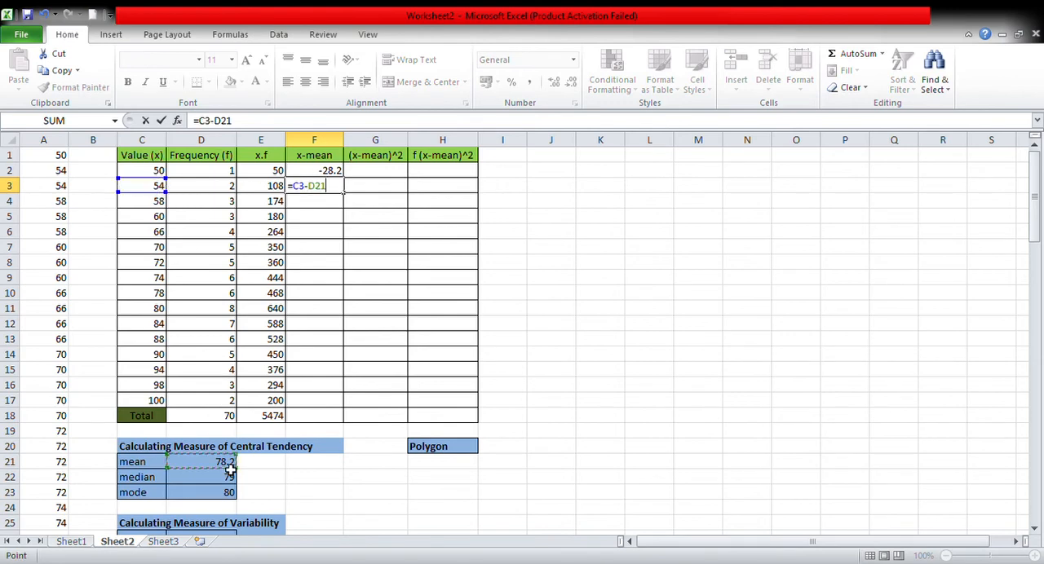
{"action": "key", "text": "Return"}
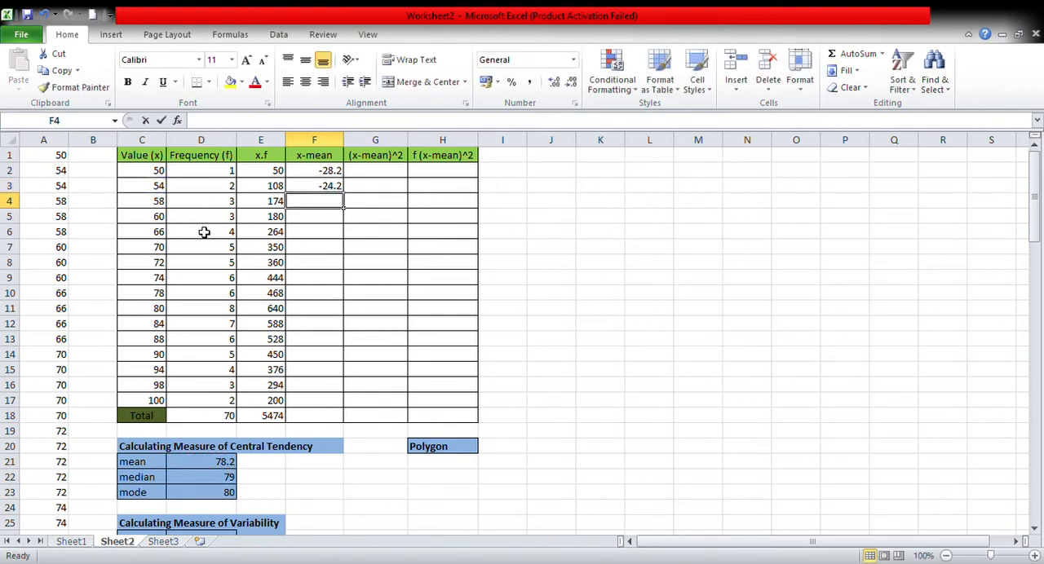
Calculate x-mean for the value 58 in F4 by subtracting the mean in D21 from C4.
{"action": "type", "text": "="}
{"action": "left_click", "coordinate": [163, 204]}
{"action": "type", "text": "-"}
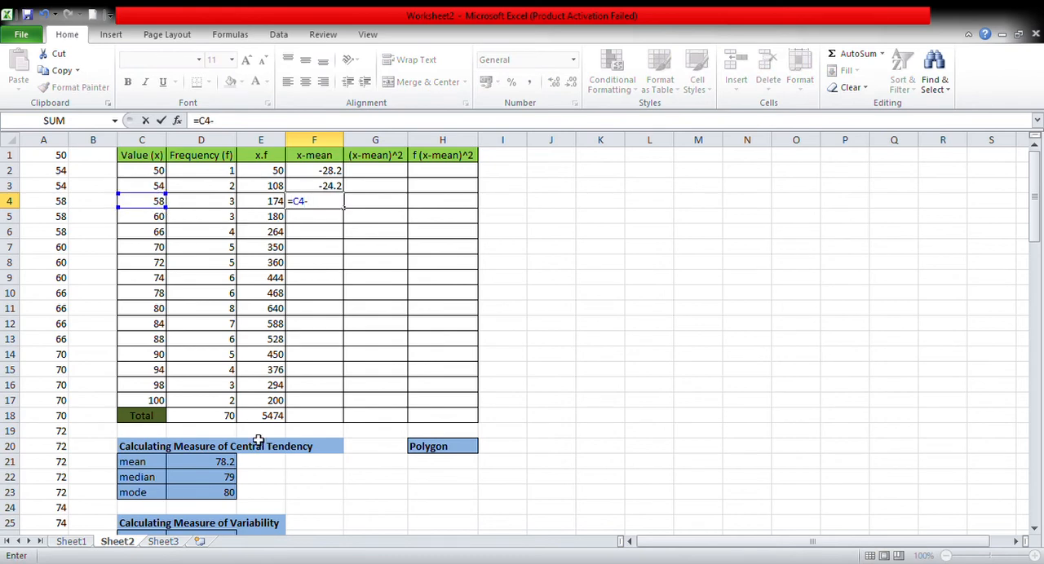
{"action": "left_click", "coordinate": [229, 465]}
{"action": "key", "text": "Return"}
Calculate x-mean for the value 60 in F5 by subtracting the mean in D21 from C5.
{"action": "type", "text": "="}
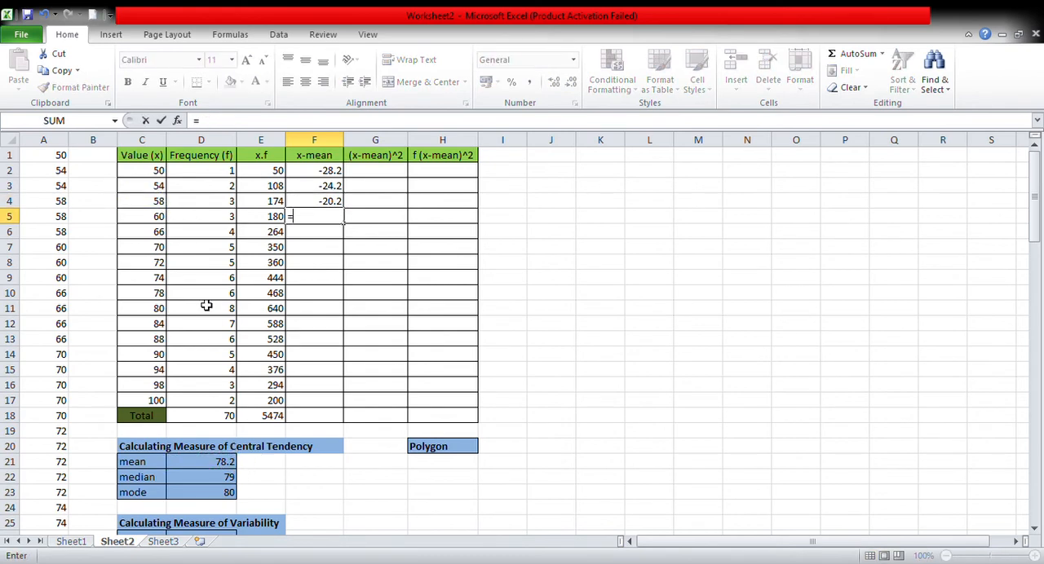
{"action": "left_click", "coordinate": [156, 219]}
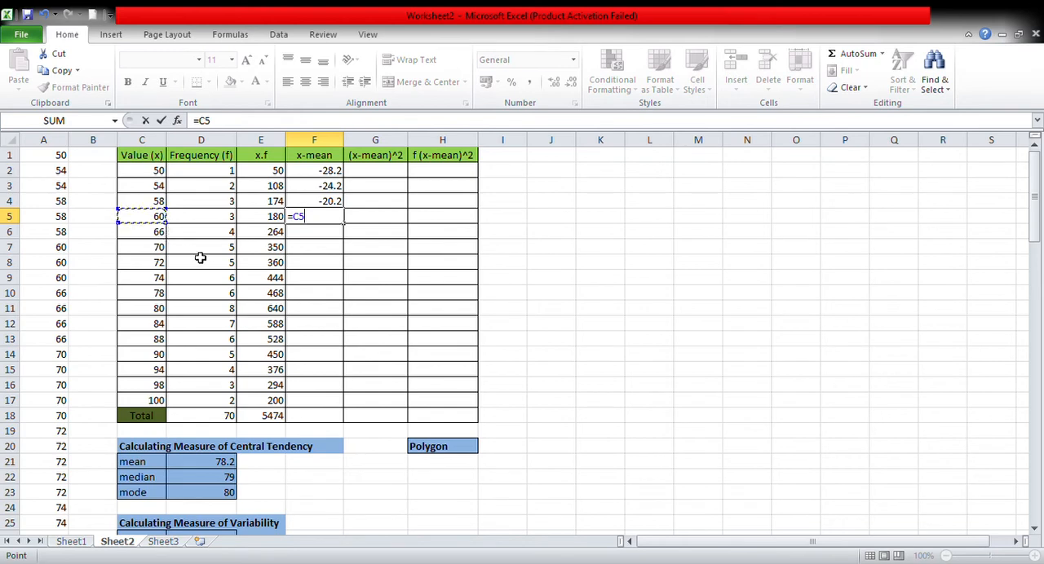
{"action": "type", "text": "-"}
{"action": "left_click", "coordinate": [223, 465]}
{"action": "key", "text": "Return"}
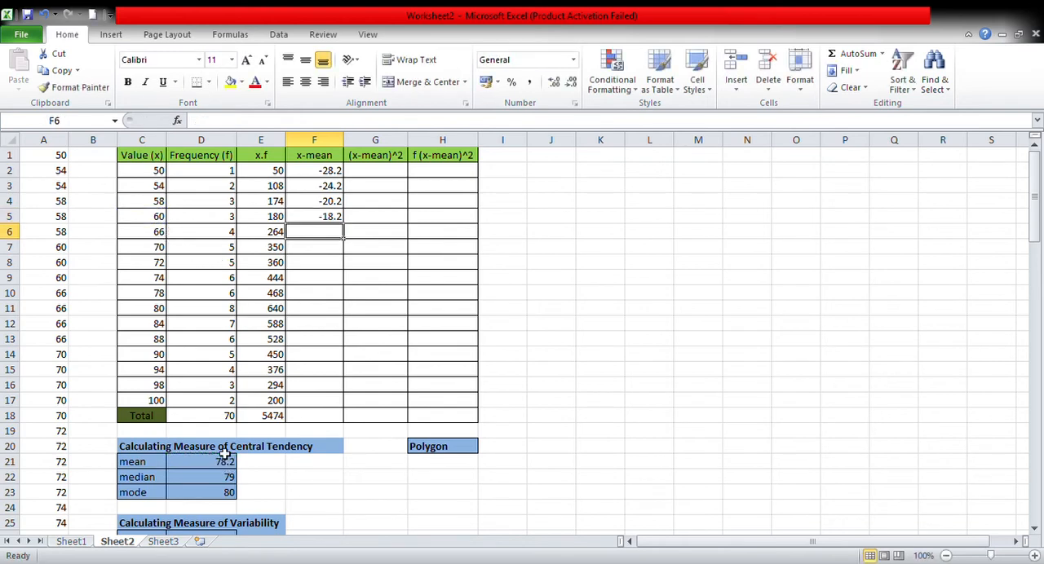
Calculate x-mean for the value 66 in F6 by subtracting the mean in D21 from C6.
{"action": "type", "text": "="}
{"action": "left_click", "coordinate": [157, 234]}
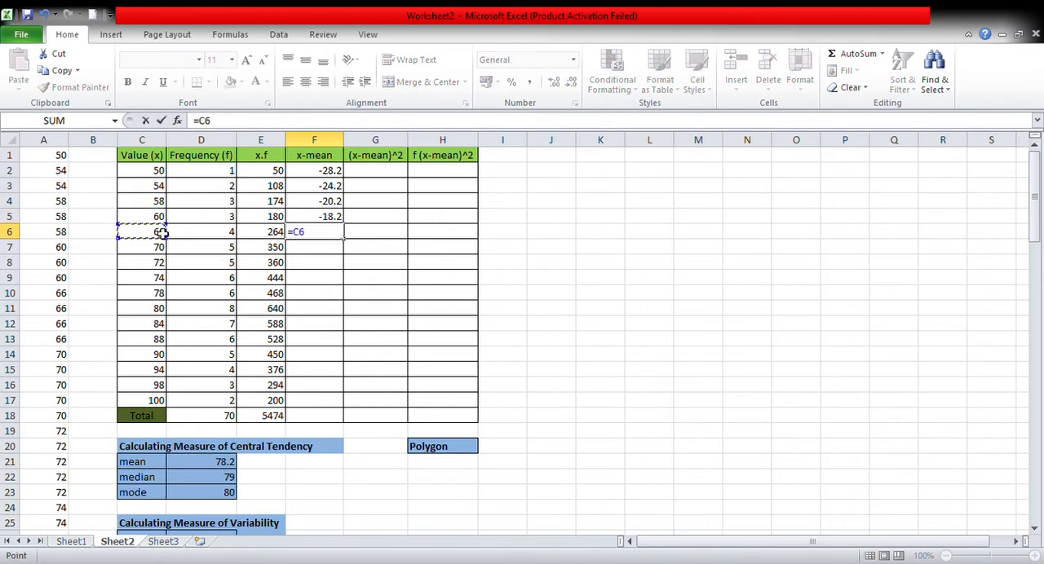
{"action": "type", "text": "-"}
{"action": "left_click", "coordinate": [227, 464]}
{"action": "key", "text": "Return"}
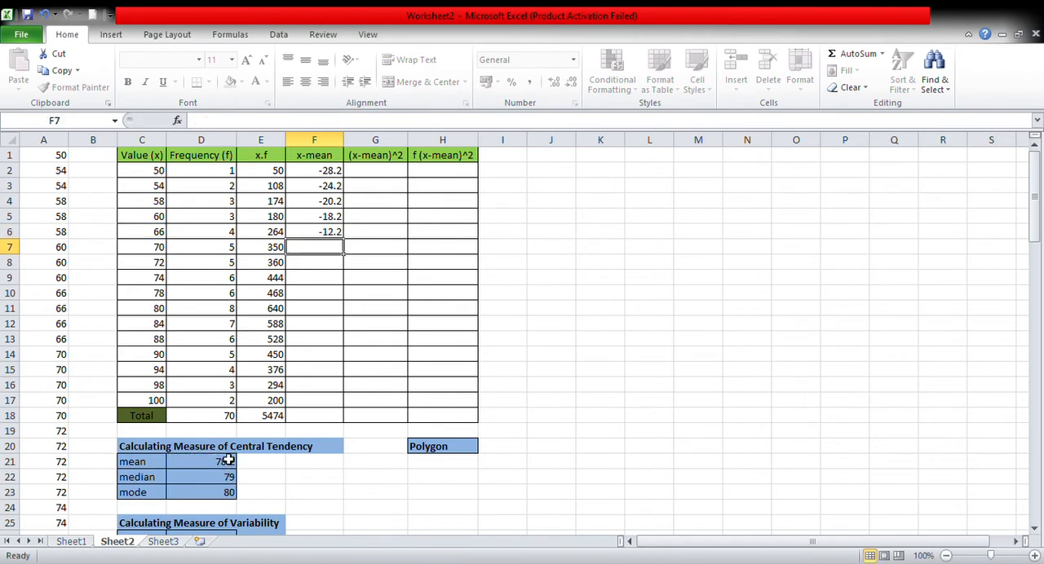
Calculate x-mean for the value 70 in F7 with the formula =C7-D21.
{"action": "type", "text": "="}
{"action": "left_click", "coordinate": [153, 248]}
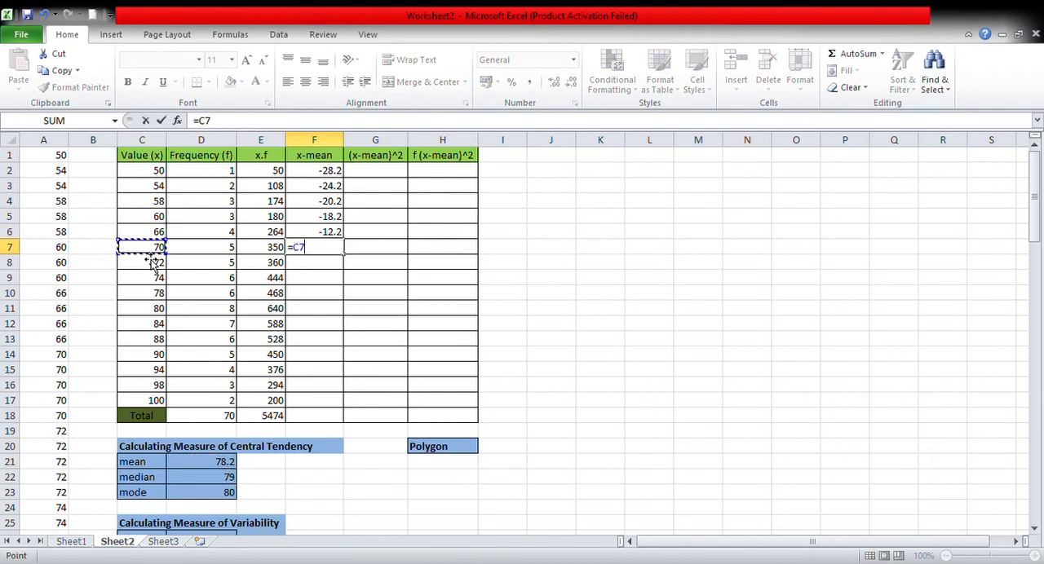
{"action": "type", "text": "-"}
{"action": "left_click", "coordinate": [224, 465]}
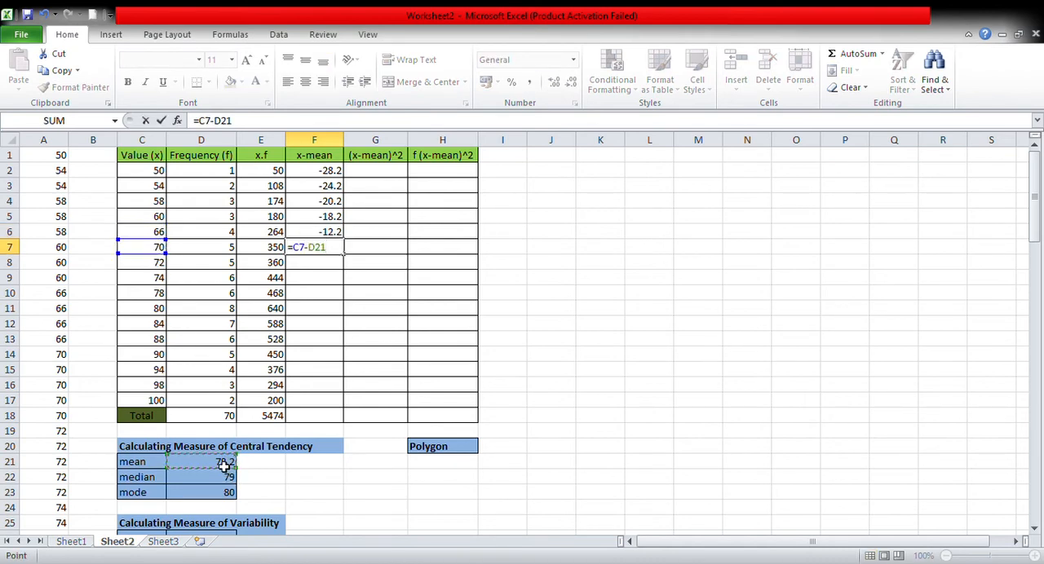
{"action": "key", "text": "Return"}
Calculate x-mean for the value 72 in F8 with the formula =C8-D21.
{"action": "type", "text": "="}
{"action": "left_click", "coordinate": [156, 264]}
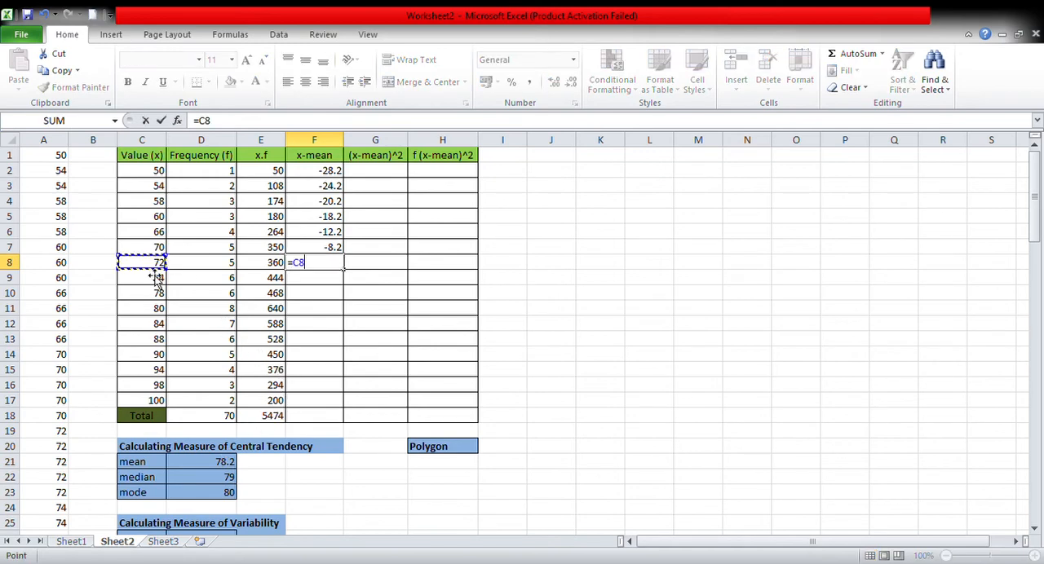
{"action": "type", "text": "-"}
{"action": "left_click", "coordinate": [232, 466]}
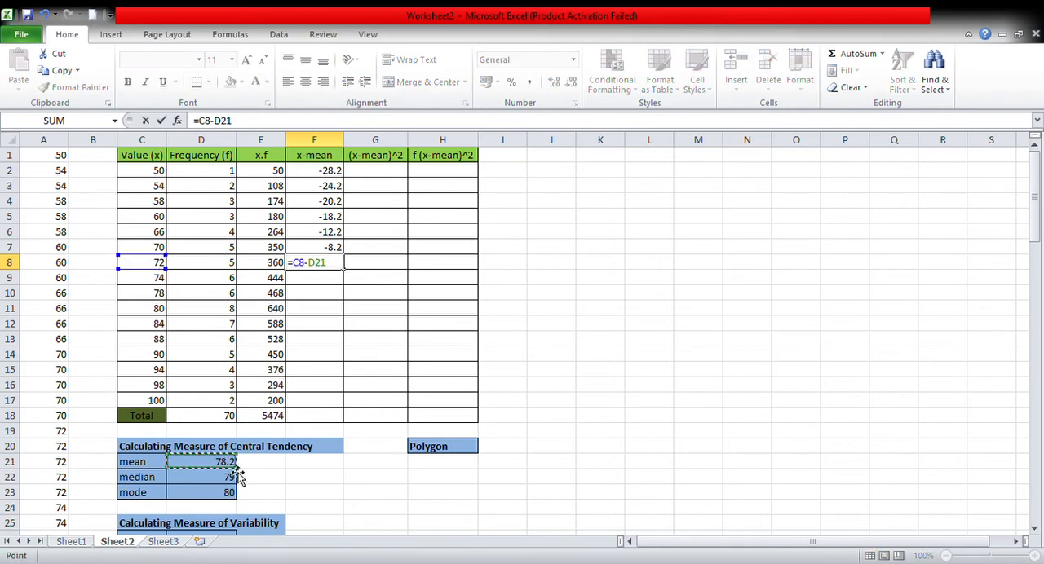
{"action": "key", "text": "Return"}
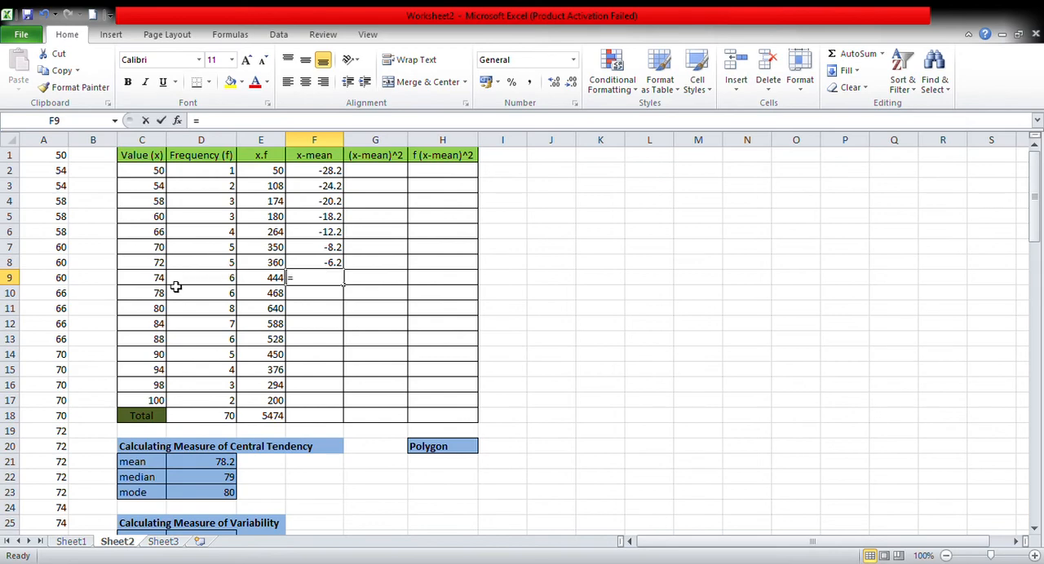
Calculate x-mean for the value 74 in F9 by subtracting the mean in D21 from C9.
{"action": "type", "text": "="}
{"action": "left_click", "coordinate": [163, 282]}
{"action": "type", "text": "-"}
{"action": "left_click", "coordinate": [218, 469]}
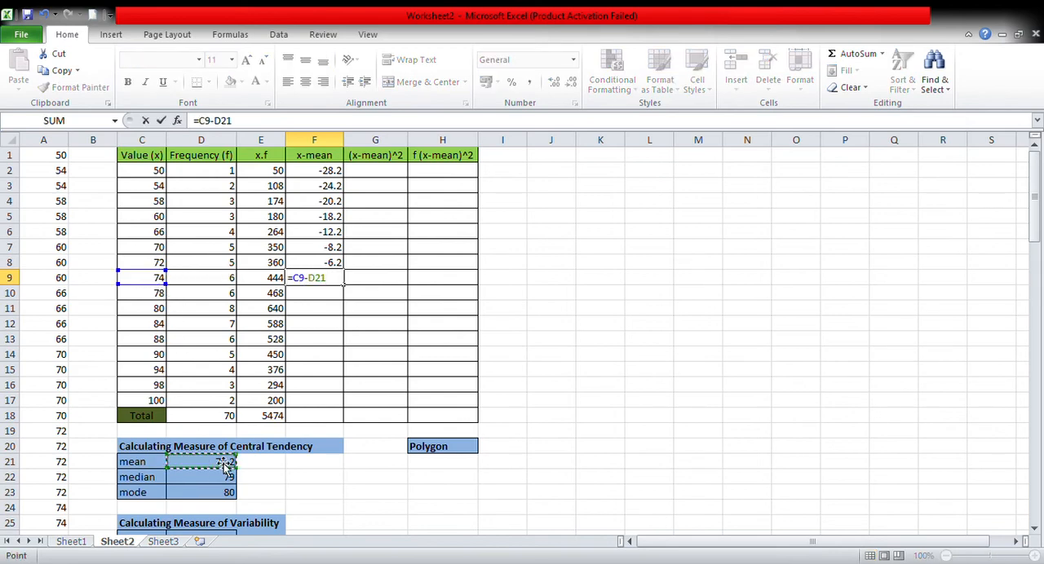
{"action": "key", "text": "Return"}
Calculate x-mean for the value 78 in F10 by subtracting the mean in D21 from C10.
{"action": "type", "text": "="}
{"action": "left_click", "coordinate": [159, 296]}
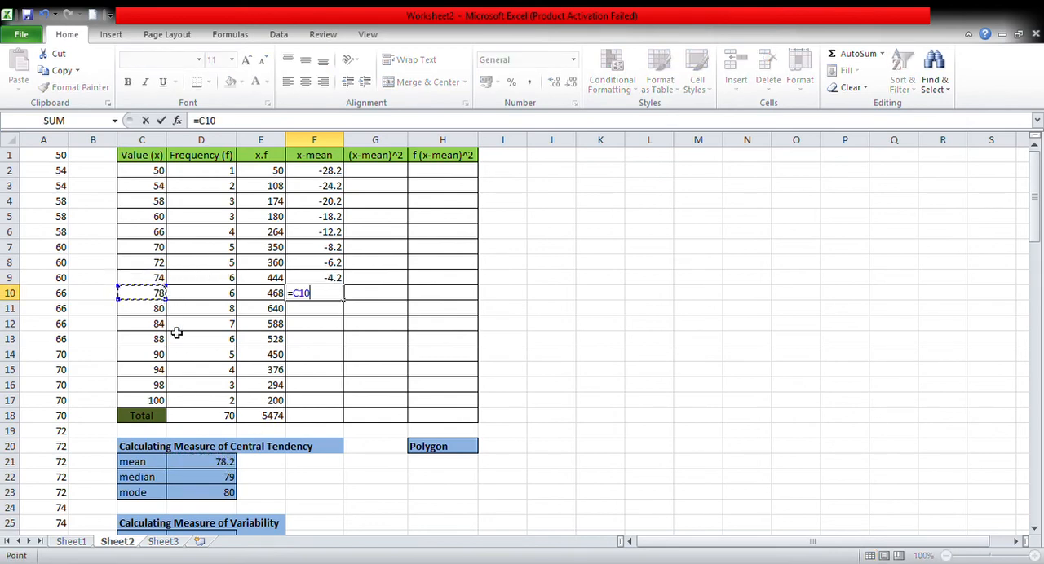
{"action": "type", "text": "-"}
{"action": "left_click", "coordinate": [221, 469]}
{"action": "key", "text": "Return"}
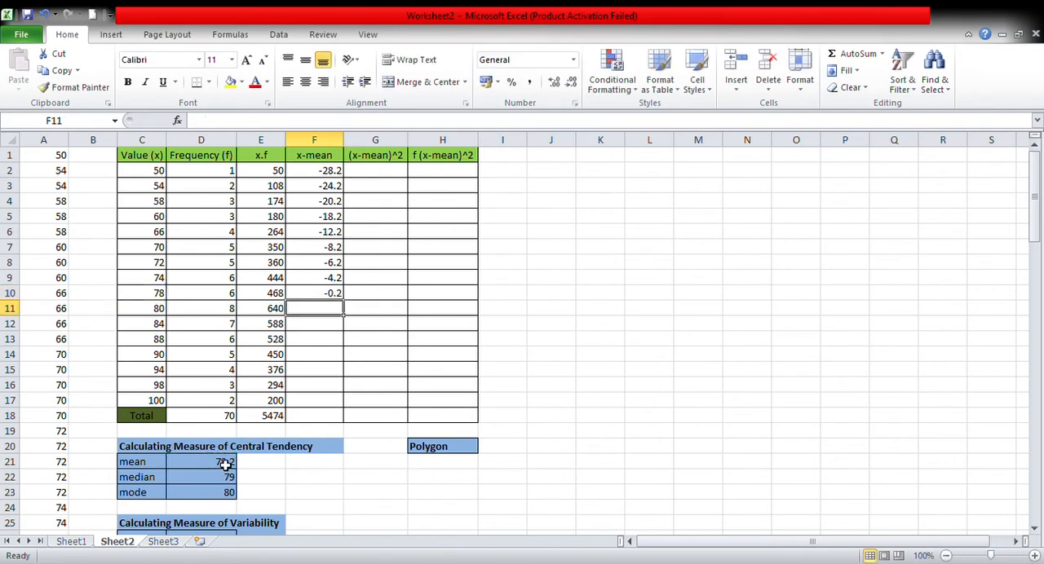
Calculate x-mean for the value 80 in F11 by subtracting the mean in D21 from C11.
{"action": "type", "text": "="}
{"action": "left_click", "coordinate": [159, 311]}
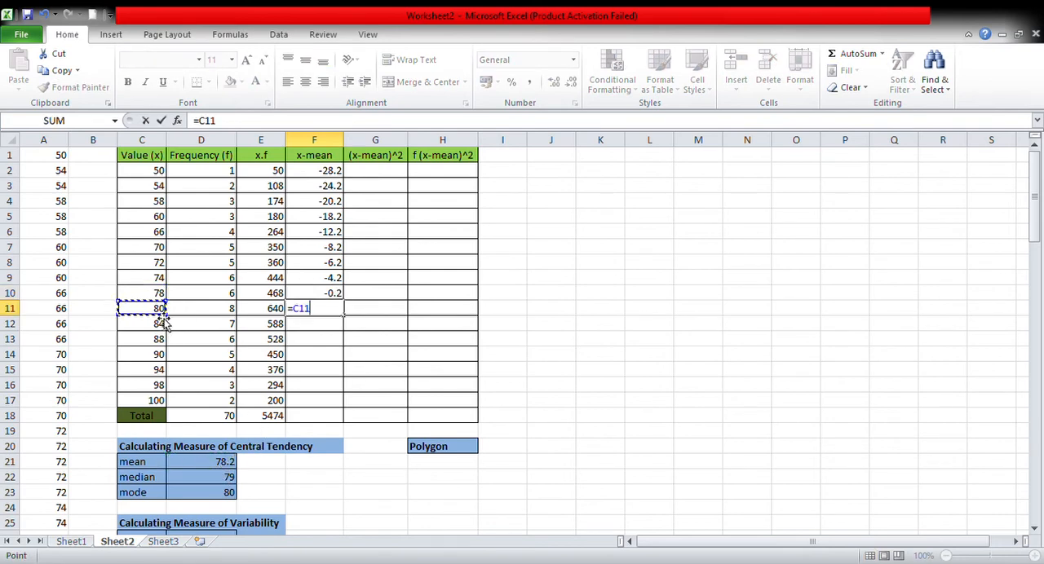
{"action": "type", "text": "-"}
{"action": "left_click", "coordinate": [219, 467]}
{"action": "key", "text": "Return"}
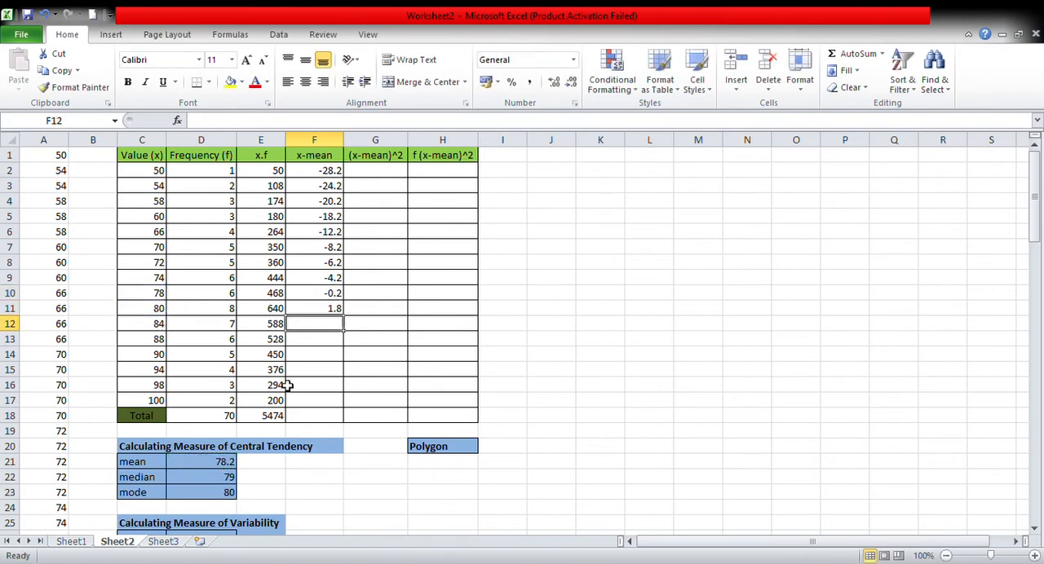
Calculate x-mean for the value 84 in F12 by subtracting the mean in D21 from C12.
{"action": "type", "text": "="}
{"action": "left_click", "coordinate": [161, 328]}
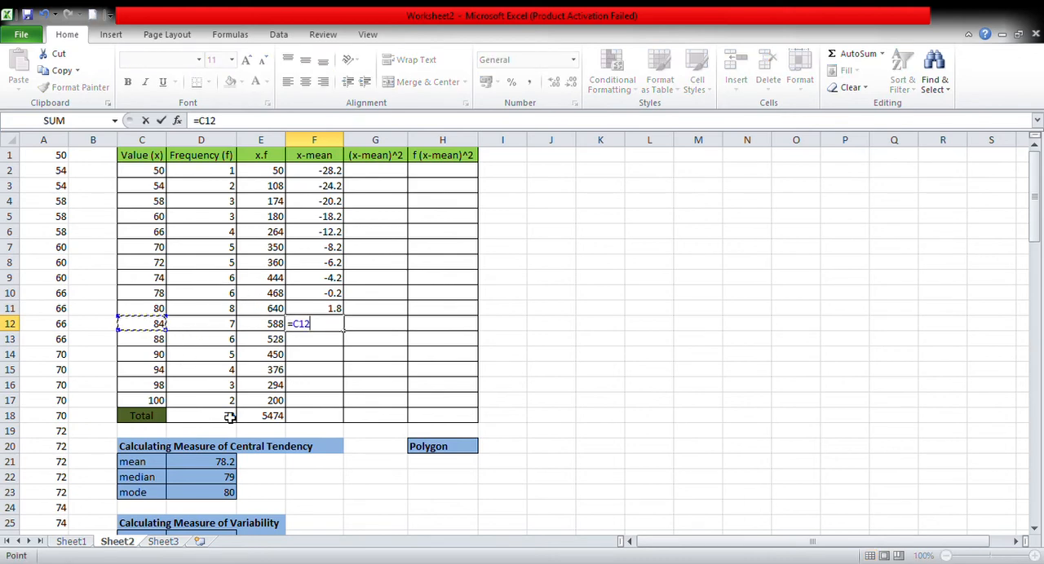
{"action": "type", "text": "-"}
{"action": "left_click", "coordinate": [233, 463]}
{"action": "key", "text": "Return"}
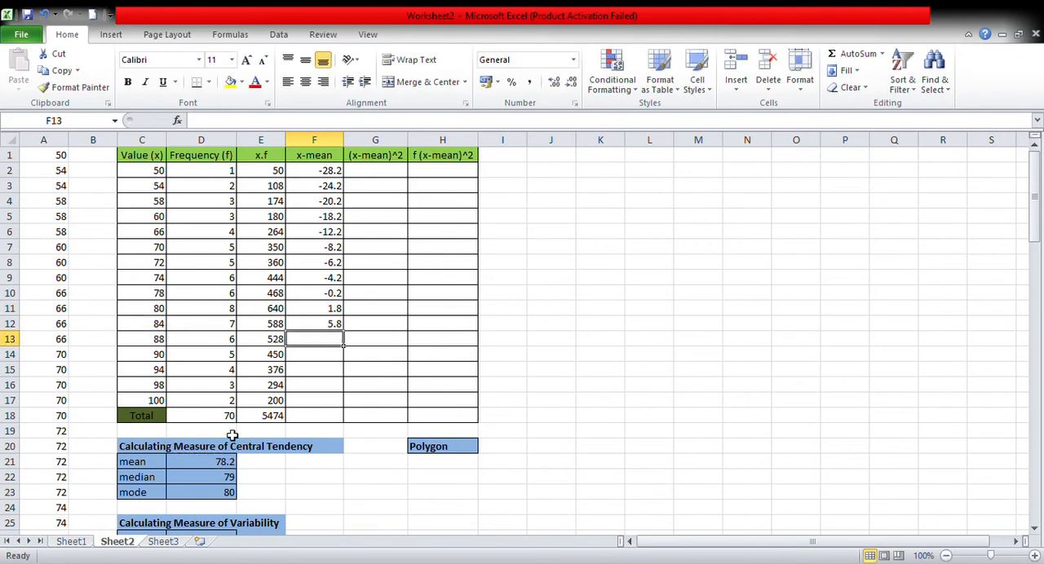
Calculate x-mean for the value 88 in F13 with the formula =C13-D21.
{"action": "type", "text": "="}
{"action": "left_click", "coordinate": [160, 341]}
{"action": "type", "text": "-"}
{"action": "left_click", "coordinate": [219, 467]}
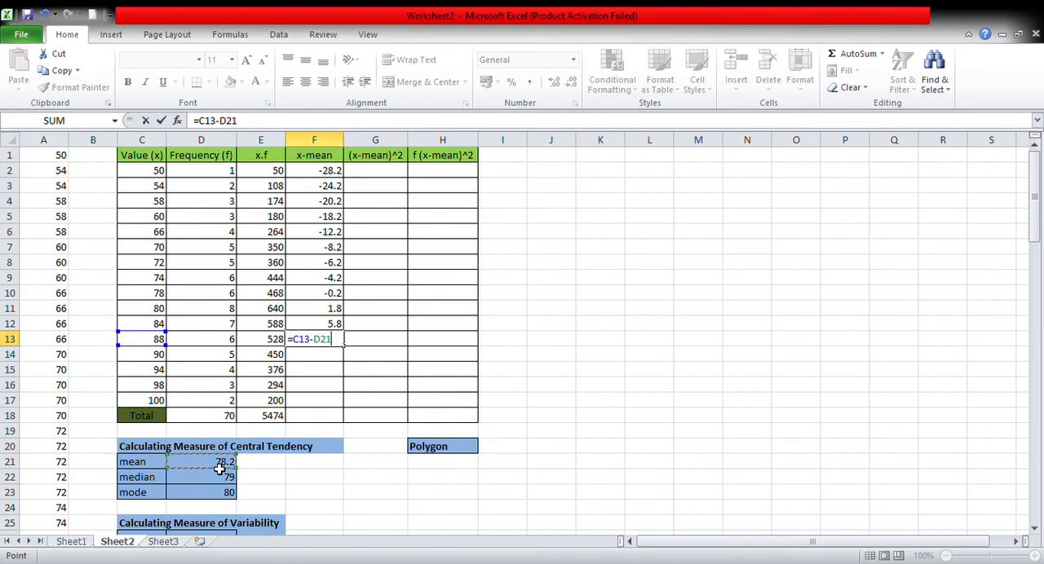
{"action": "key", "text": "Return"}
Calculate x-mean for the value 90 in F14 with the formula =C14-D21.
{"action": "type", "text": "="}
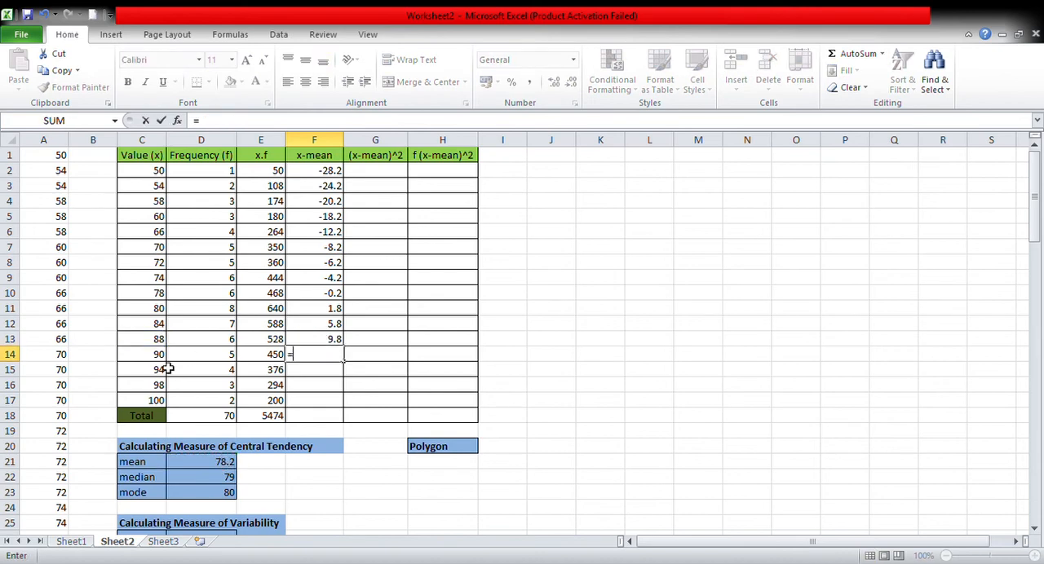
{"action": "left_click", "coordinate": [160, 362]}
{"action": "type", "text": "-"}
{"action": "left_click", "coordinate": [208, 466]}
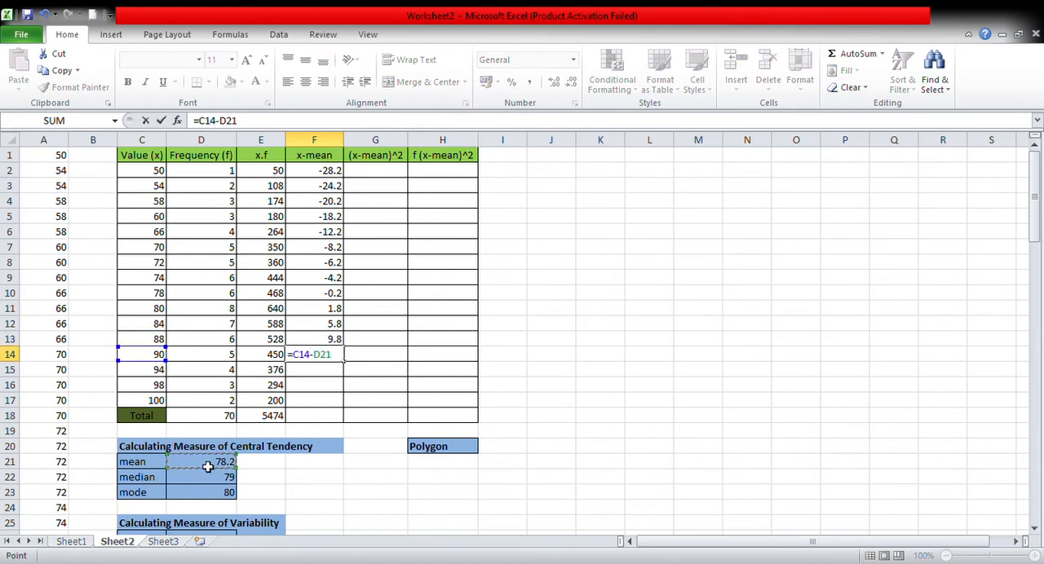
{"action": "key", "text": "Return"}
Calculate x-mean for the value 94 in F15 by subtracting the mean in D21 from C15.
{"action": "type", "text": "="}
{"action": "left_click", "coordinate": [162, 372]}
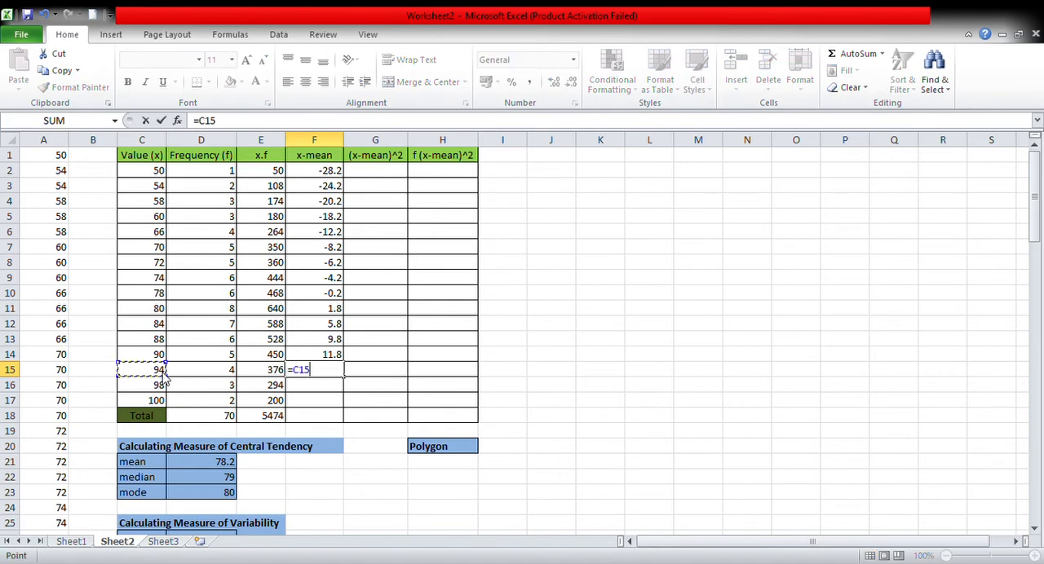
{"action": "type", "text": "-"}
{"action": "left_click", "coordinate": [230, 463]}
{"action": "key", "text": "Return"}
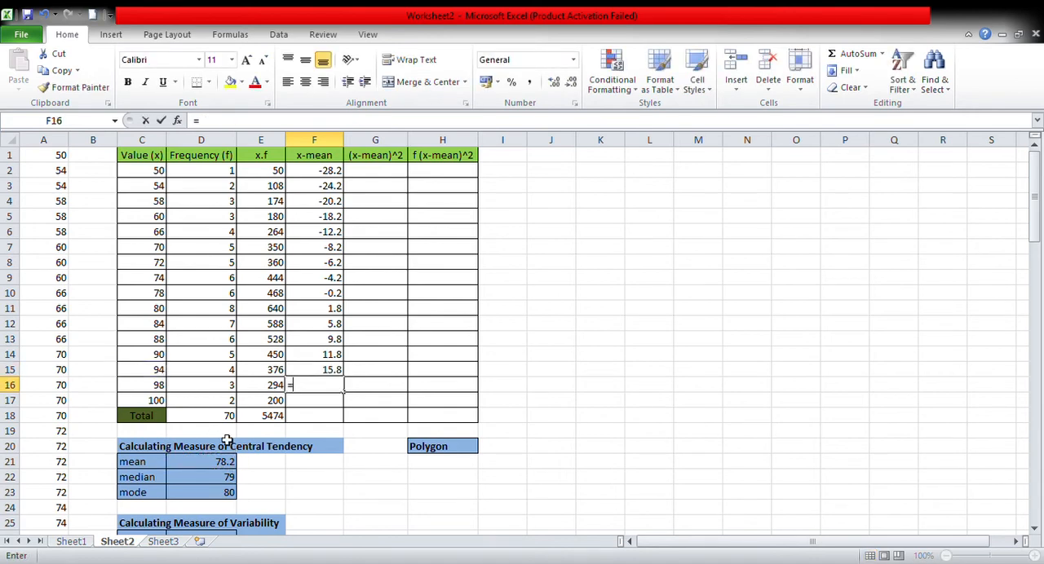
Calculate x-mean for the value 98 in F16 by subtracting the mean in D21 from C16.
{"action": "type", "text": "="}
{"action": "left_click", "coordinate": [160, 385]}
{"action": "type", "text": "-"}
{"action": "left_click", "coordinate": [212, 463]}
{"action": "key", "text": "Return"}
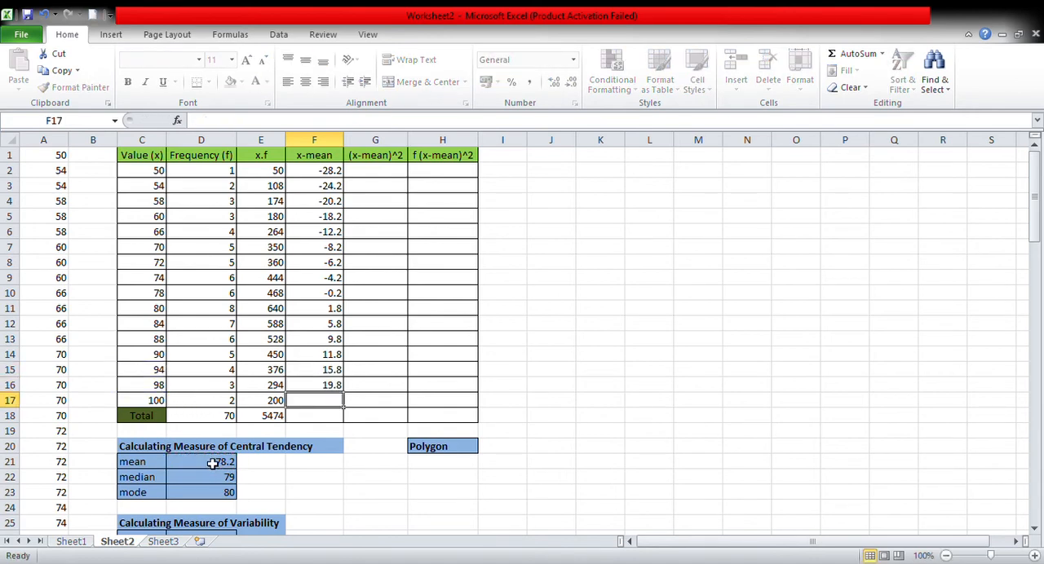
Calculate x-mean for the last value, 100, in F17 by subtracting the mean in D21 from C17.
{"action": "type", "text": "="}
{"action": "left_click", "coordinate": [155, 402]}
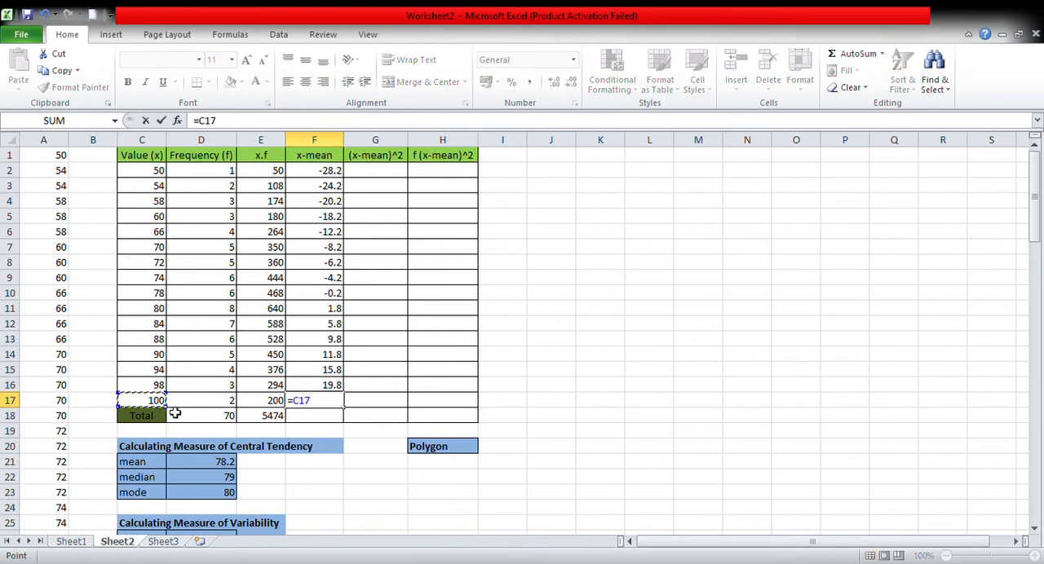
{"action": "type", "text": "-"}
{"action": "left_click", "coordinate": [225, 463]}
{"action": "key", "text": "Return"}
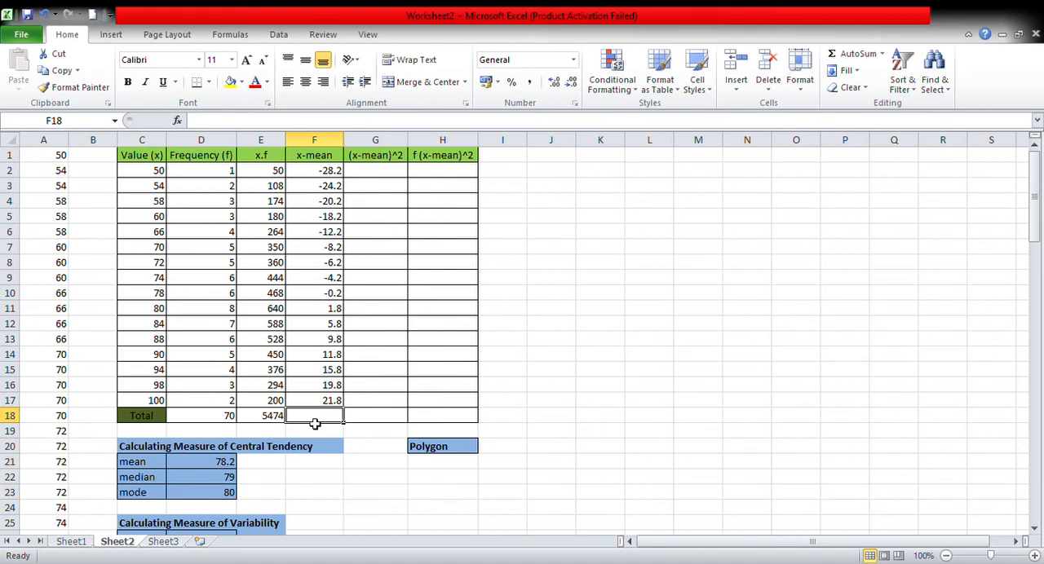
Total the x-mean column in F18 with a SUM formula over F2:F17.
{"action": "type", "text": "="}
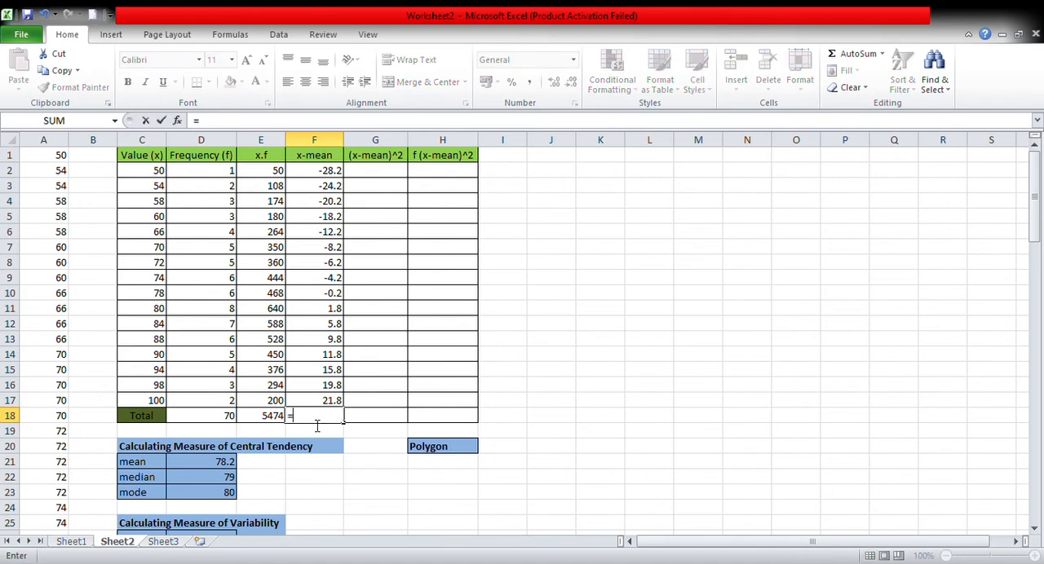
{"action": "type", "text": "sum("}
{"action": "left_click", "coordinate": [324, 177]}
{"action": "left_click_drag", "start_coordinate": [324, 178], "coordinate": [338, 400]}
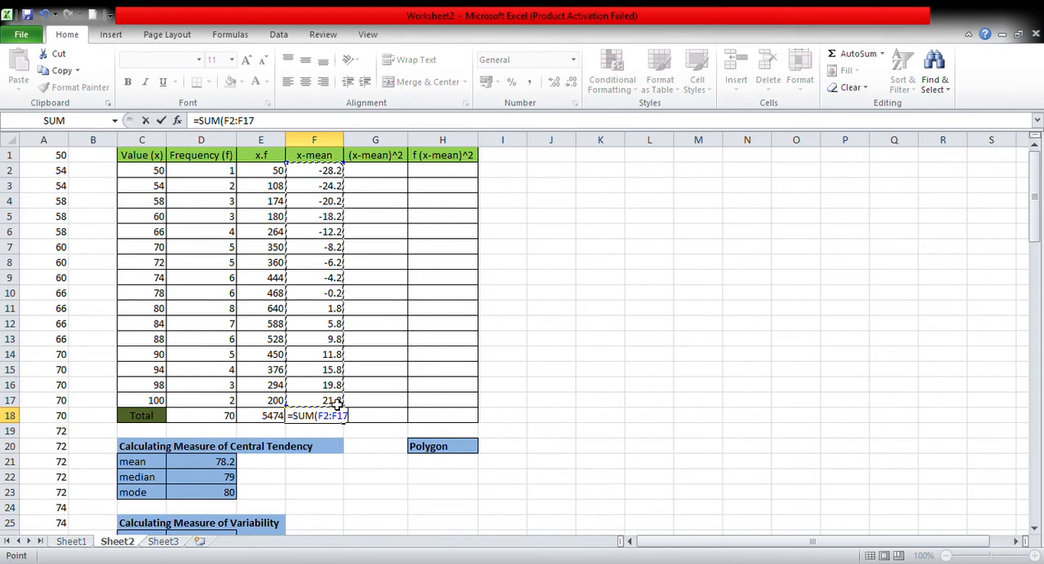
{"action": "key", "text": "Return"}
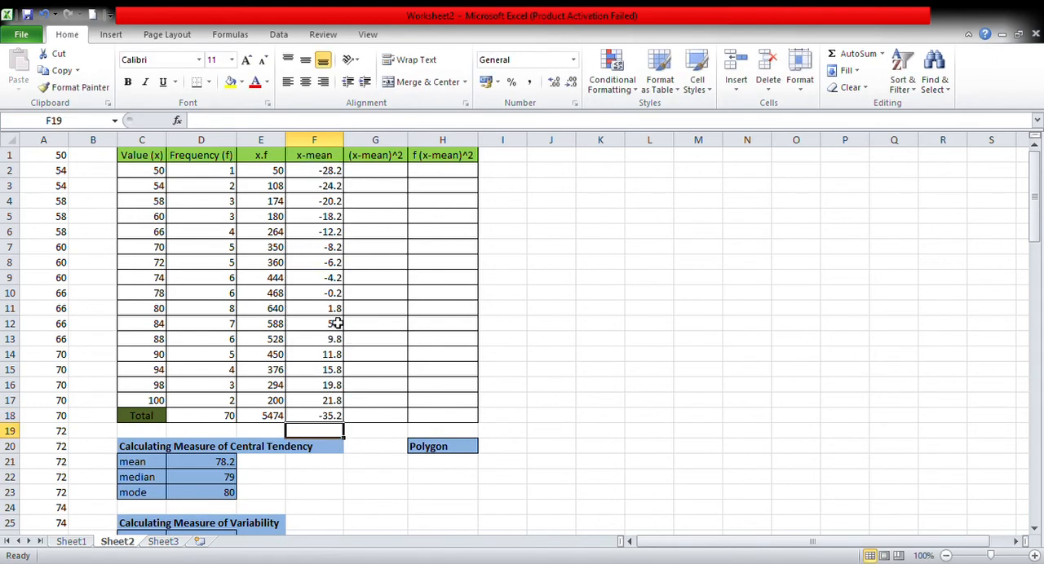
{"action": "left_click", "coordinate": [393, 177]}
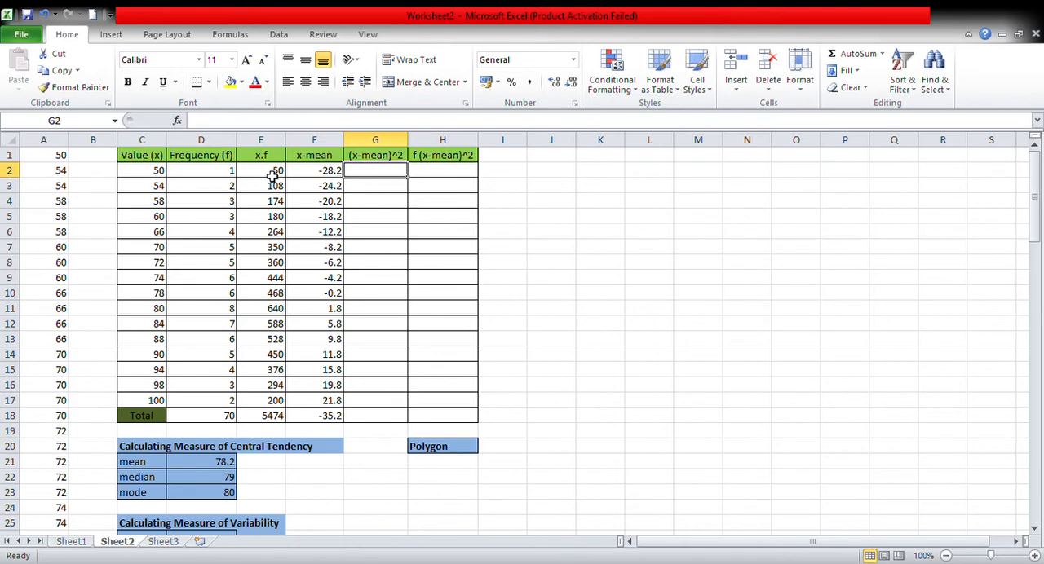
{"action": "left_click_drag", "start_coordinate": [265, 179], "coordinate": [261, 410]}
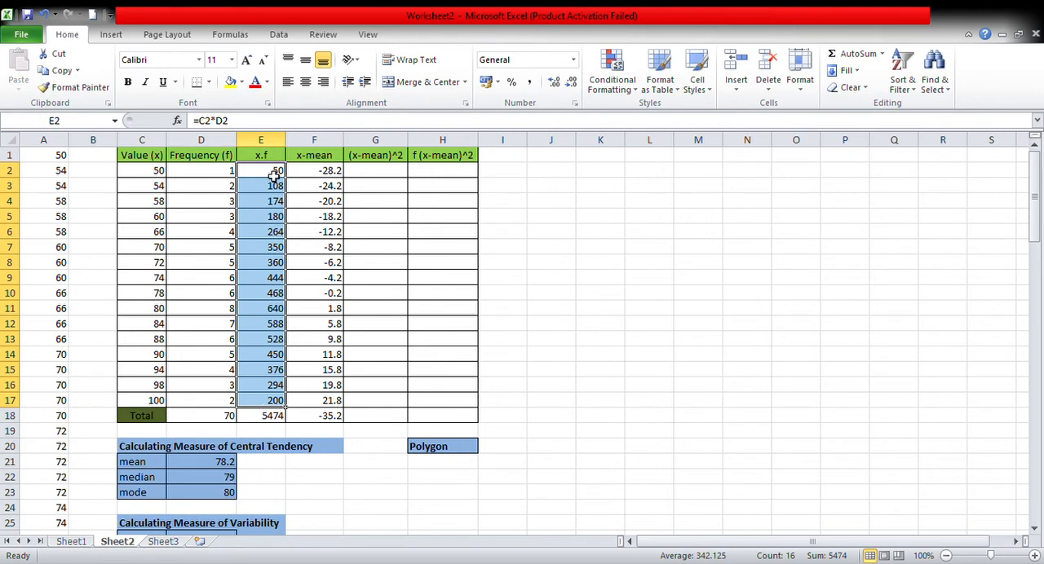
{"action": "left_click", "coordinate": [272, 420]}
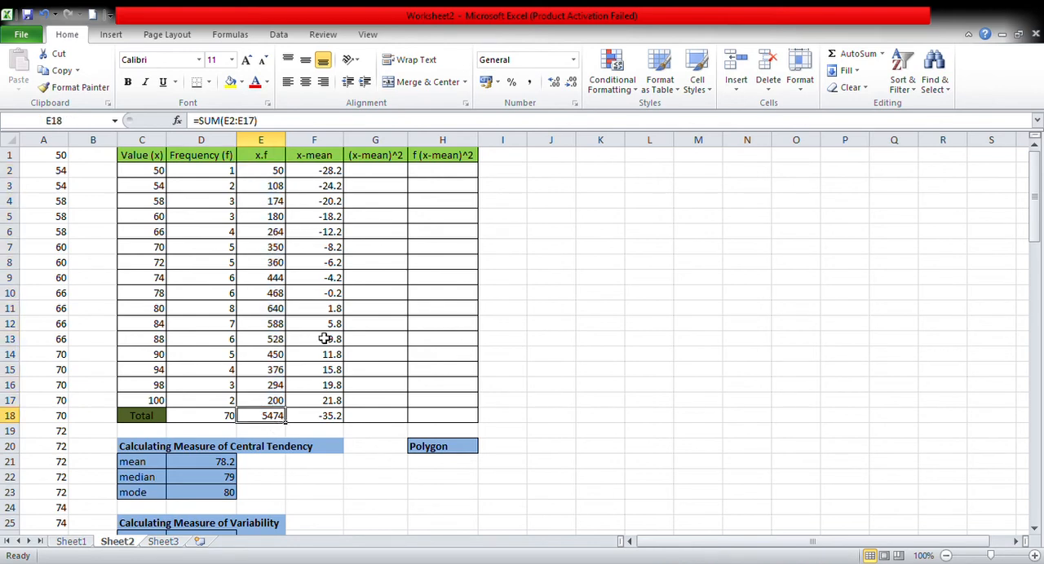
Calculate the first (x-mean)^2 value in G2 with the formula =F2^2.
{"action": "left_click", "coordinate": [380, 178]}
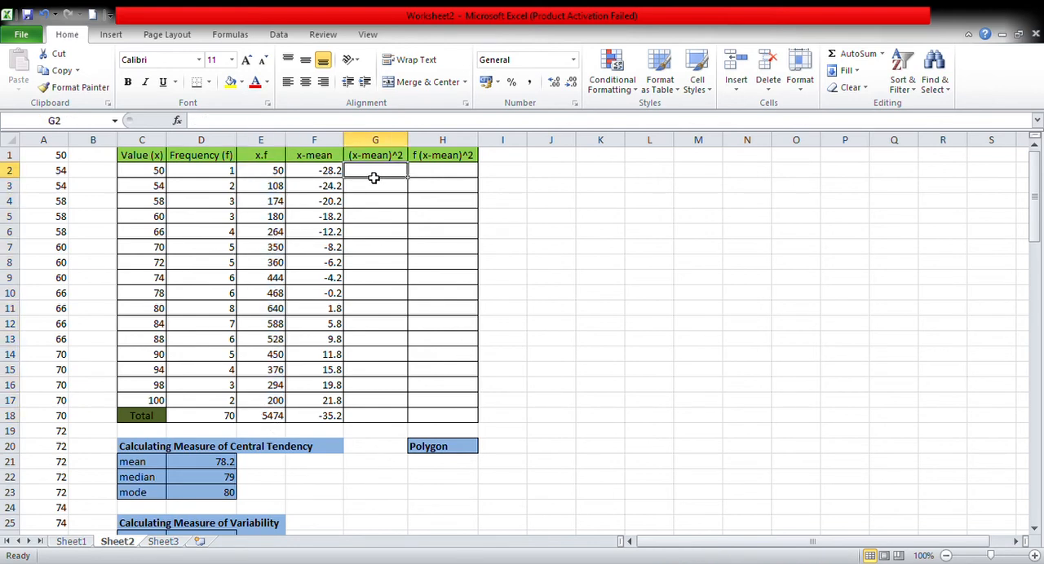
{"action": "type", "text": "="}
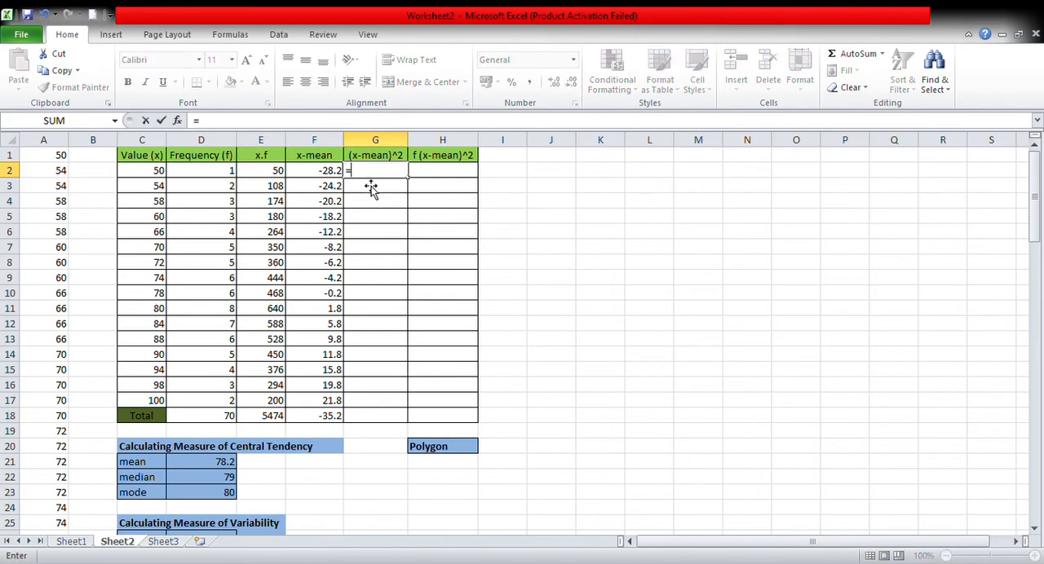
{"action": "left_click", "coordinate": [319, 176]}
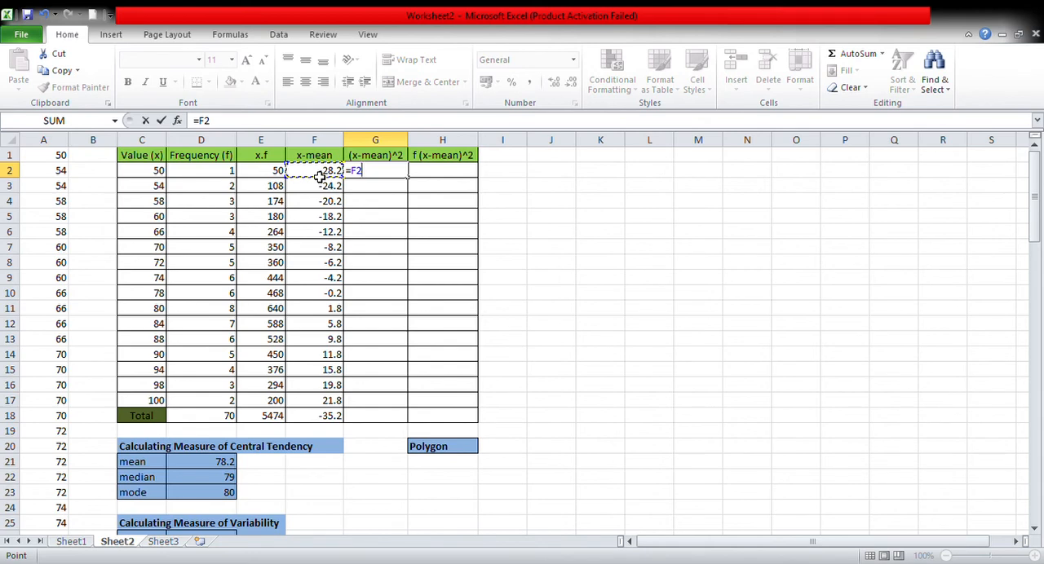
{"action": "type", "text": "^2"}
{"action": "key", "text": "Return"}
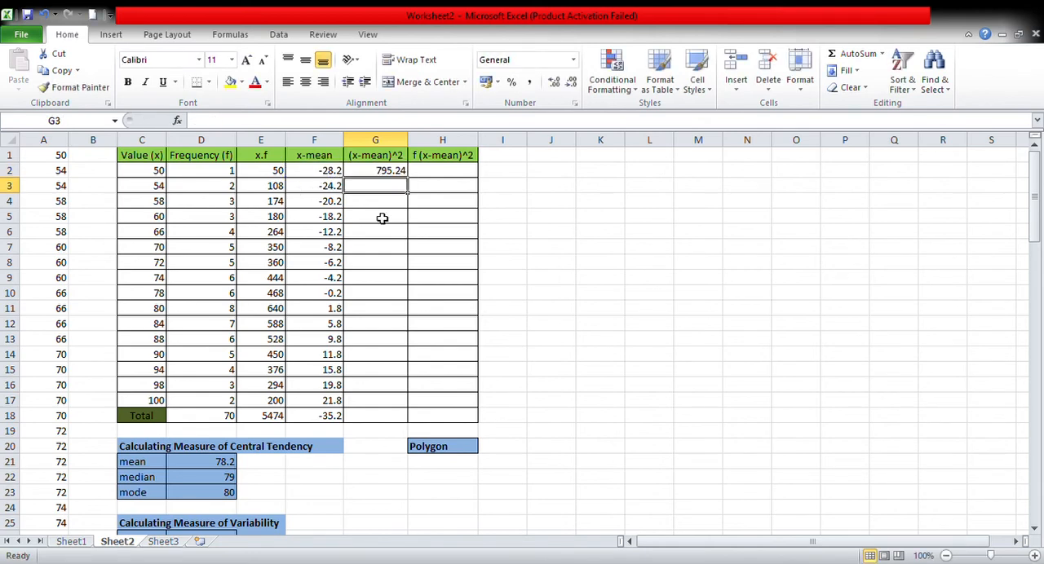
Fill the squared-deviation formula from G2 down through G17 for the remaining values.
{"action": "left_click", "coordinate": [371, 175]}
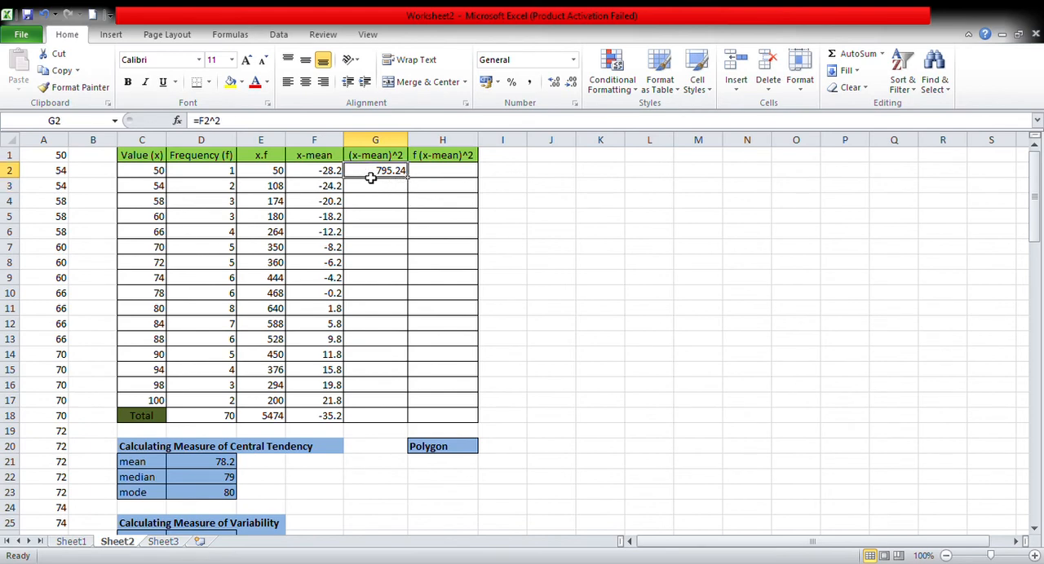
{"action": "left_click", "coordinate": [57, 71]}
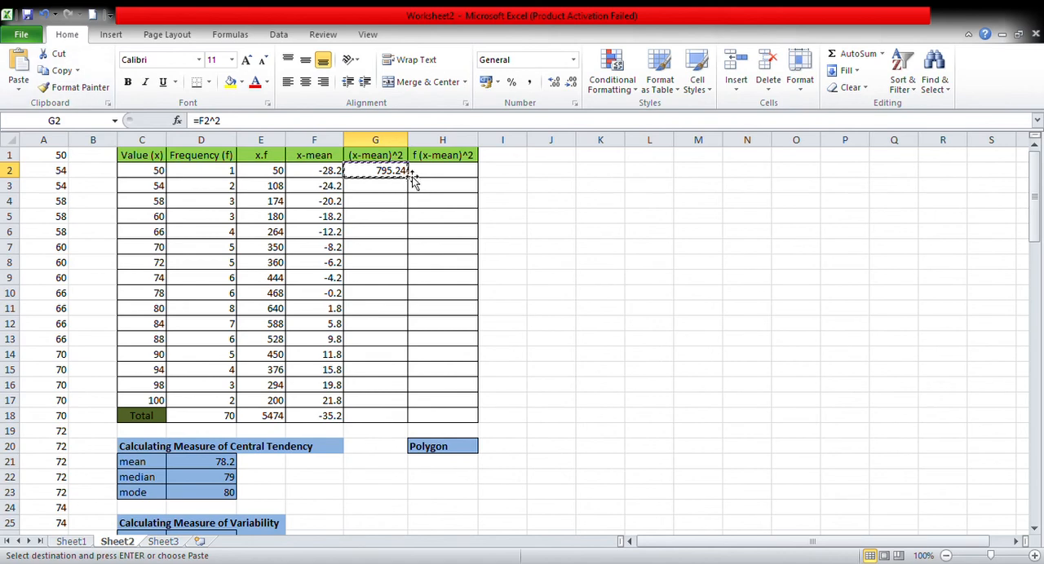
{"action": "left_click_drag", "start_coordinate": [412, 184], "coordinate": [408, 412]}
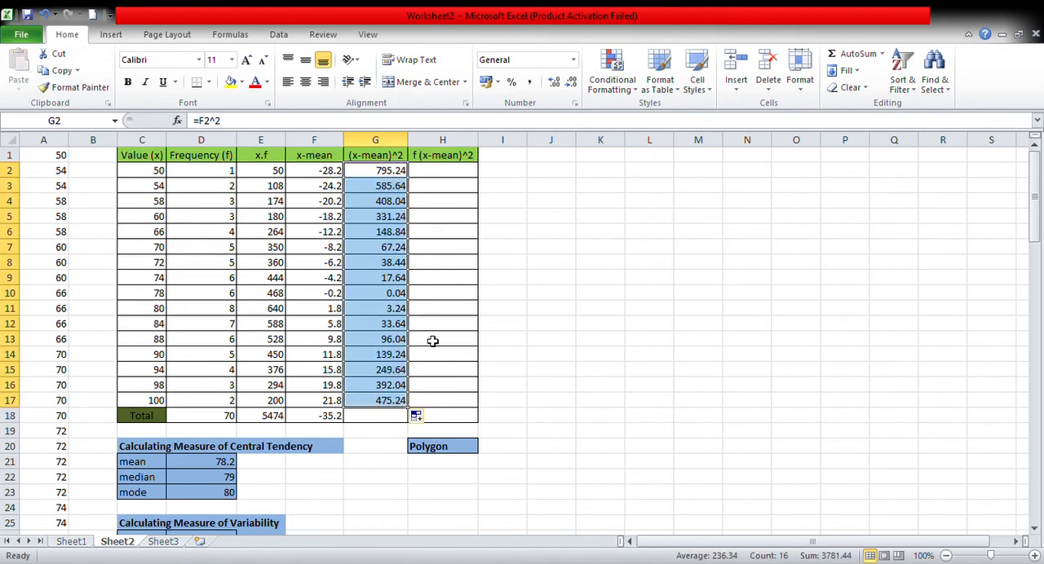
Total the (x-mean)^2 column in G18 with a SUM formula over G2:G17.
{"action": "left_click", "coordinate": [386, 423]}
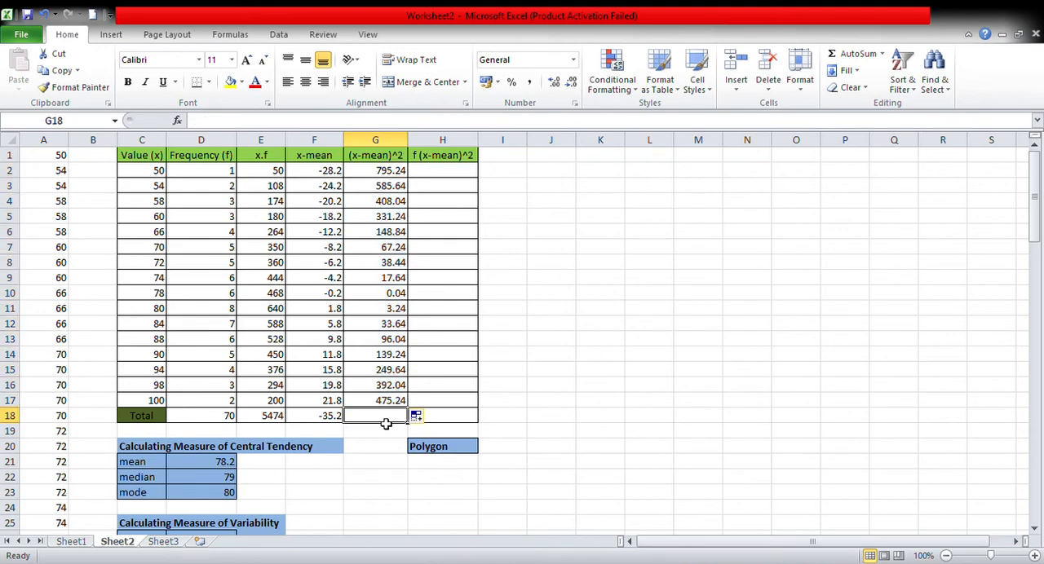
{"action": "type", "text": "="}
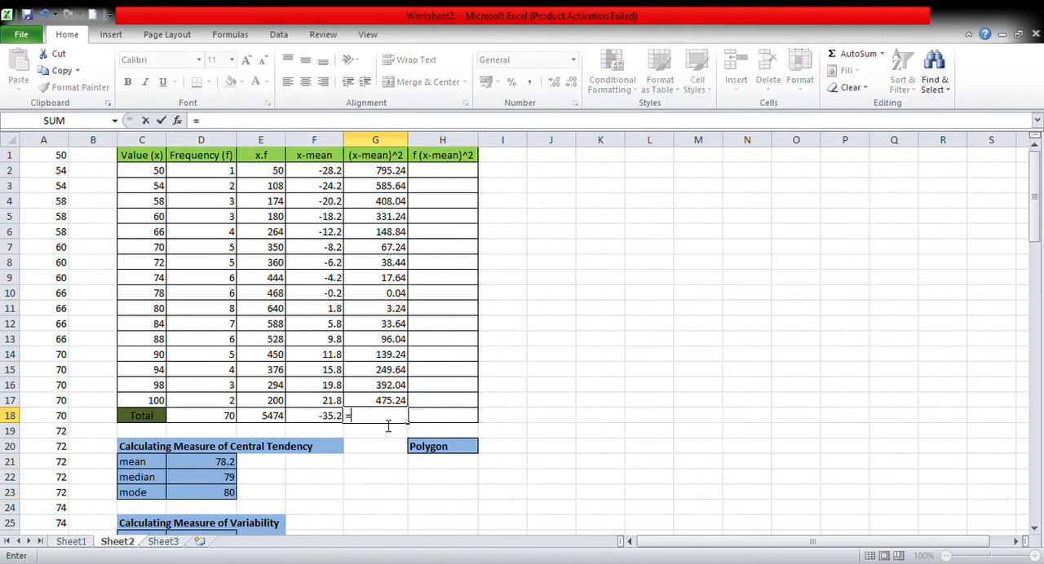
{"action": "type", "text": "sum("}
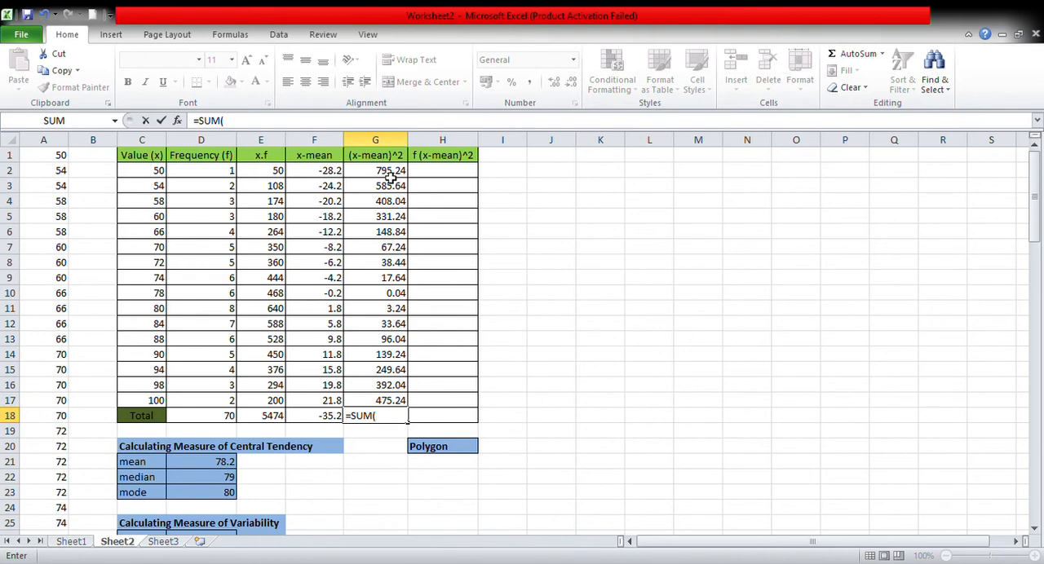
{"action": "left_click_drag", "start_coordinate": [390, 175], "coordinate": [382, 408]}
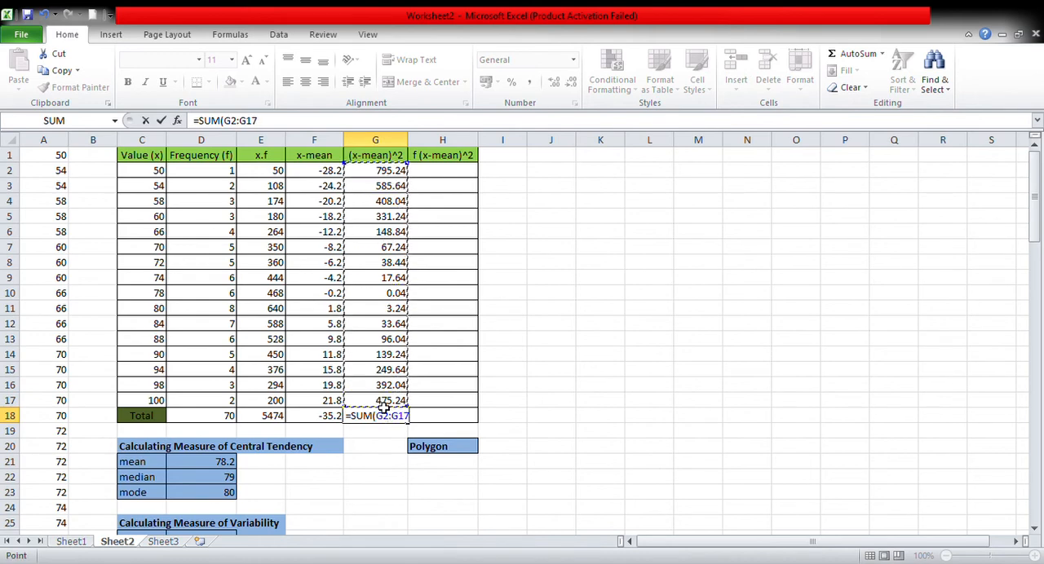
{"action": "key", "text": "Return"}
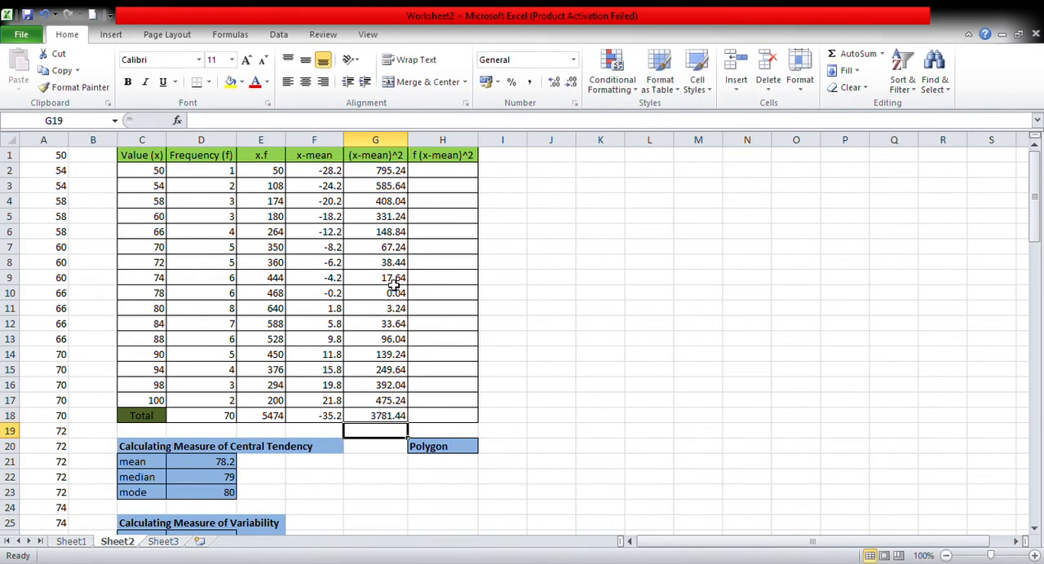
Calculate the first f (x-mean)^2 value in H2 with the formula =D2*G2.
{"action": "left_click", "coordinate": [441, 173]}
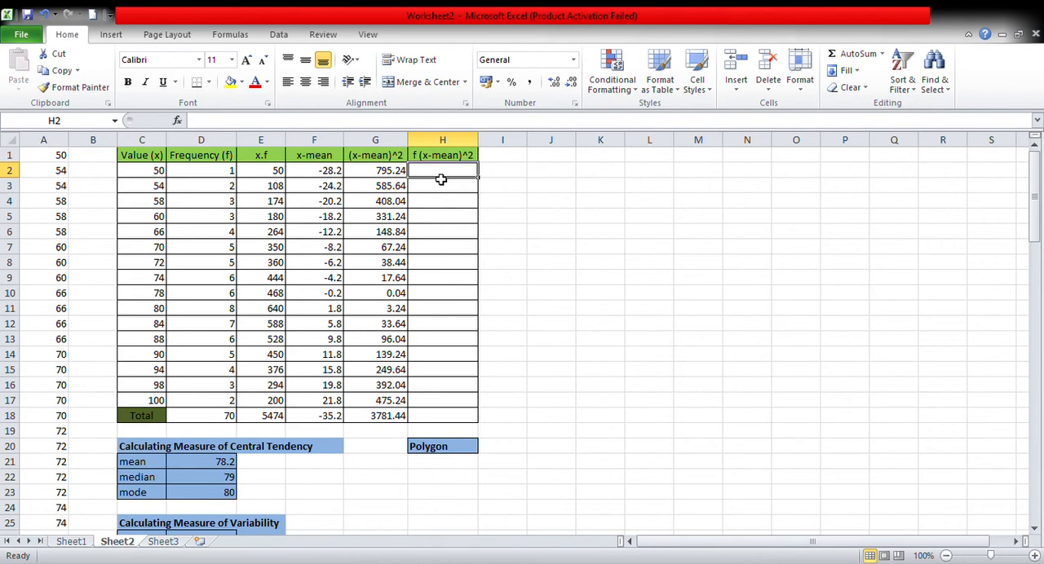
{"action": "type", "text": "="}
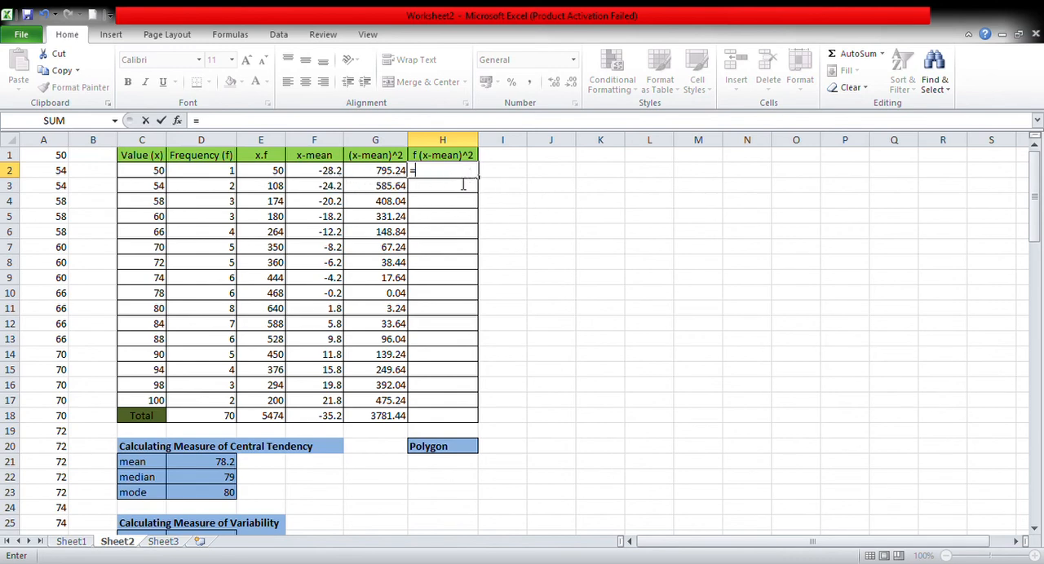
{"action": "left_click", "coordinate": [212, 178]}
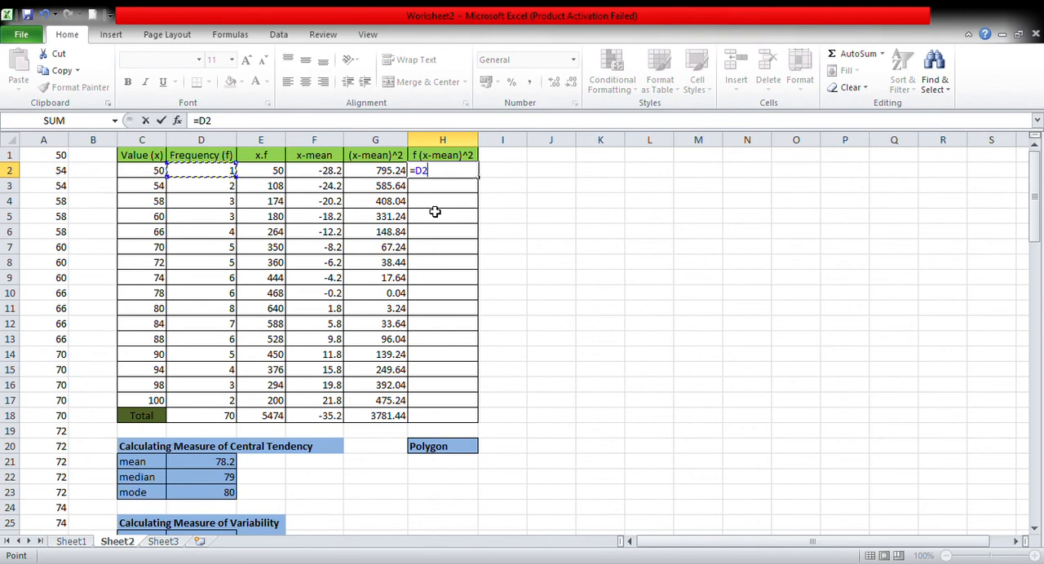
{"action": "type", "text": "*"}
{"action": "left_click", "coordinate": [371, 177]}
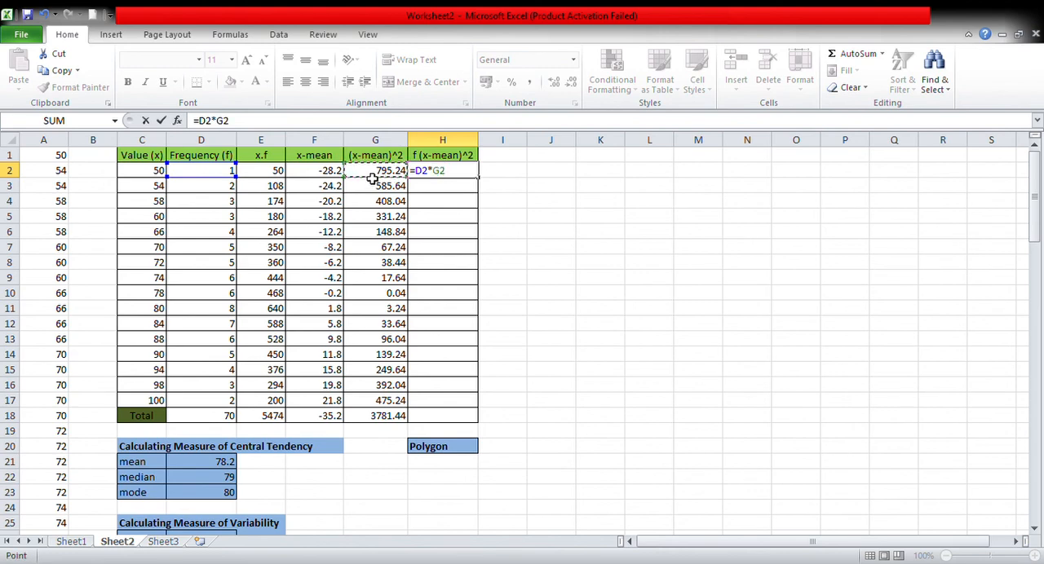
{"action": "key", "text": "Return"}
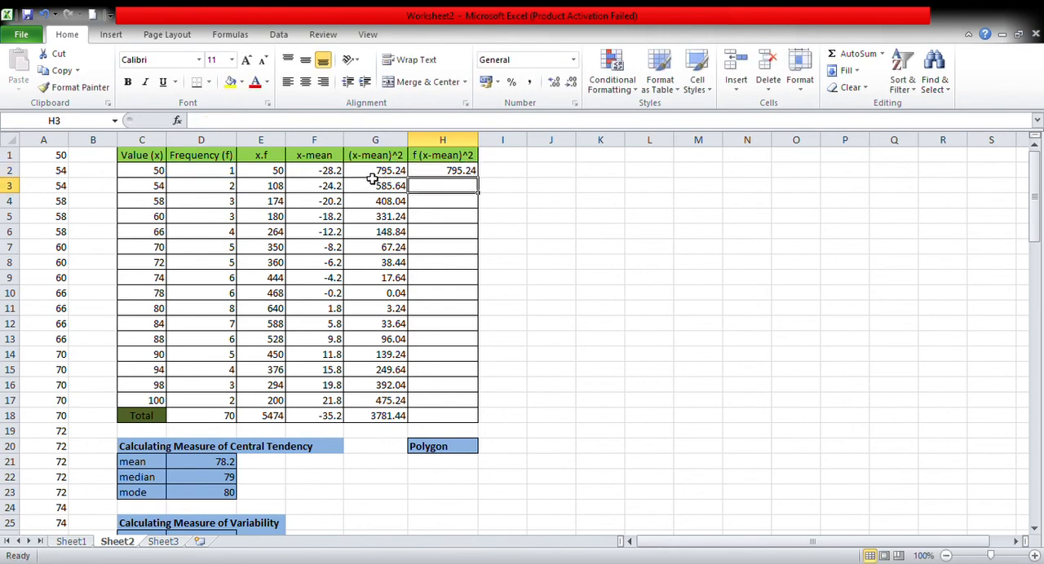
Fill the f (x-mean)^2 formula from H2 down through H17 for the remaining values.
{"action": "left_click", "coordinate": [438, 173]}
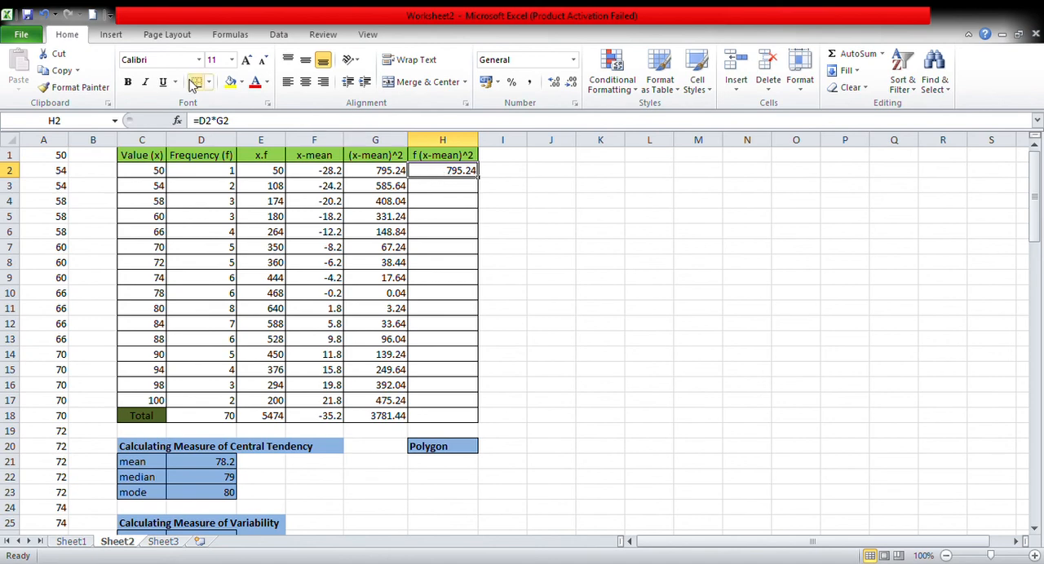
{"action": "left_click", "coordinate": [51, 70]}
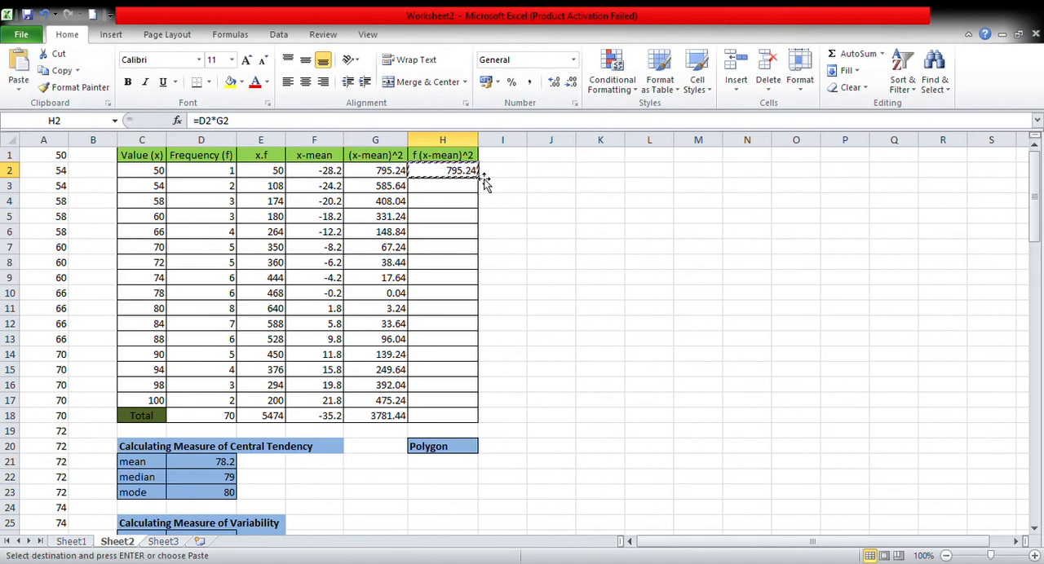
{"action": "left_click_drag", "start_coordinate": [478, 177], "coordinate": [483, 408]}
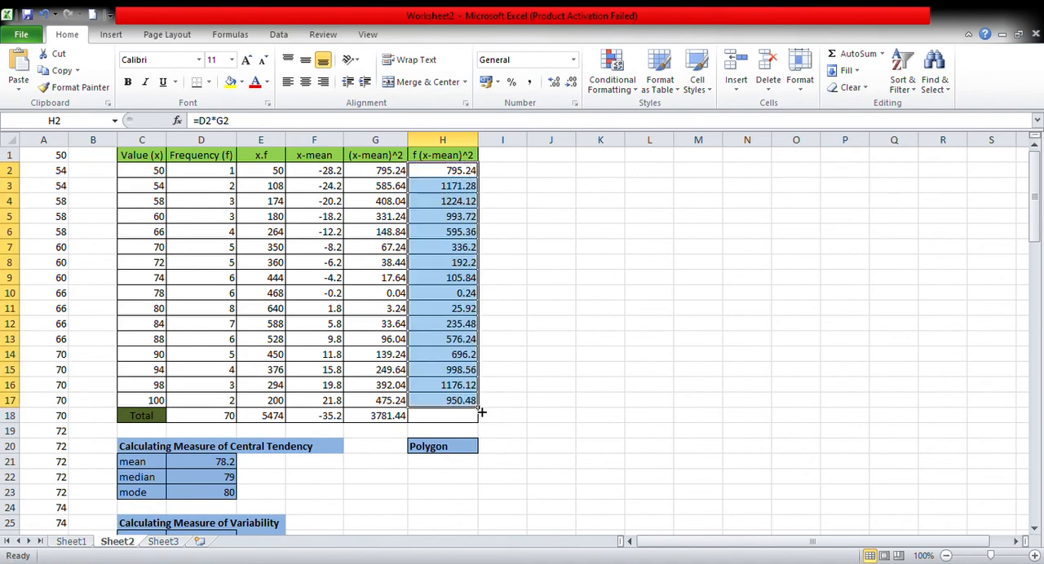
Total the f (x-mean)^2 column in H18 with a SUM formula over H2:H17.
{"action": "left_click", "coordinate": [454, 422]}
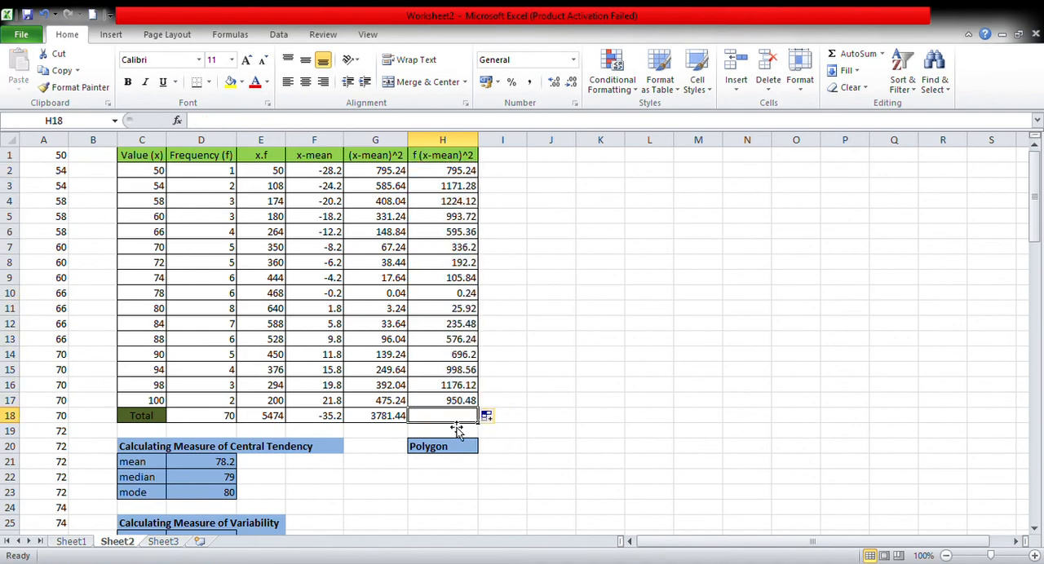
{"action": "type", "text": "=su"}
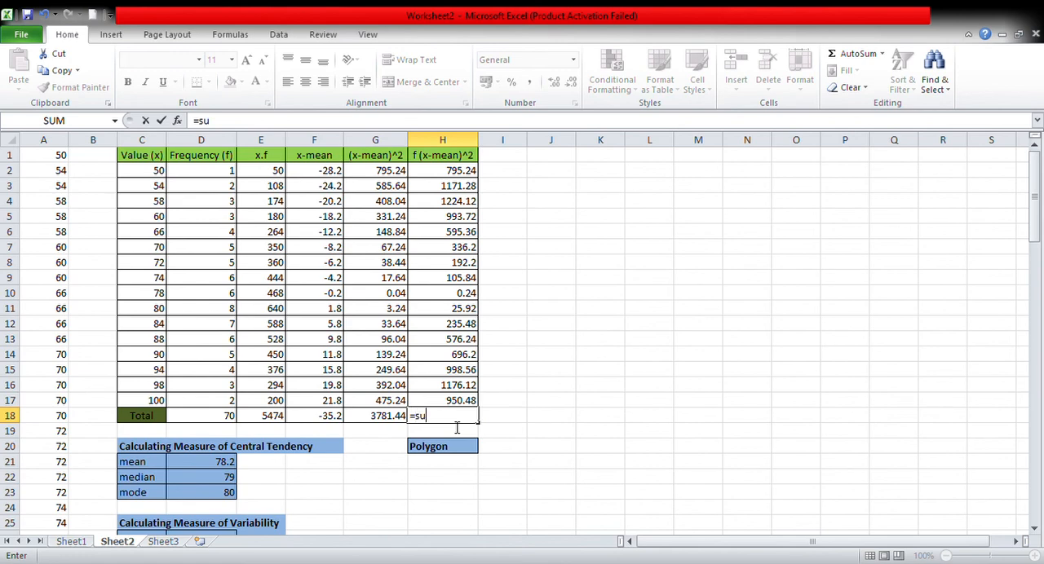
{"action": "type", "text": "m("}
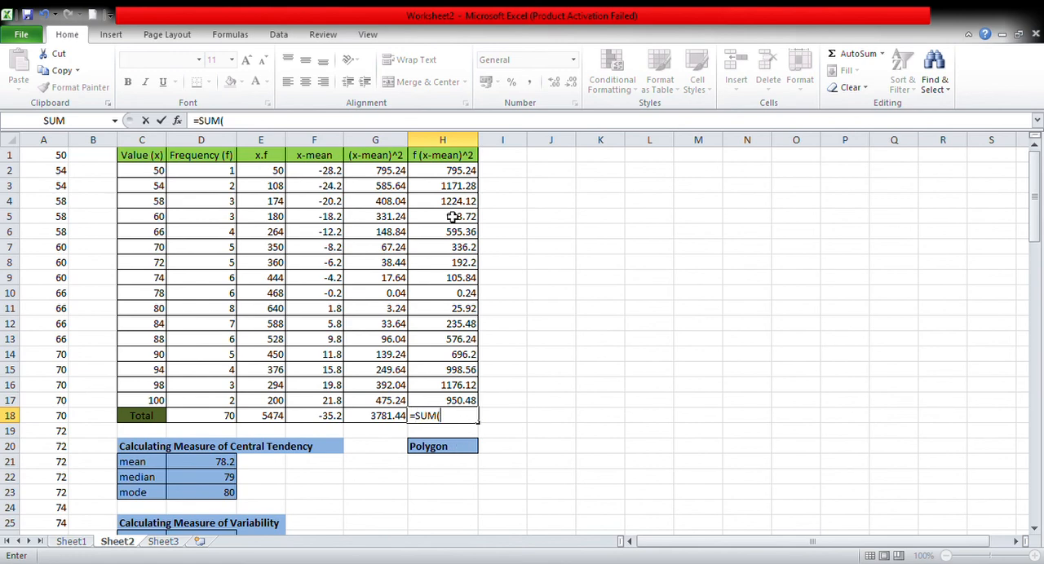
{"action": "left_click_drag", "start_coordinate": [467, 173], "coordinate": [463, 401]}
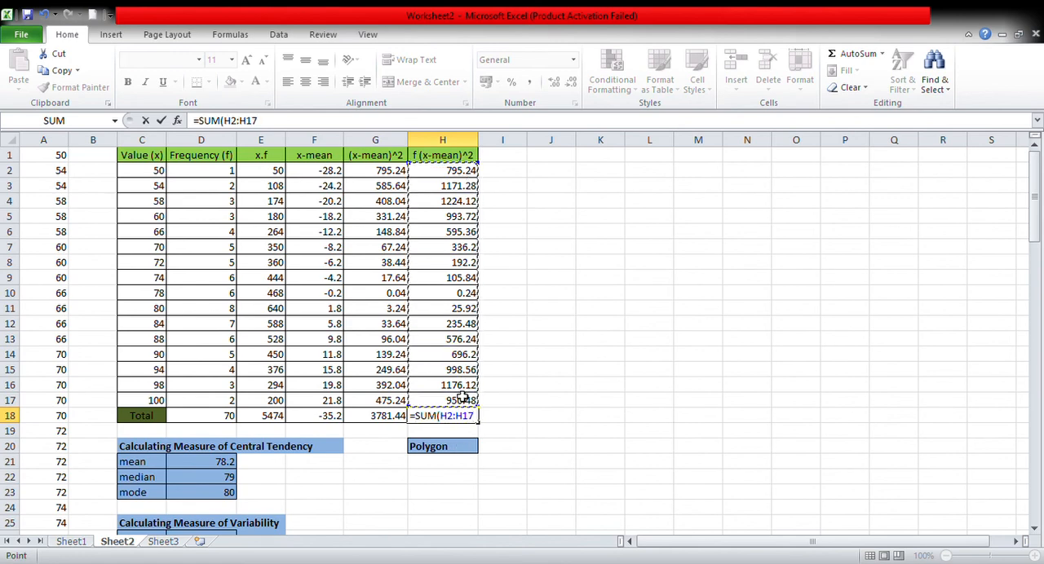
{"action": "key", "text": "Return"}
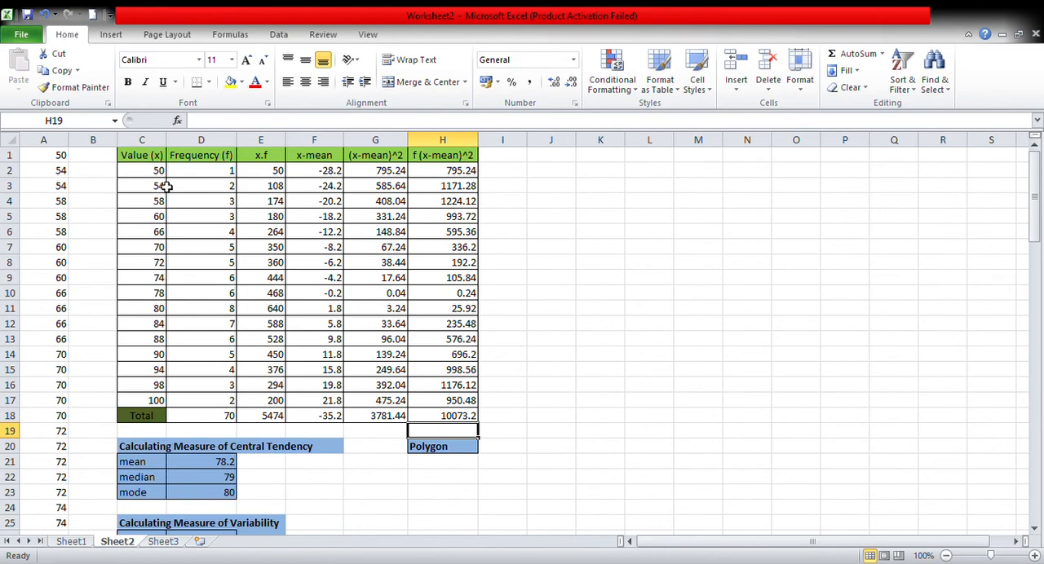
{"action": "scroll", "coordinate": [165, 192], "scroll_direction": "down", "scroll_amount": 4}
{"action": "scroll", "coordinate": [166, 195], "scroll_direction": "up", "scroll_amount": 4}
{"action": "scroll", "coordinate": [536, 301], "scroll_direction": "down", "scroll_amount": 8}
{"action": "scroll", "coordinate": [522, 310], "scroll_direction": "up", "scroll_amount": 8}
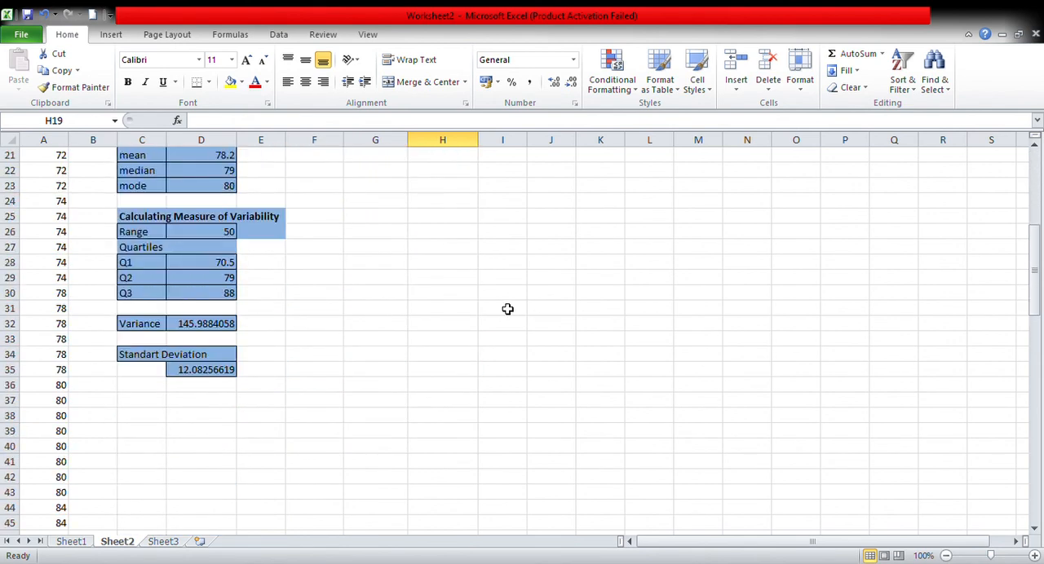
{"action": "scroll", "coordinate": [572, 308], "scroll_direction": "down", "scroll_amount": 2}
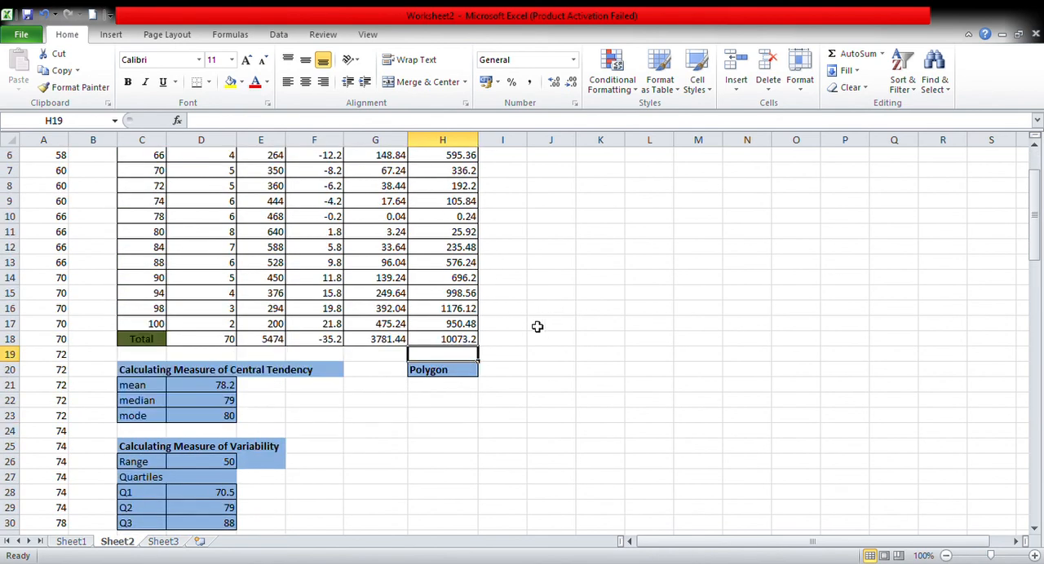
{"action": "left_click", "coordinate": [462, 375]}
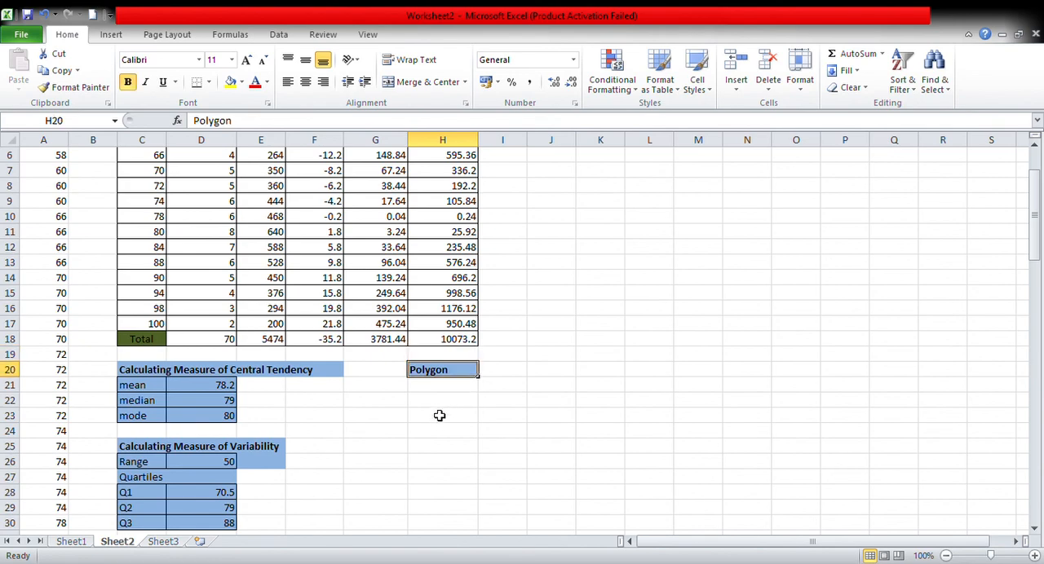
{"action": "left_click", "coordinate": [435, 402]}
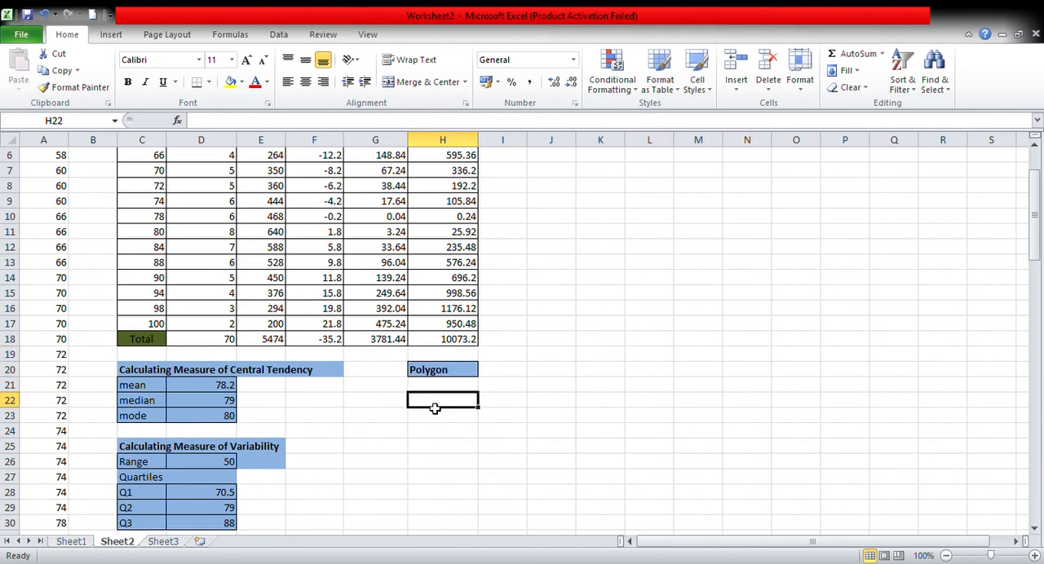
{"action": "scroll", "coordinate": [434, 400], "scroll_direction": "up", "scroll_amount": 2}
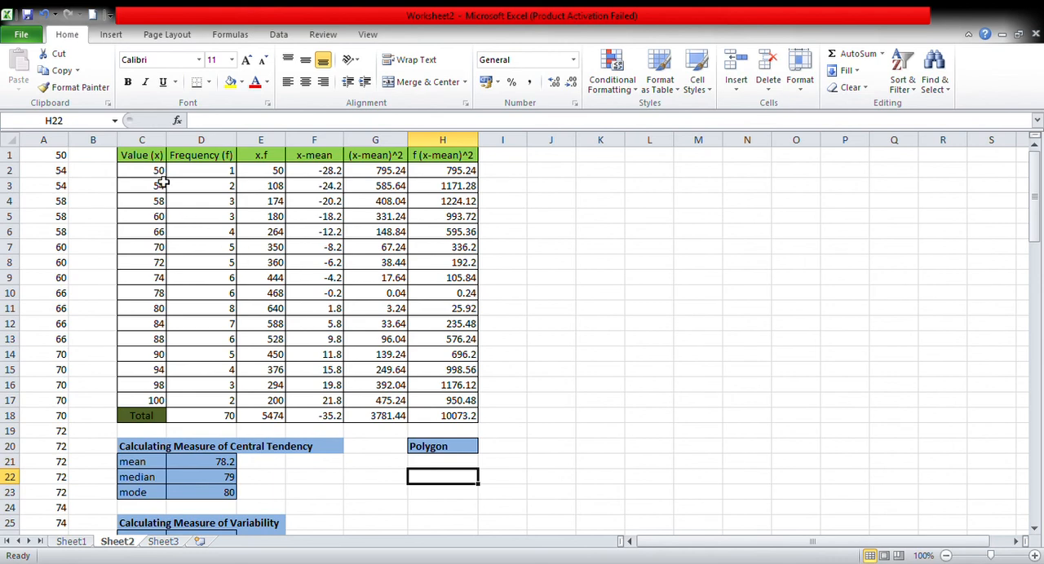
Insert a scatter chart with straight lines and markers from the values and frequencies in C2:D17.
{"action": "left_click_drag", "start_coordinate": [147, 177], "coordinate": [233, 404]}
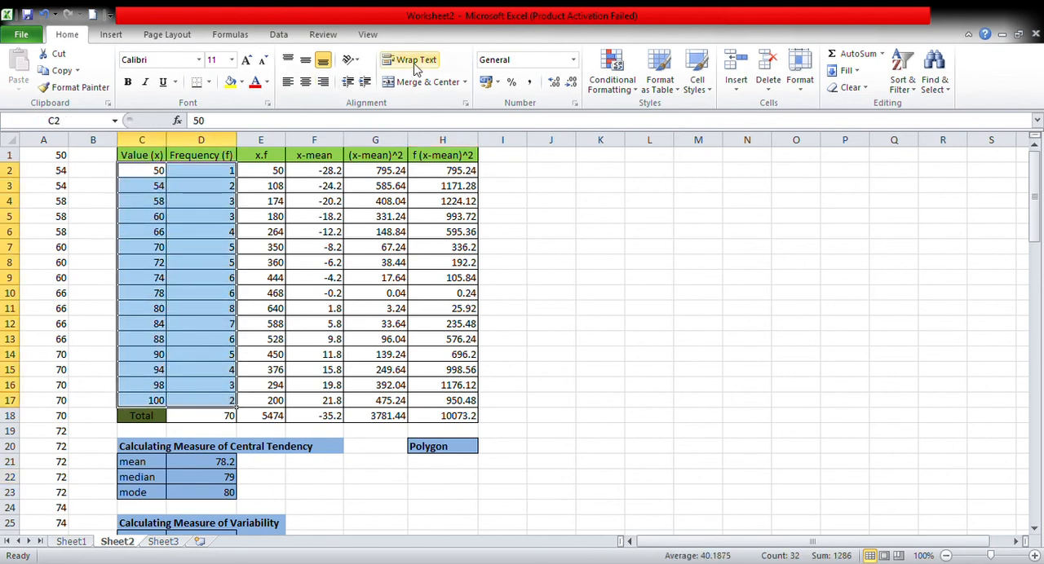
{"action": "left_click", "coordinate": [113, 36]}
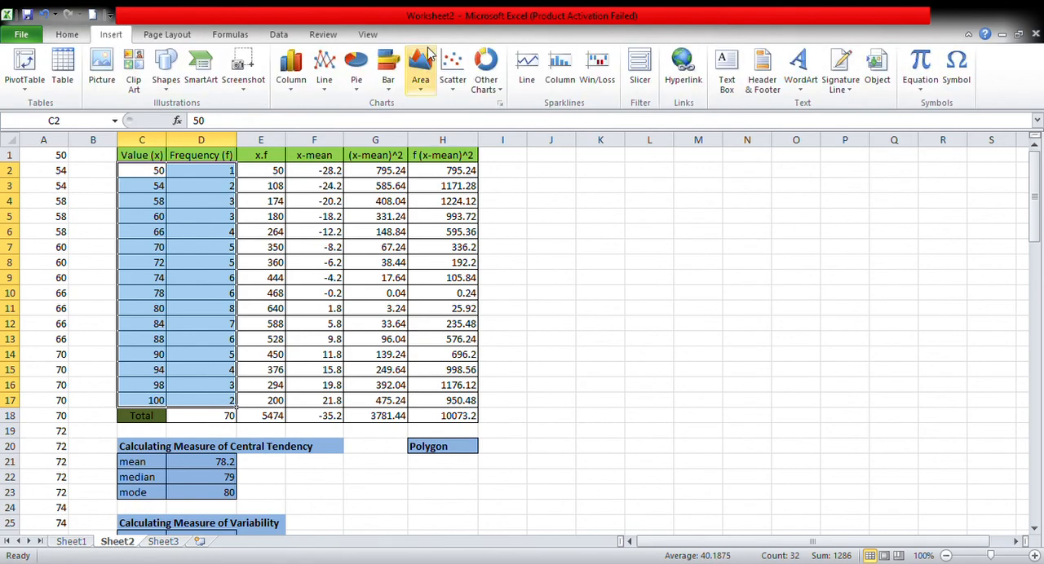
{"action": "left_click", "coordinate": [458, 91]}
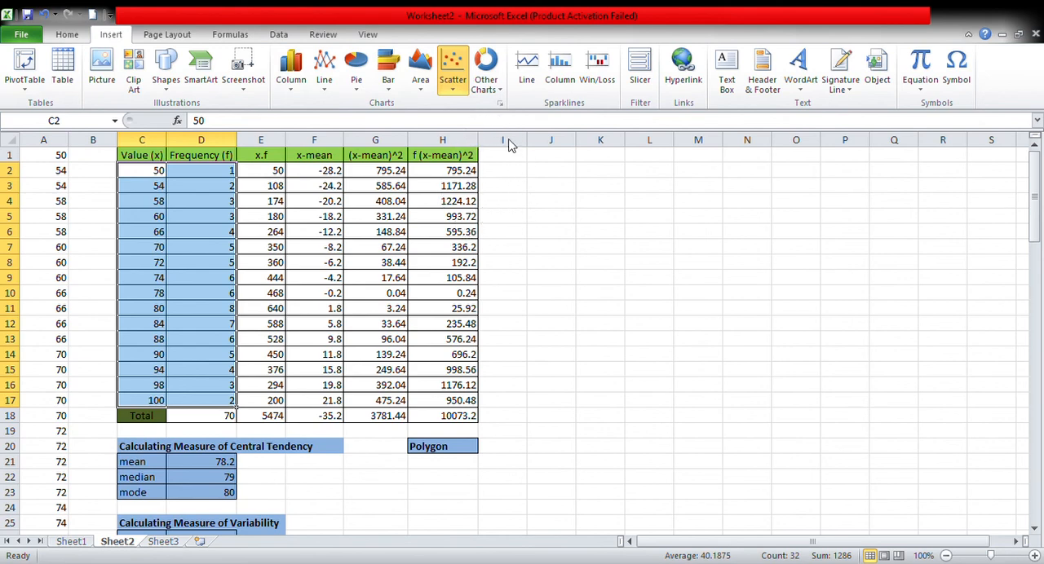
{"action": "left_click", "coordinate": [506, 181]}
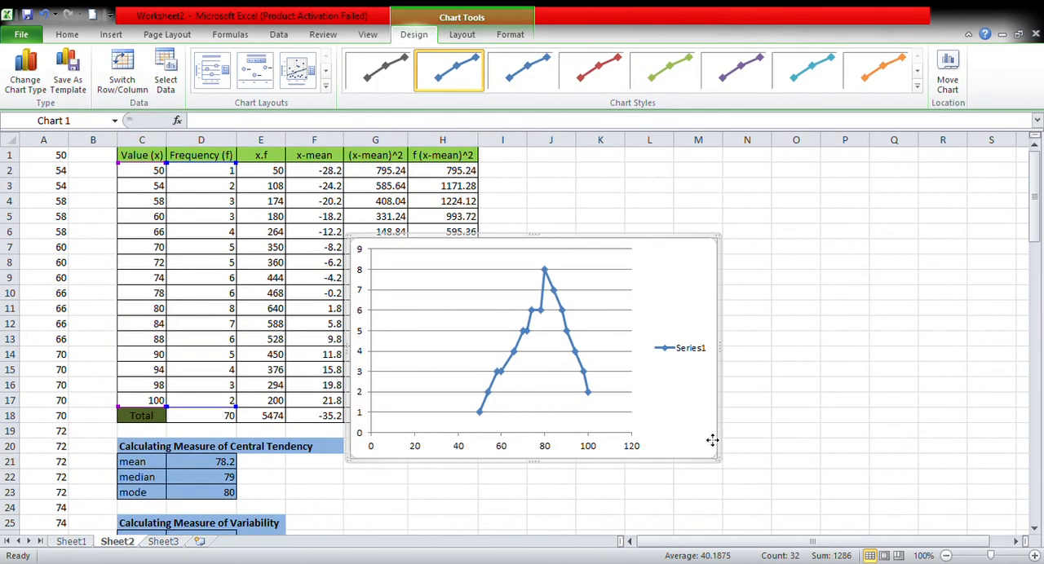
Move the frequency polygon chart beneath the Polygon heading, with its left edge aligned to column H and its top at row 22.
{"action": "left_click_drag", "start_coordinate": [720, 459], "coordinate": [721, 459]}
{"action": "scroll", "coordinate": [743, 386], "scroll_direction": "down", "scroll_amount": 5}
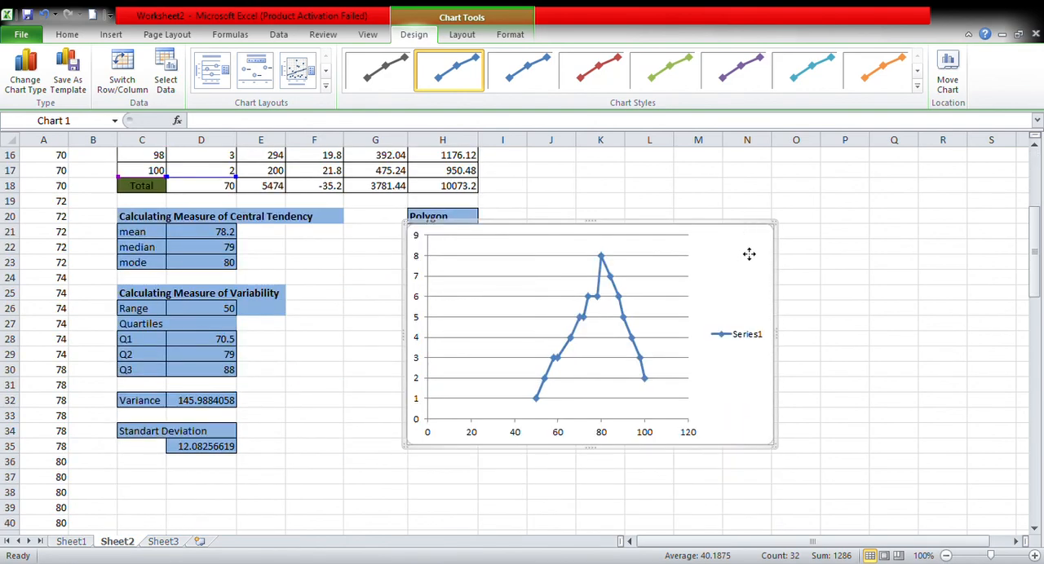
{"action": "left_click_drag", "start_coordinate": [748, 249], "coordinate": [748, 249]}
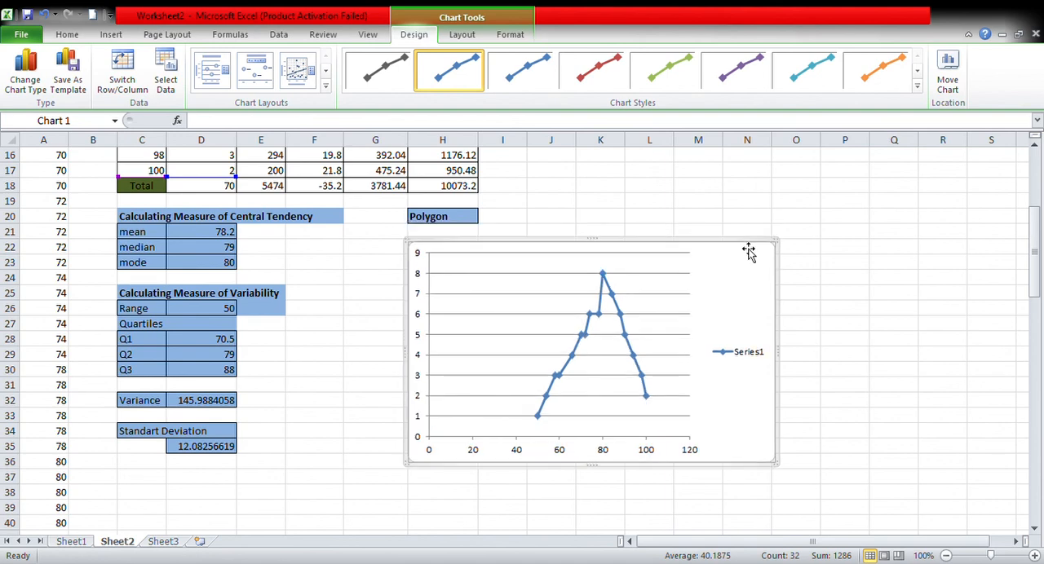
{"action": "left_click", "coordinate": [812, 267]}
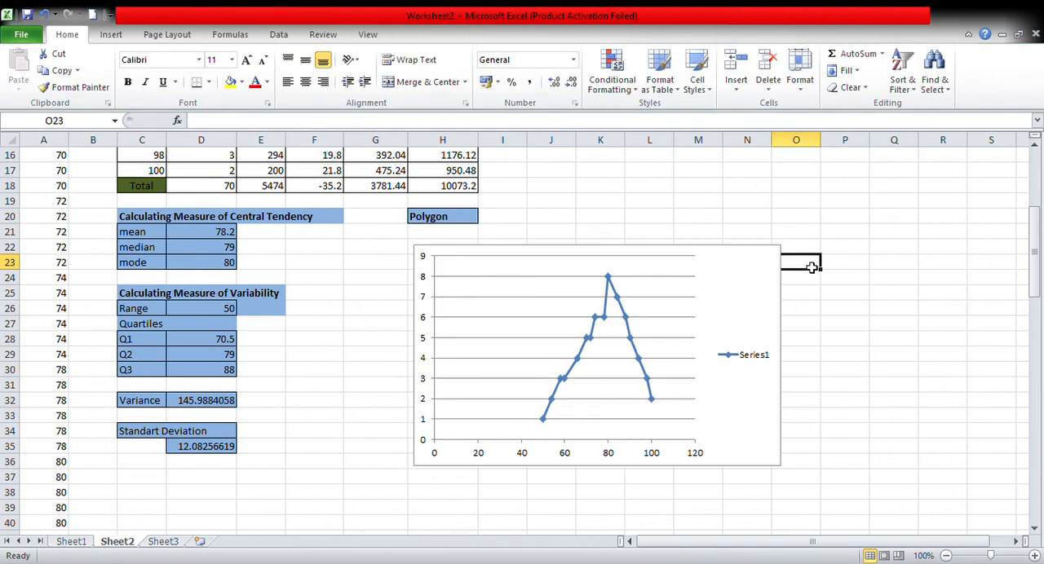
{"action": "left_click", "coordinate": [755, 256]}
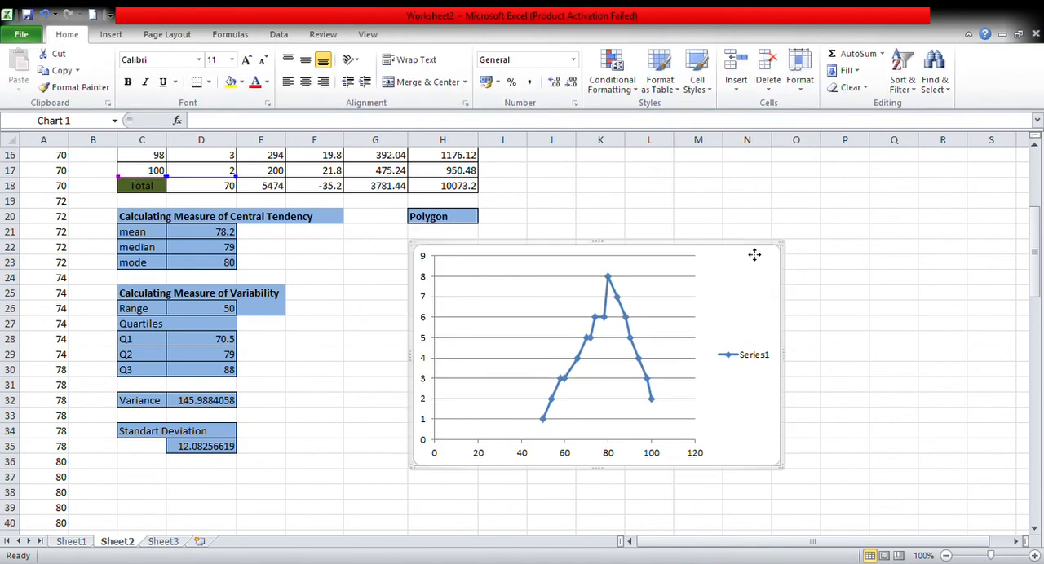
{"action": "left_click", "coordinate": [848, 278]}
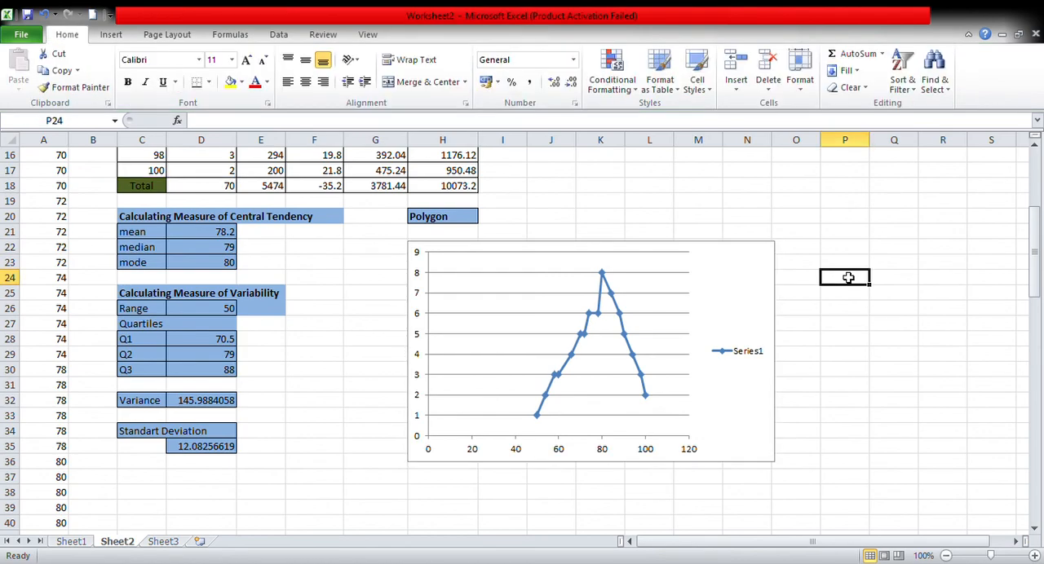
{"action": "scroll", "coordinate": [449, 287], "scroll_direction": "up", "scroll_amount": 5}
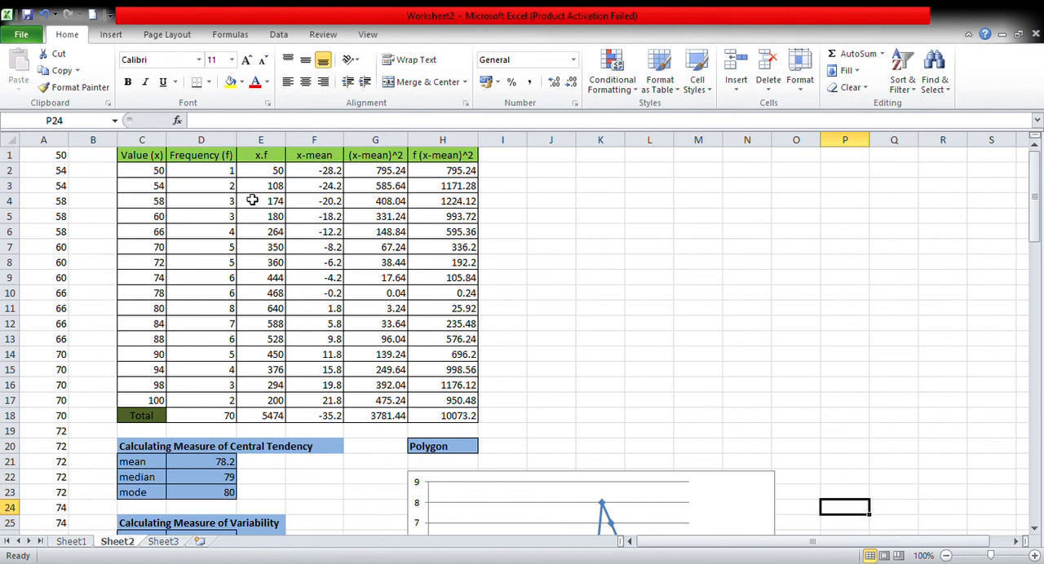
{"action": "left_click", "coordinate": [52, 162]}
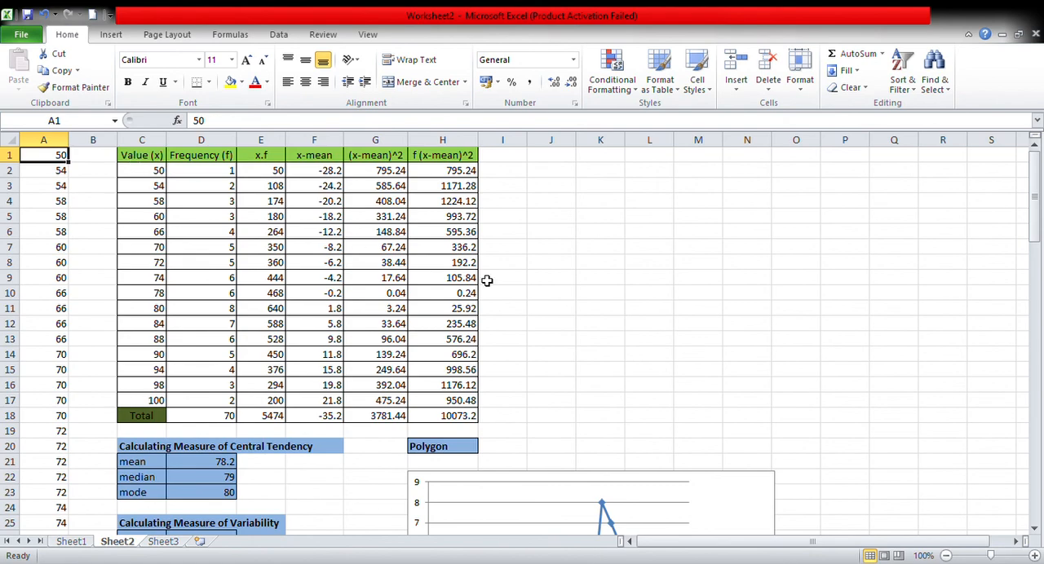
{"action": "scroll", "coordinate": [383, 418], "scroll_direction": "down", "scroll_amount": 6}
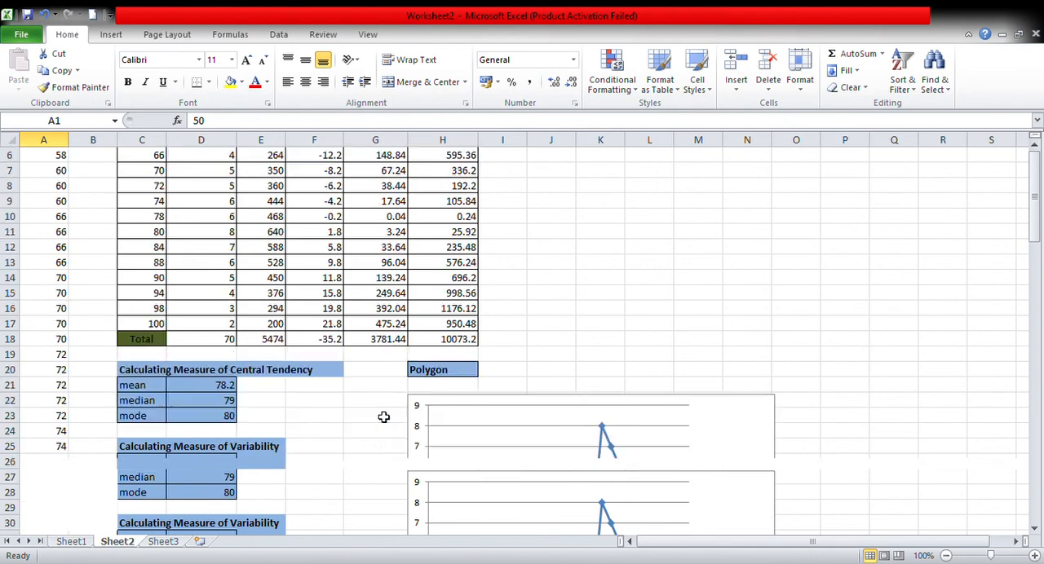
{"action": "scroll", "coordinate": [383, 417], "scroll_direction": "up", "scroll_amount": 6}
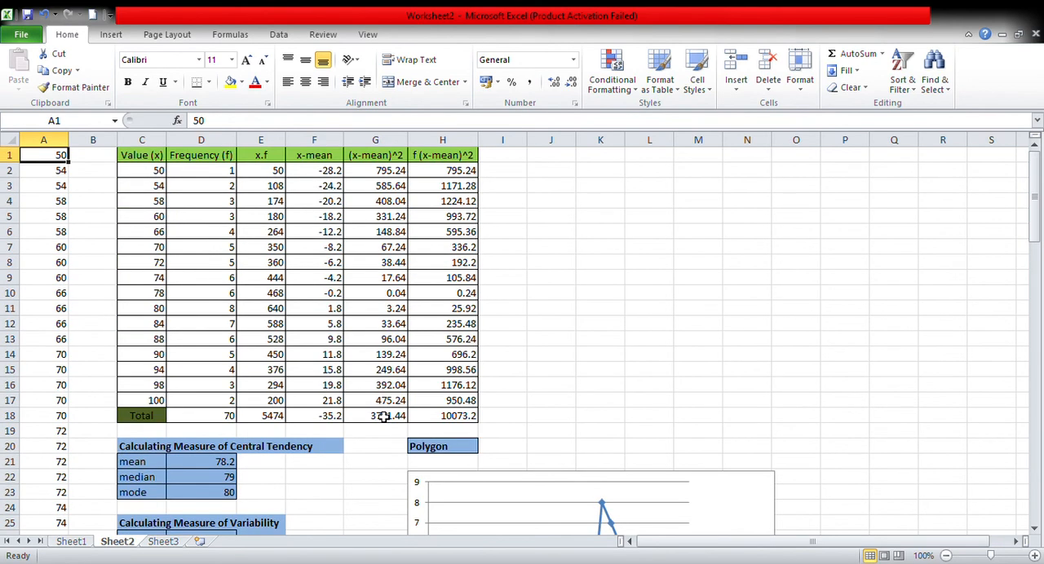